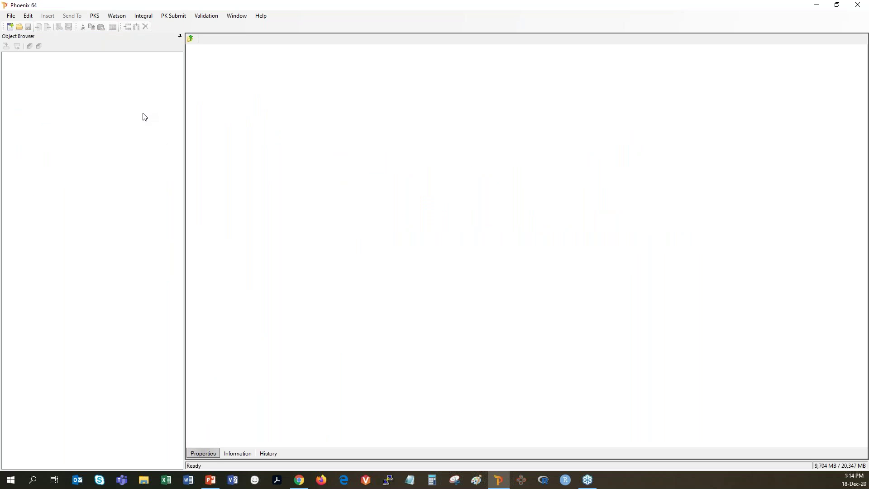
{"action": "left_click", "coordinate": [145, 19]}
{"action": "left_click", "coordinate": [154, 27]}
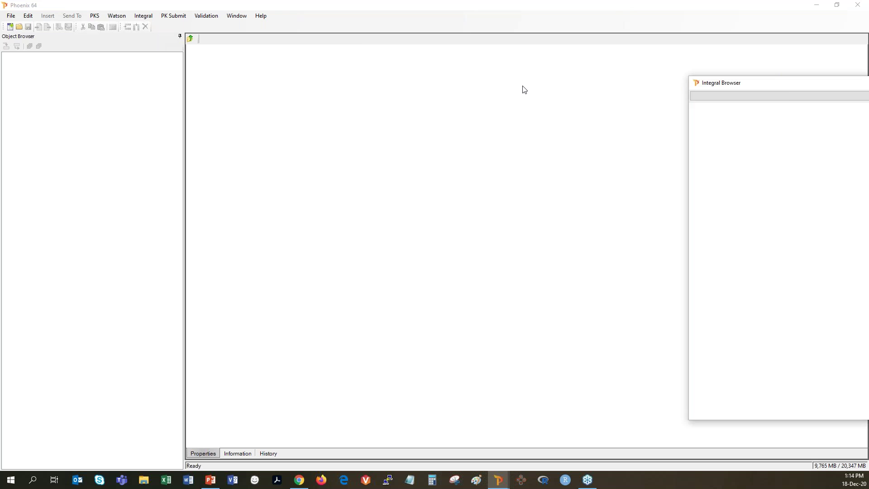
{"action": "left_click", "coordinate": [587, 84]}
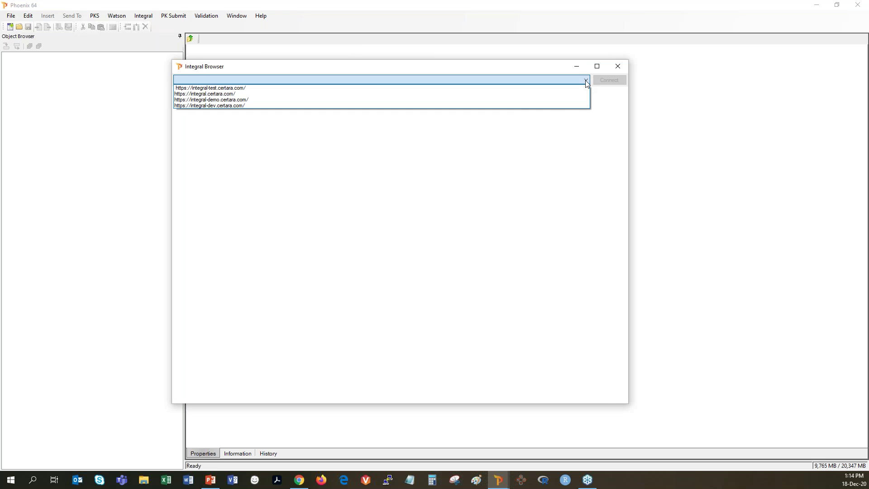
{"action": "left_click", "coordinate": [302, 99]}
{"action": "left_click", "coordinate": [609, 81]}
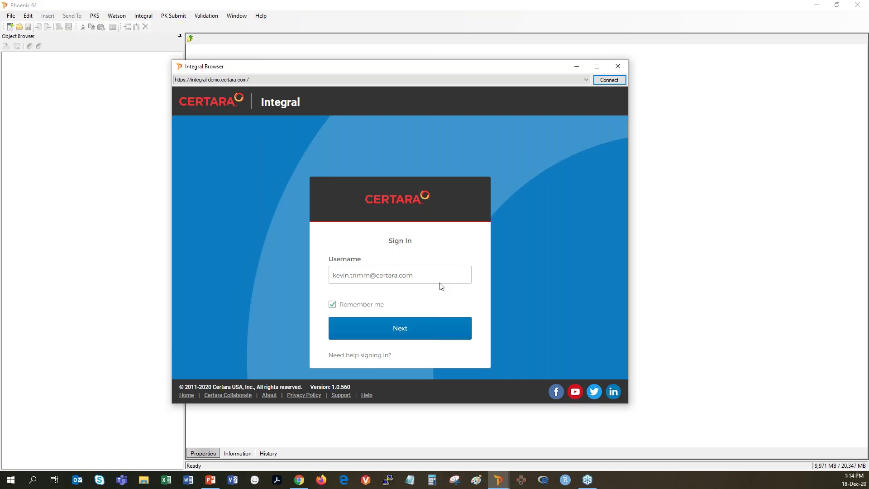
Step: Sign in with the pre-filled username and the account password
{"action": "left_click", "coordinate": [412, 329]}
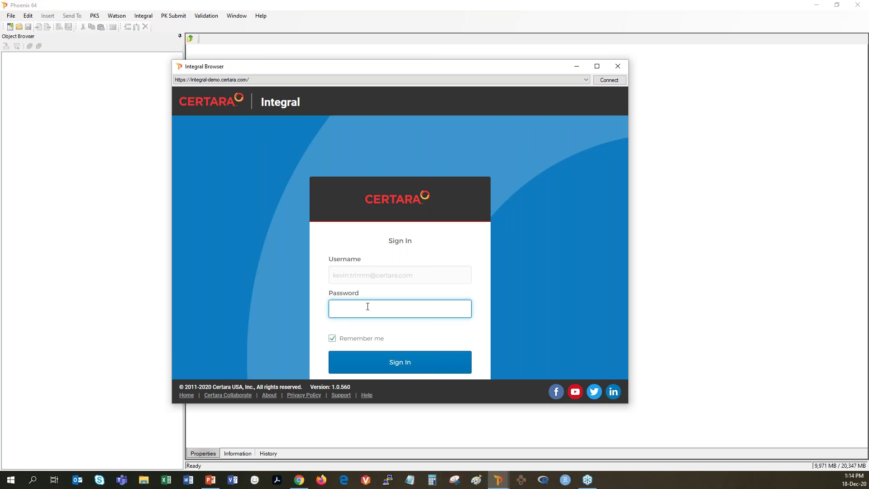
{"action": "type", "text": "*********"}
{"action": "key", "text": "Return"}
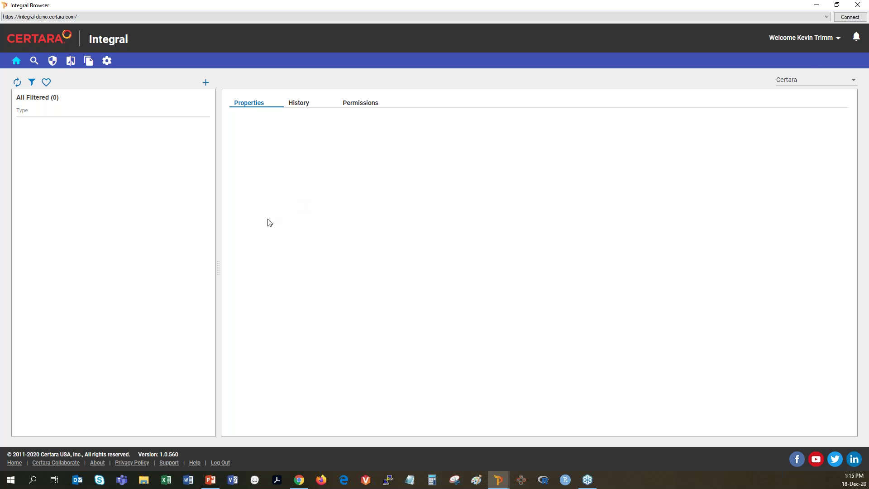
Step: Switch to the ACME Corporation organisation and open its security settings
{"action": "left_click", "coordinate": [803, 85]}
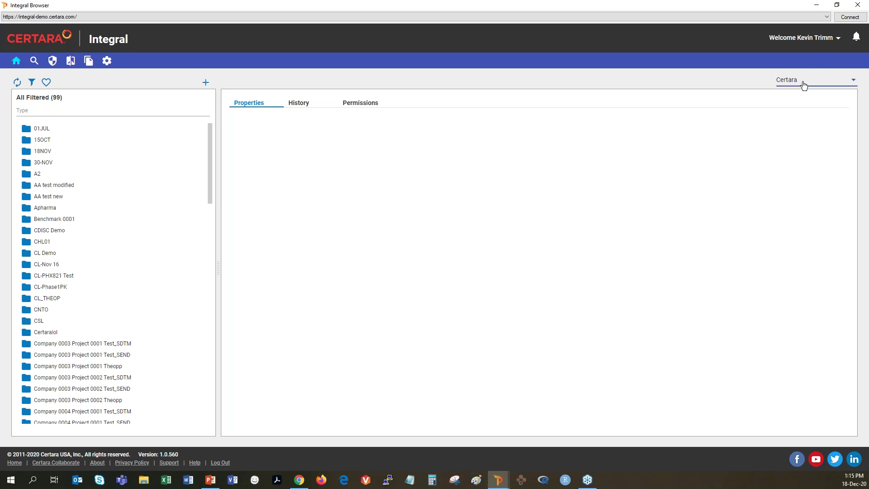
{"action": "left_click", "coordinate": [803, 85]}
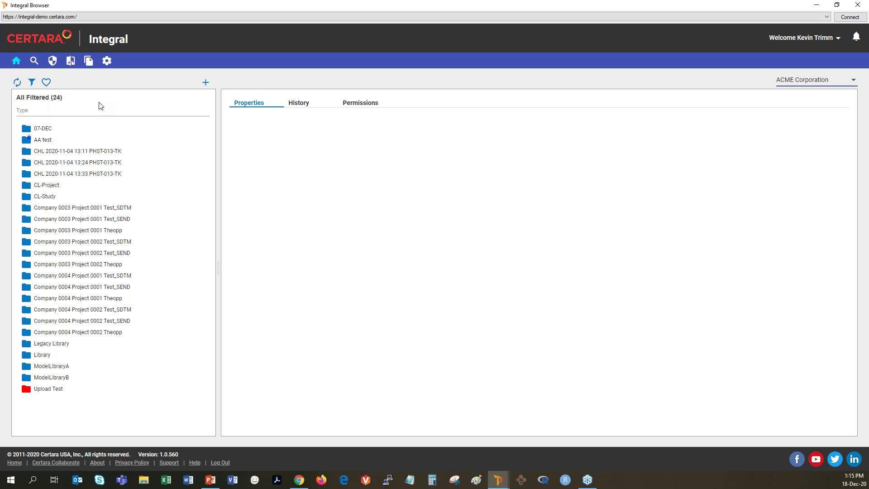
{"action": "left_click", "coordinate": [53, 62]}
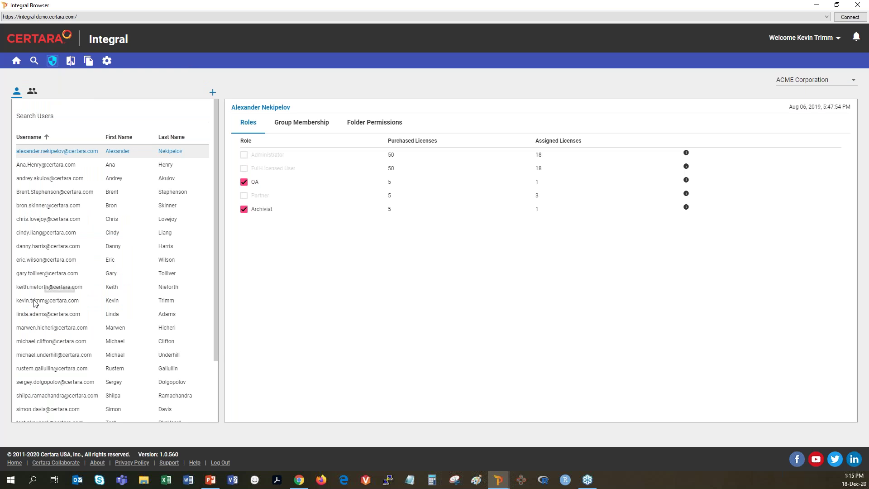
Step: Review a user's roles and group memberships, then show the Groups list
{"action": "left_click", "coordinate": [39, 344]}
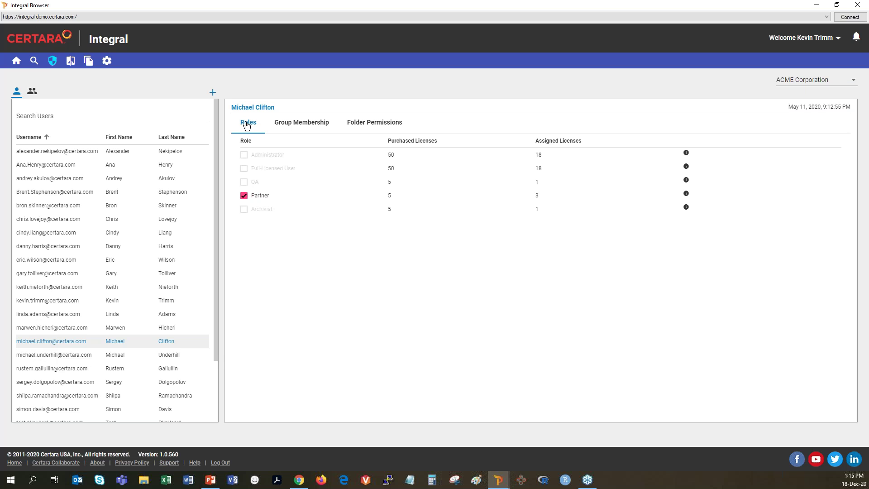
{"action": "left_click", "coordinate": [316, 125]}
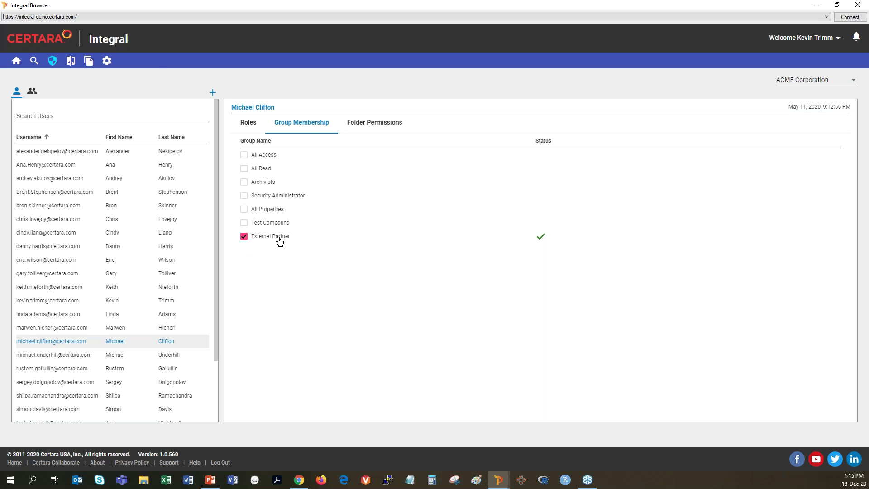
{"action": "left_click", "coordinate": [32, 92]}
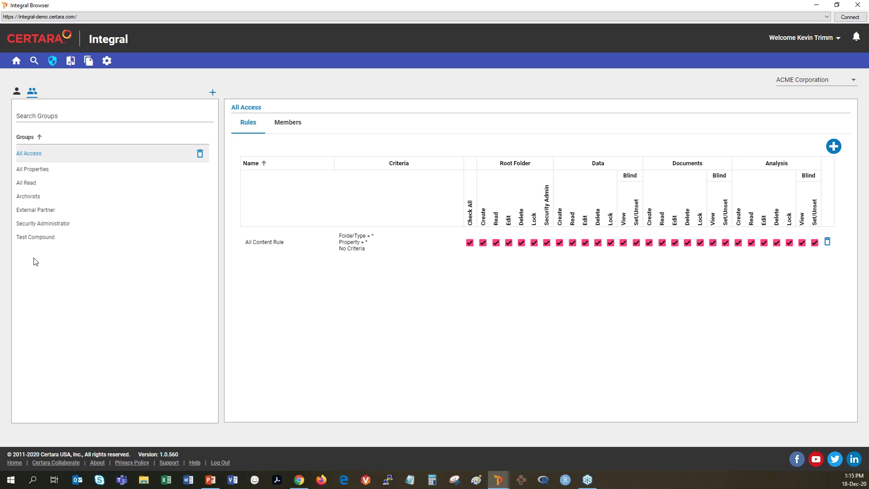
Step: Grant External Partner's CRO rule Root Folder Read and Data Create, Read, Edit, Delete, then return home
{"action": "left_click", "coordinate": [41, 212]}
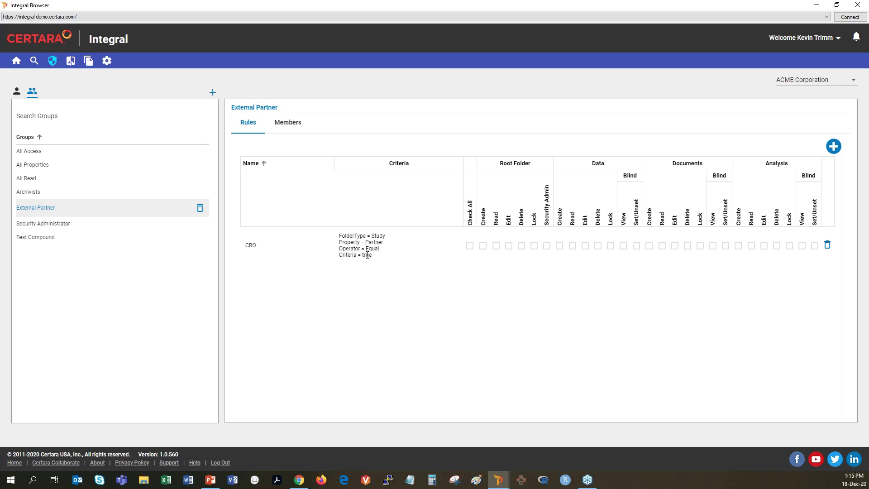
{"action": "left_click", "coordinate": [572, 246]}
{"action": "left_click", "coordinate": [586, 247]}
{"action": "left_click", "coordinate": [597, 248]}
{"action": "left_click", "coordinate": [483, 246]}
{"action": "left_click", "coordinate": [496, 246]}
{"action": "left_click", "coordinate": [483, 246]}
{"action": "left_click", "coordinate": [560, 247]}
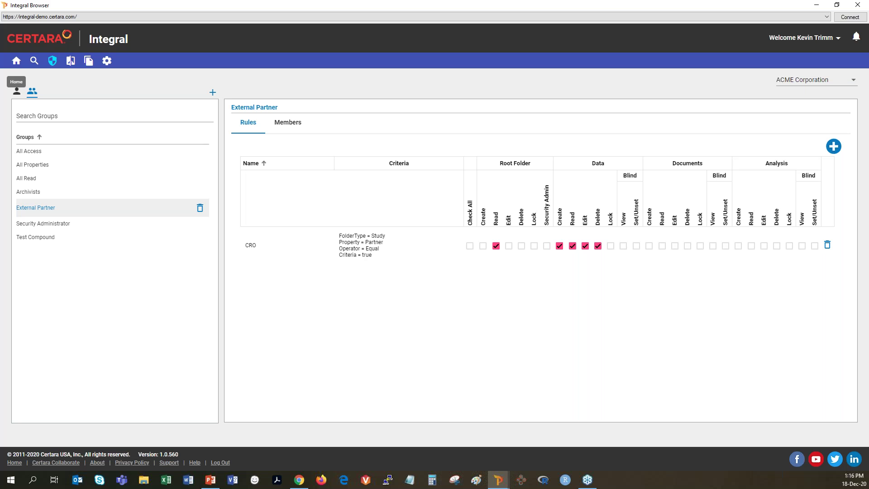
{"action": "left_click", "coordinate": [17, 61]}
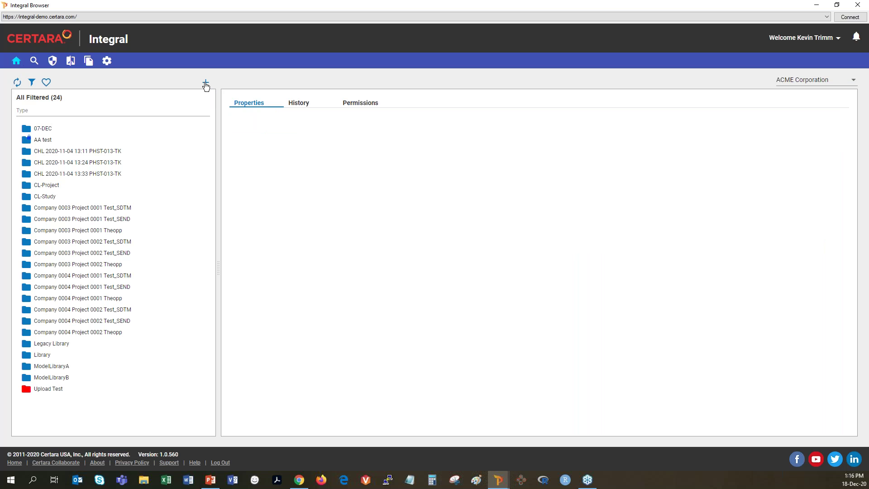
Step: Create a Study folder named 18-DEC with the Partner option ticked
{"action": "left_click", "coordinate": [206, 83]}
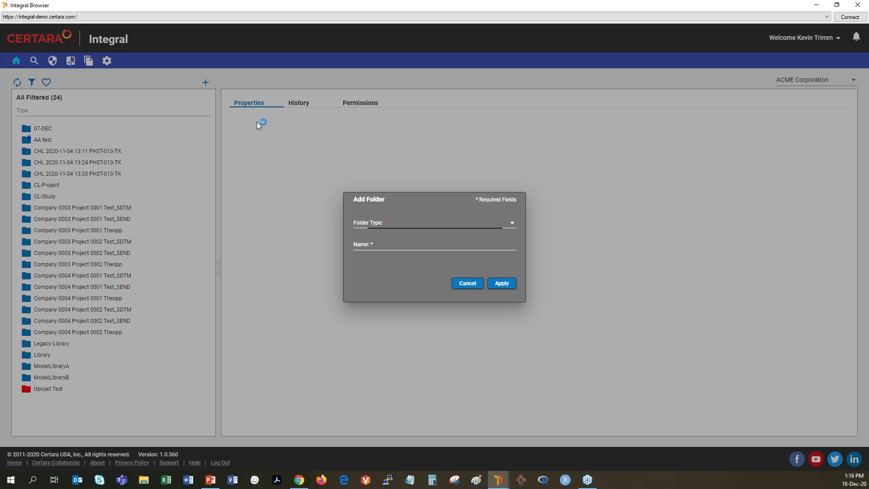
{"action": "left_click", "coordinate": [408, 223]}
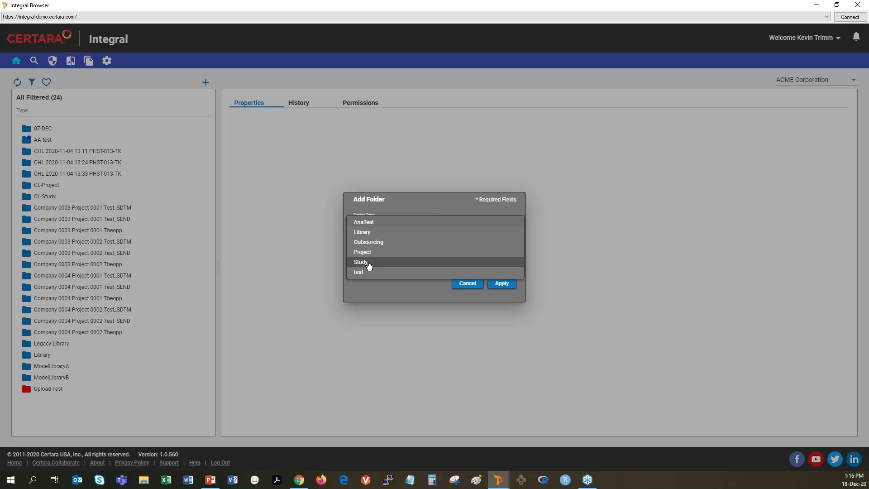
{"action": "left_click", "coordinate": [368, 260]}
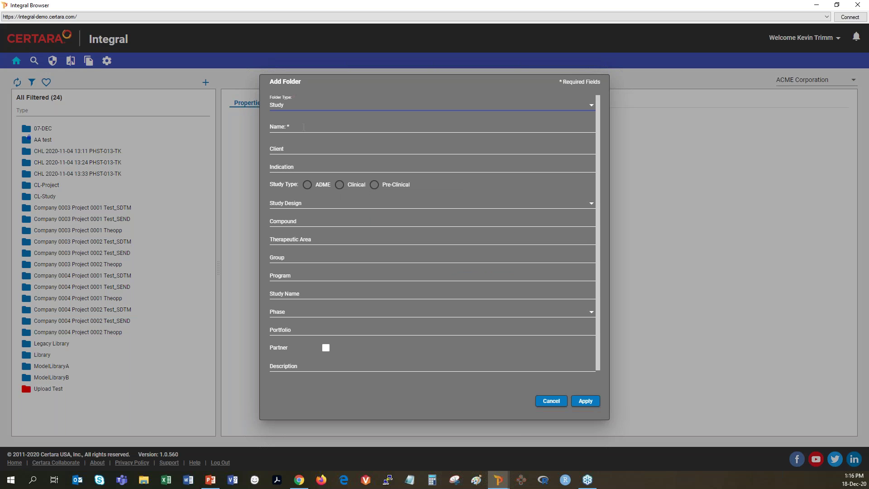
{"action": "left_click", "coordinate": [303, 127]}
{"action": "type", "text": "1"}
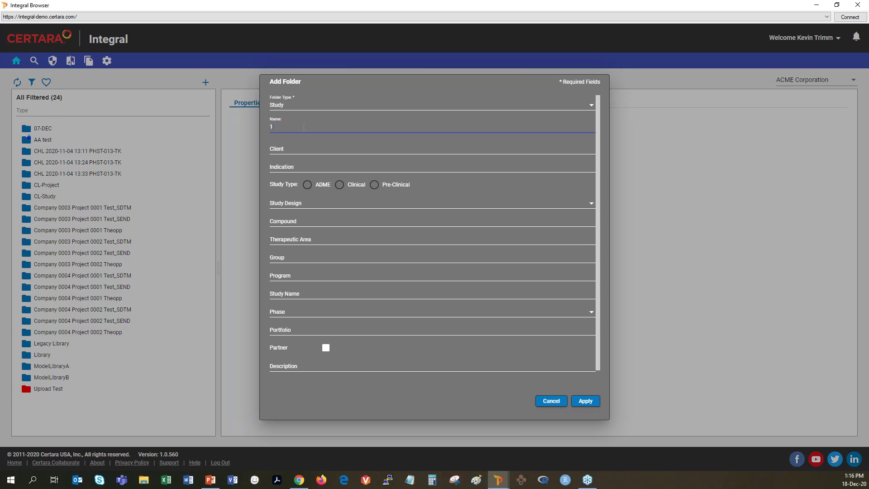
{"action": "type", "text": "8-DEC"}
{"action": "left_click", "coordinate": [326, 349]}
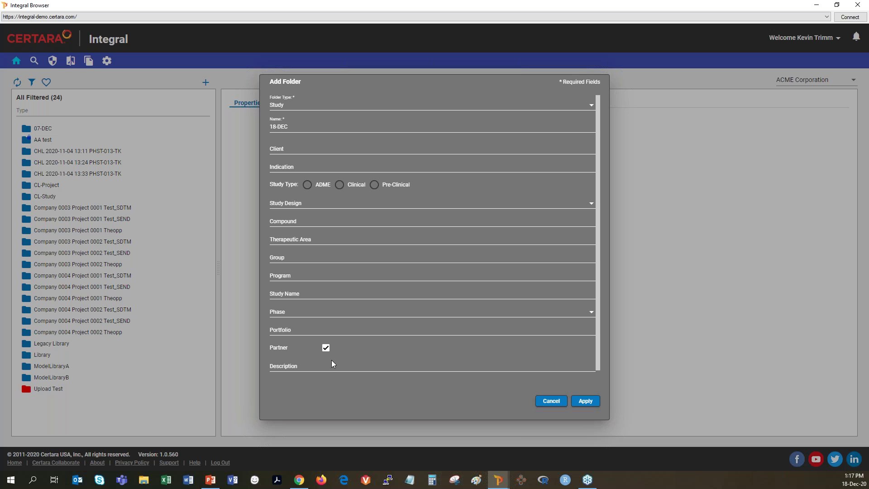
{"action": "left_click", "coordinate": [585, 403]}
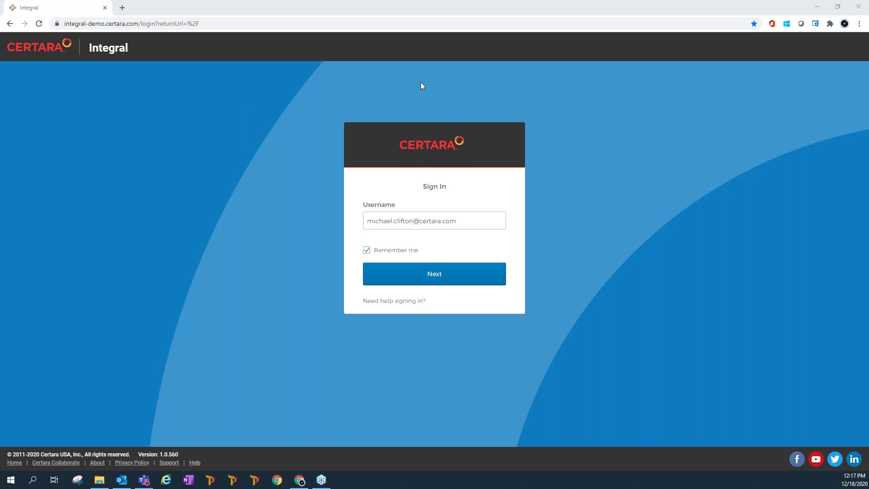
Step: Sign in as the partner user with the account password
{"action": "left_click", "coordinate": [423, 282]}
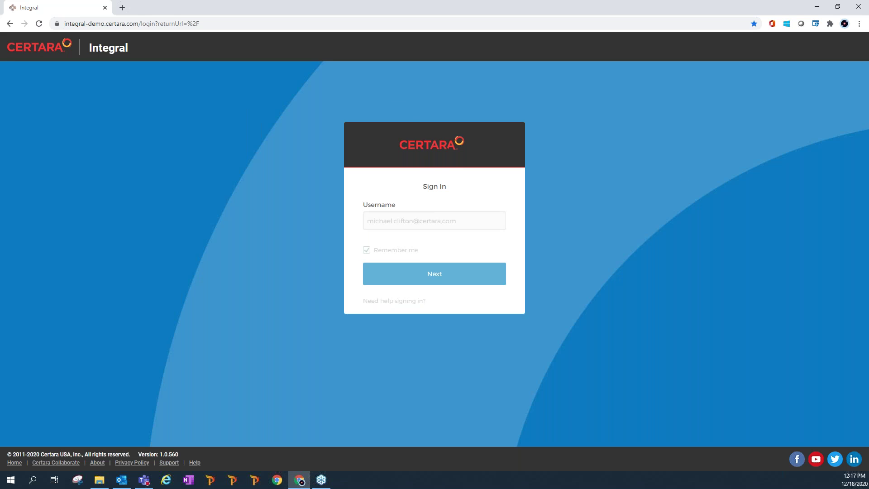
{"action": "type", "text": "******"}
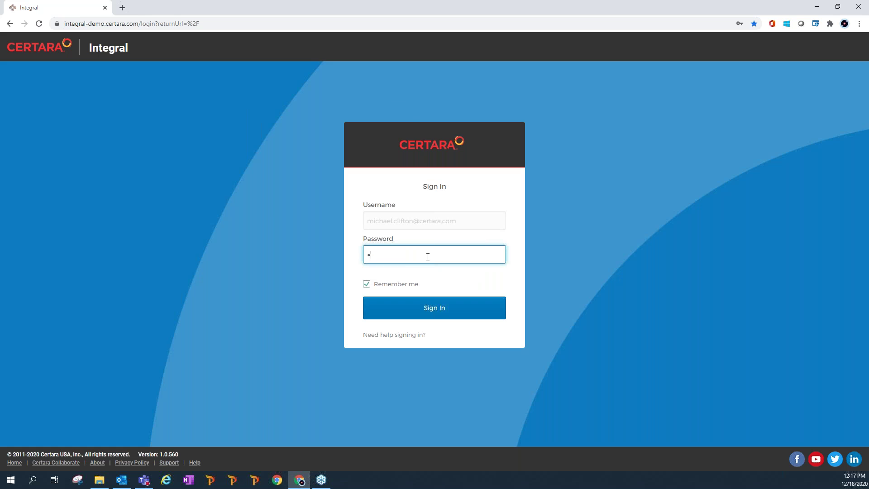
{"action": "type", "text": "***"}
{"action": "key", "text": "Return"}
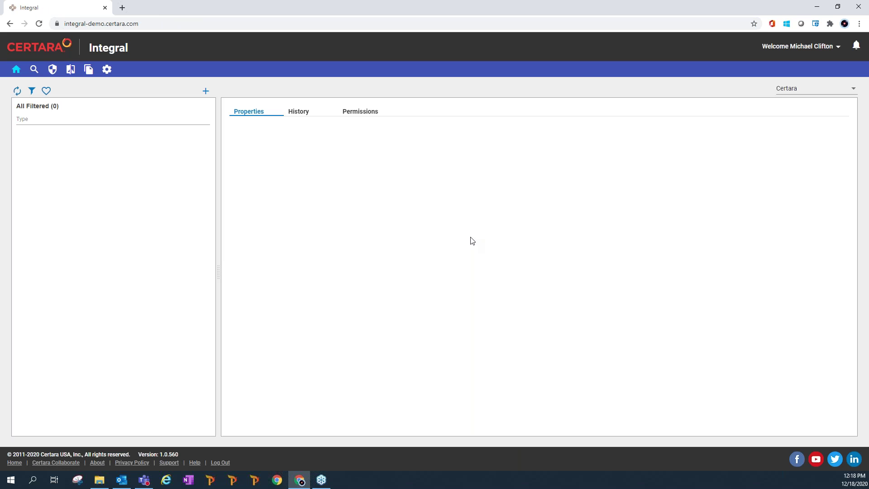
Step: Switch to ACME Corporation and open 18-DEC's Data subfolder, which inherits Partner = true
{"action": "left_click", "coordinate": [828, 95]}
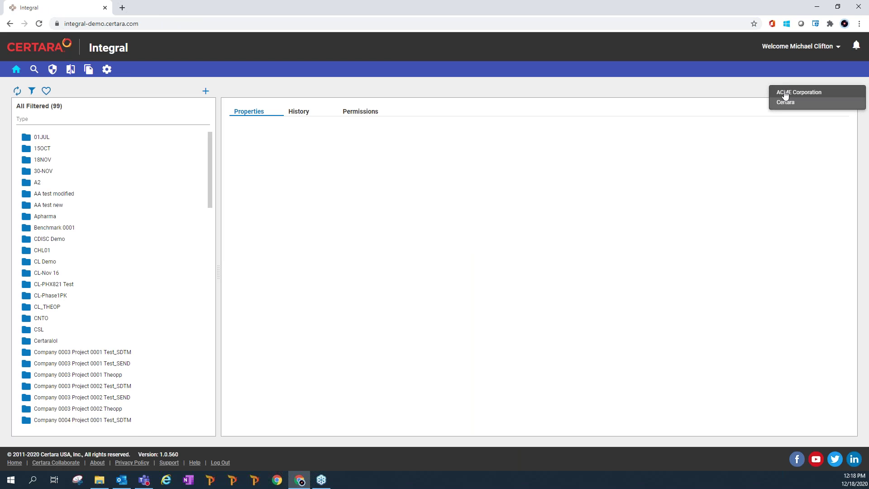
{"action": "left_click", "coordinate": [782, 91]}
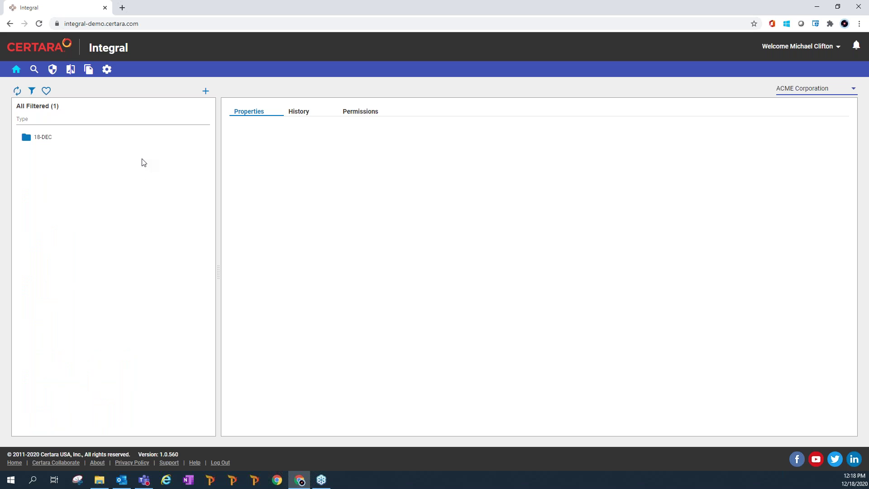
{"action": "mouse_move", "coordinate": [46, 142]}
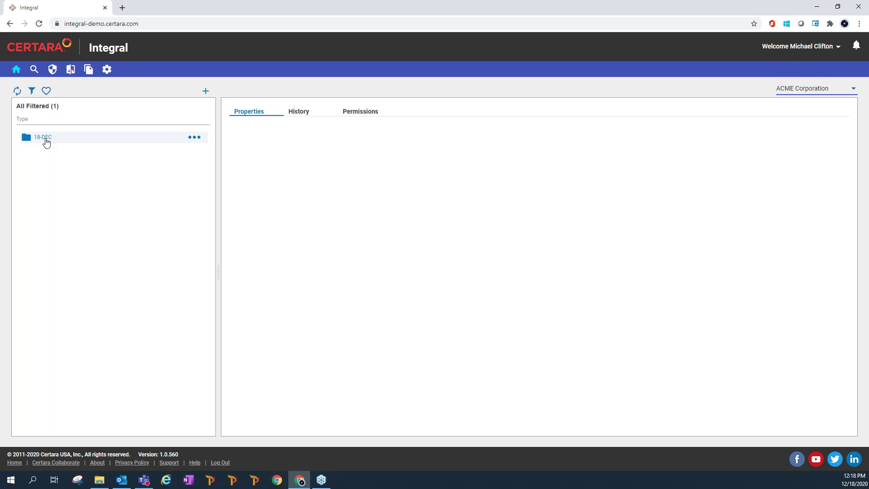
{"action": "left_click", "coordinate": [46, 142]}
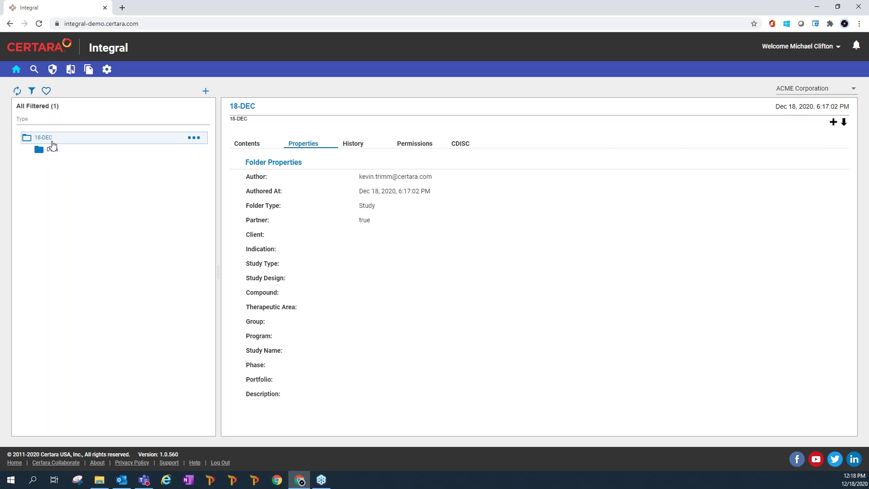
{"action": "left_click", "coordinate": [50, 154]}
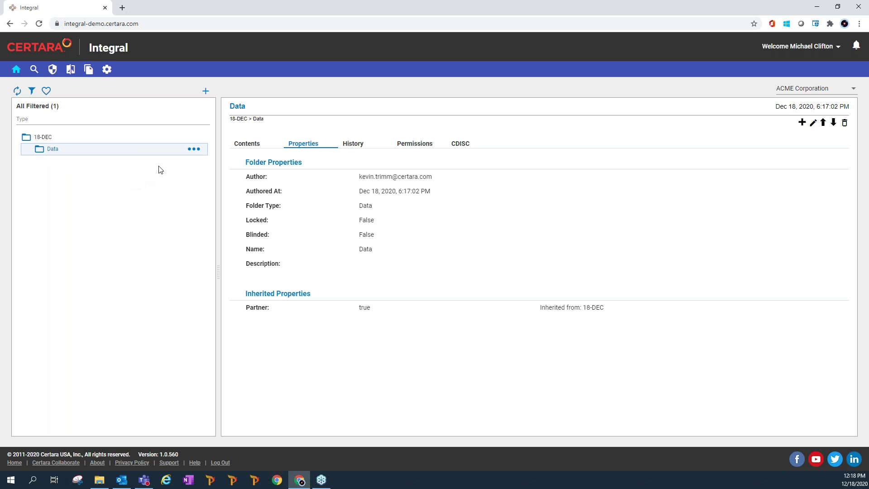
{"action": "left_click", "coordinate": [194, 150]}
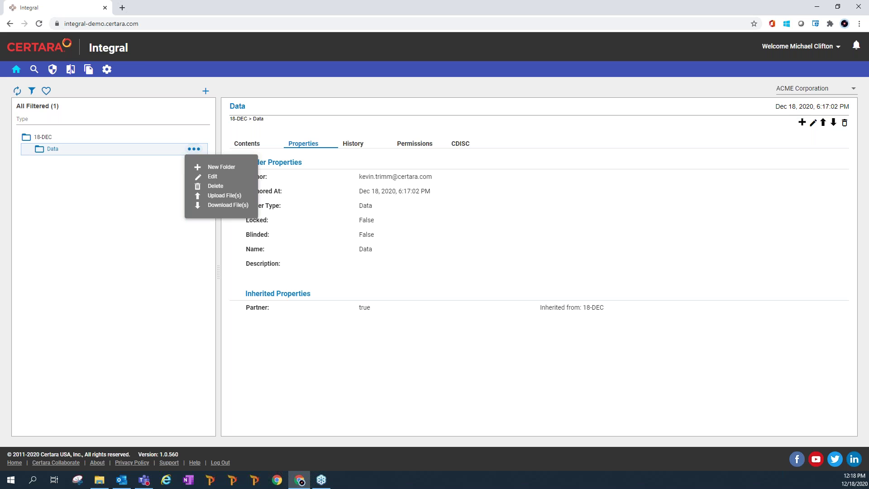
Step: Choose THEOPP.csv as the file to upload into the 18-DEC Data folder
{"action": "left_click", "coordinate": [225, 198]}
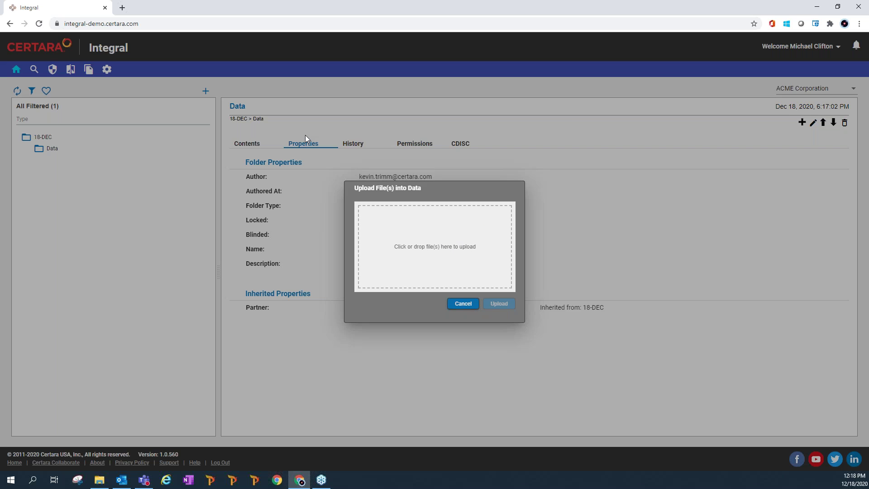
{"action": "key", "text": "alt+Tab"}
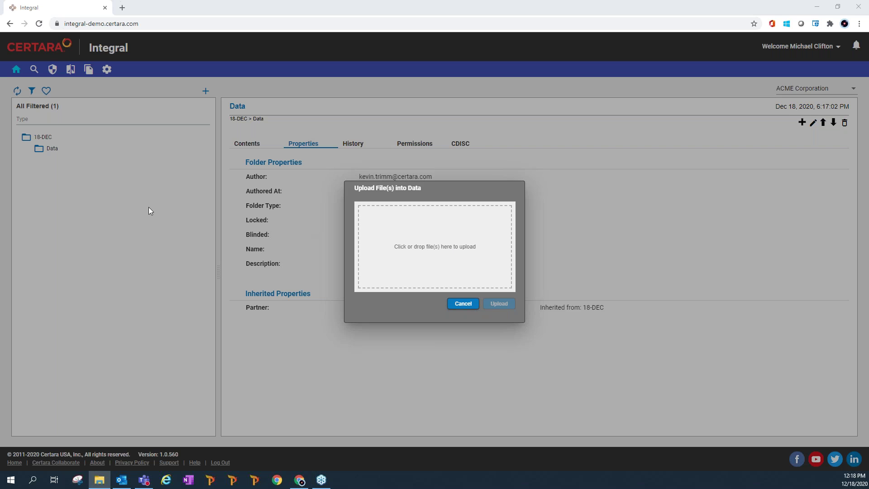
{"action": "left_click_drag", "start_coordinate": [148, 211], "coordinate": [398, 244]}
{"action": "left_click", "coordinate": [400, 241]}
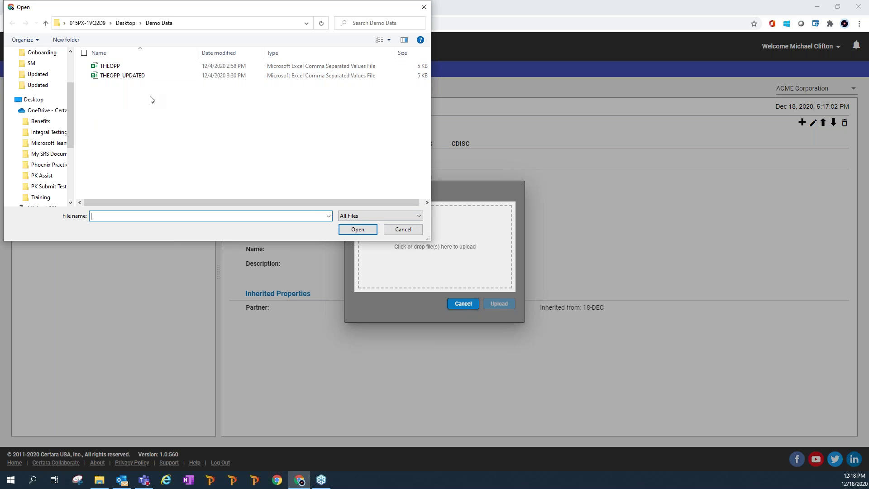
{"action": "left_click", "coordinate": [116, 67]}
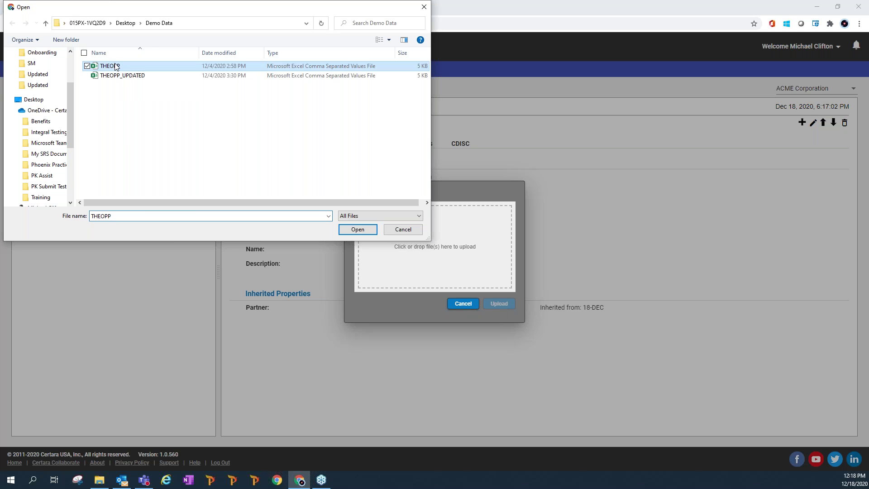
{"action": "left_click", "coordinate": [355, 229]}
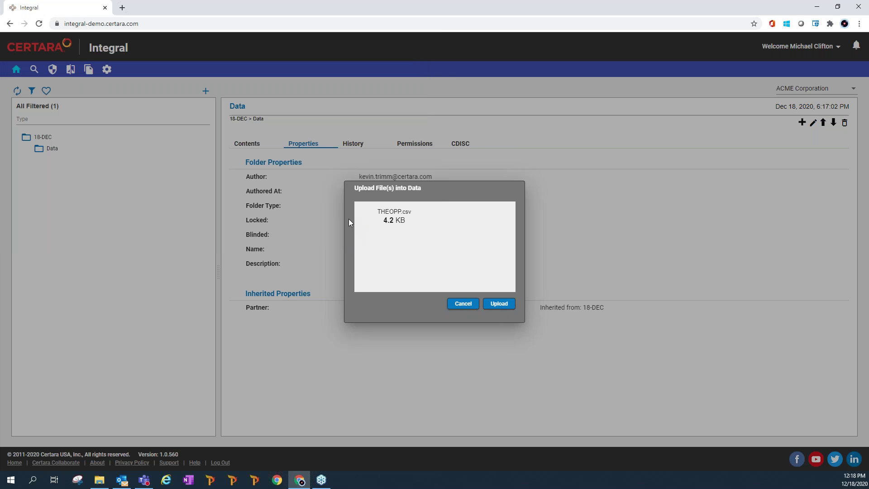
Step: Upload it with the reason 'Upload data for an…' and sign using the account password
{"action": "left_click", "coordinate": [498, 303]}
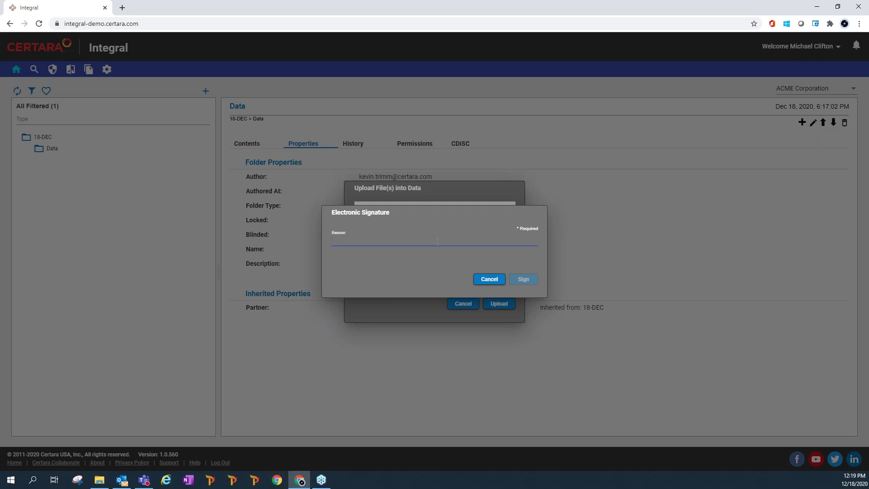
{"action": "type", "text": "Upload data f"}
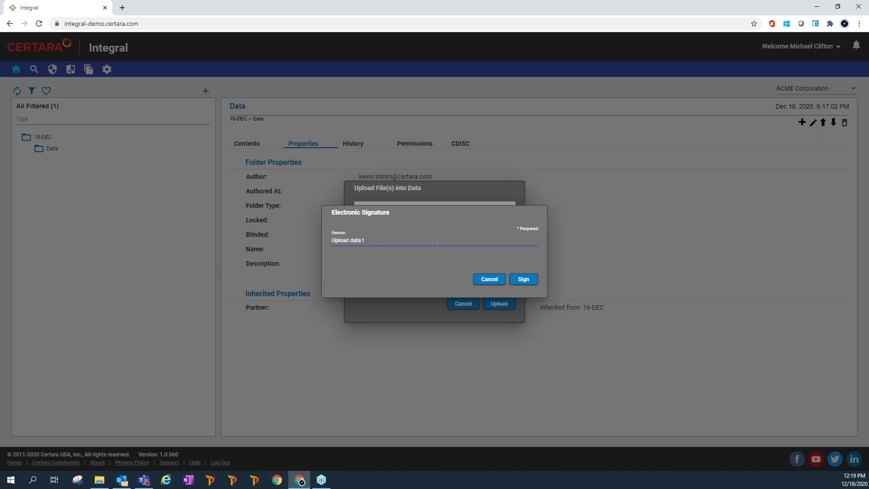
{"action": "type", "text": "or analysis"}
{"action": "left_click", "coordinate": [524, 279]}
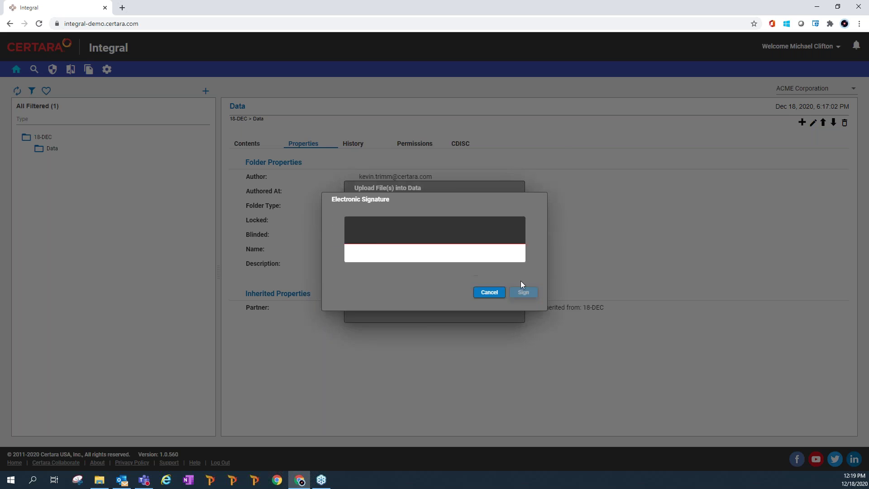
{"action": "left_click", "coordinate": [436, 301]}
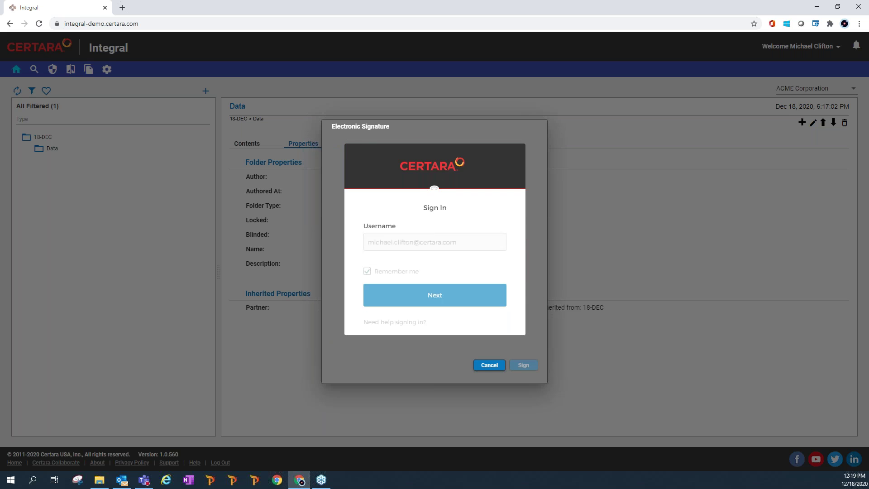
{"action": "type", "text": "••••••"}
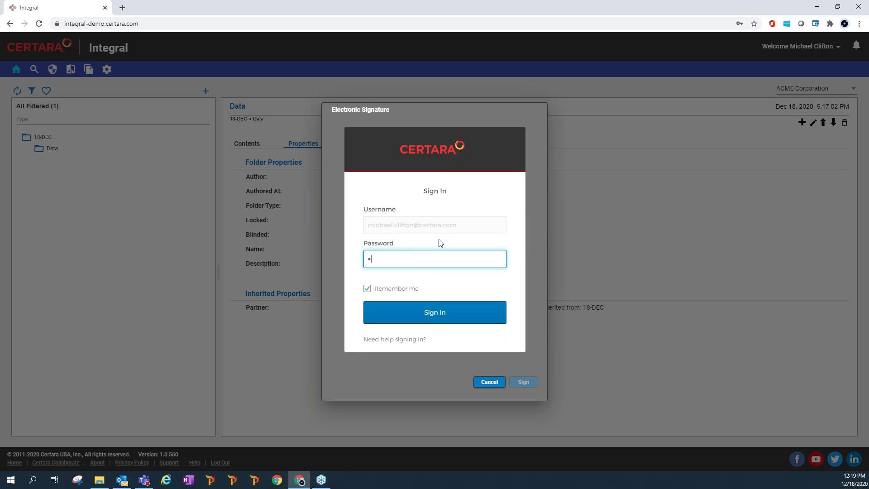
{"action": "type", "text": "••"}
{"action": "left_click", "coordinate": [453, 320]}
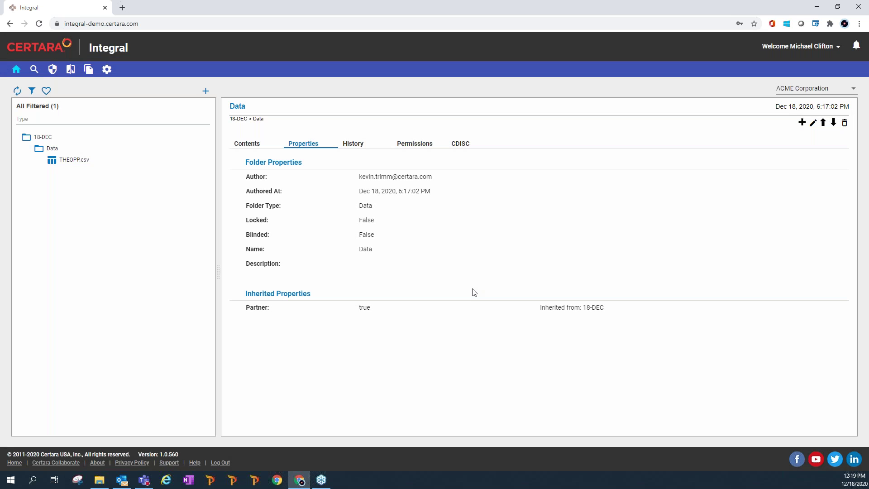
Step: Open 18-DEC > Data and review THEOPP.csv's Contents, Properties, History, Permissions and CDISC tabs
{"action": "left_click", "coordinate": [18, 90]}
{"action": "left_click", "coordinate": [34, 139]}
{"action": "left_click", "coordinate": [51, 150]}
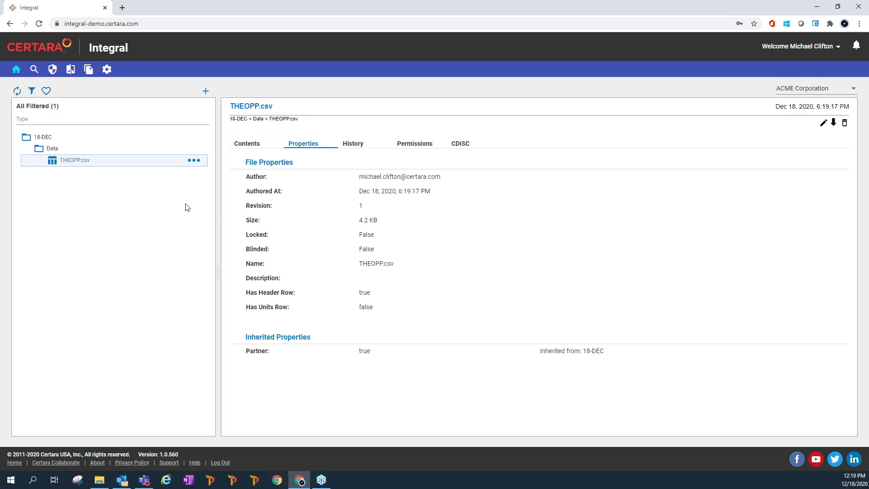
{"action": "left_click", "coordinate": [249, 144]}
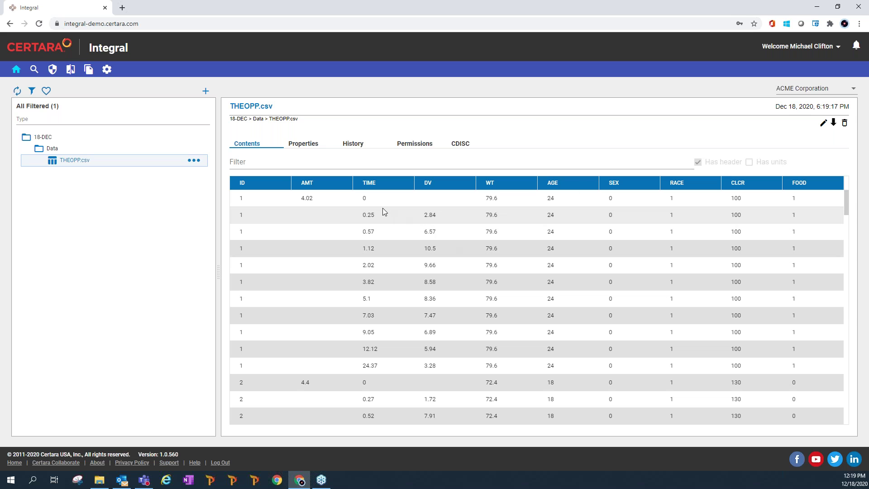
{"action": "left_click", "coordinate": [310, 147]}
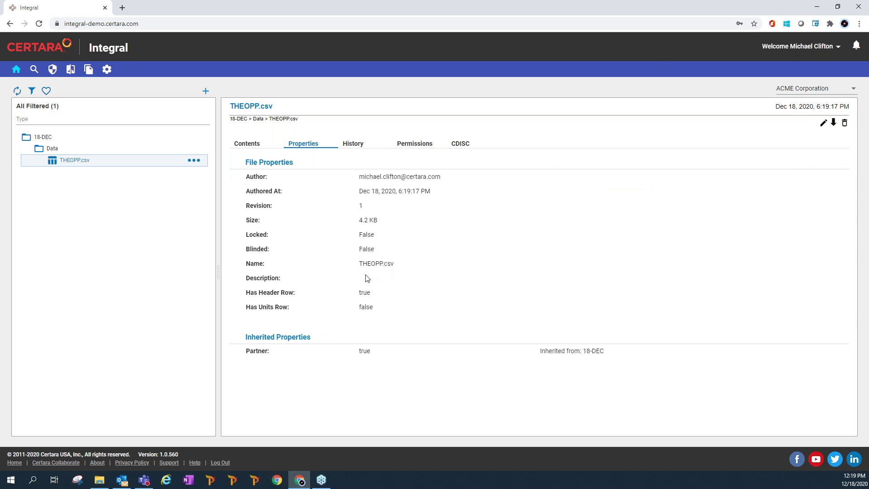
{"action": "left_click", "coordinate": [353, 146]}
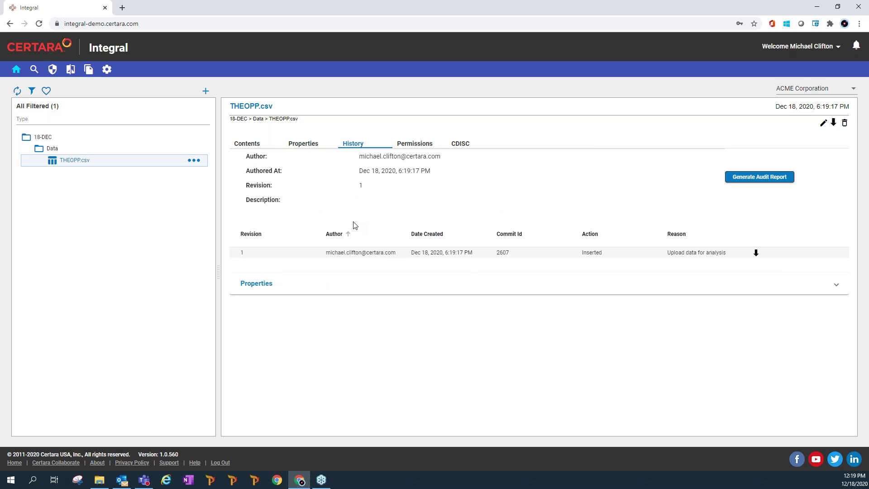
{"action": "left_click", "coordinate": [414, 144]}
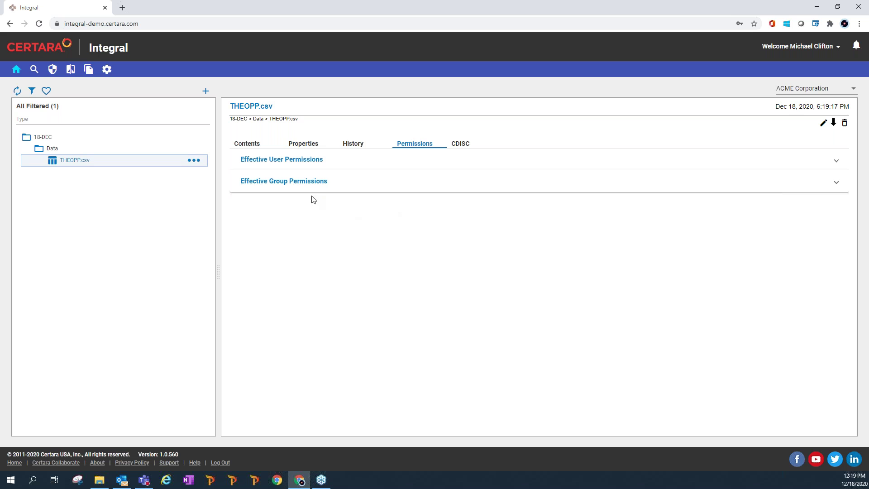
{"action": "left_click", "coordinate": [457, 145]}
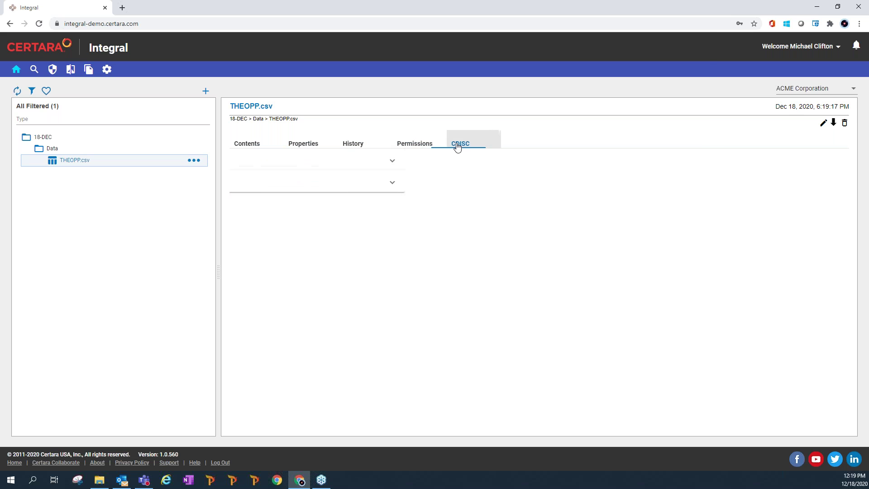
{"action": "left_click", "coordinate": [250, 145]}
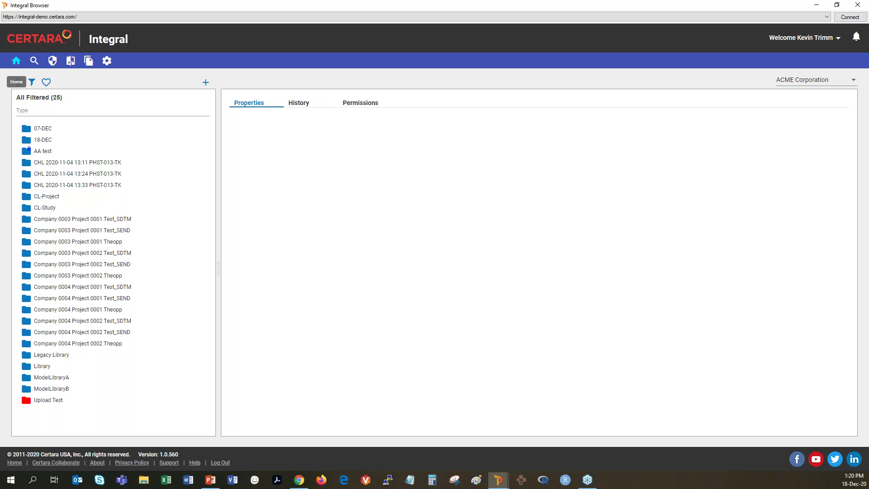
Step: Refresh the folder tree and expand 18-DEC > Data to show THEOPP.csv
{"action": "left_click", "coordinate": [17, 82]}
{"action": "left_click", "coordinate": [26, 141]}
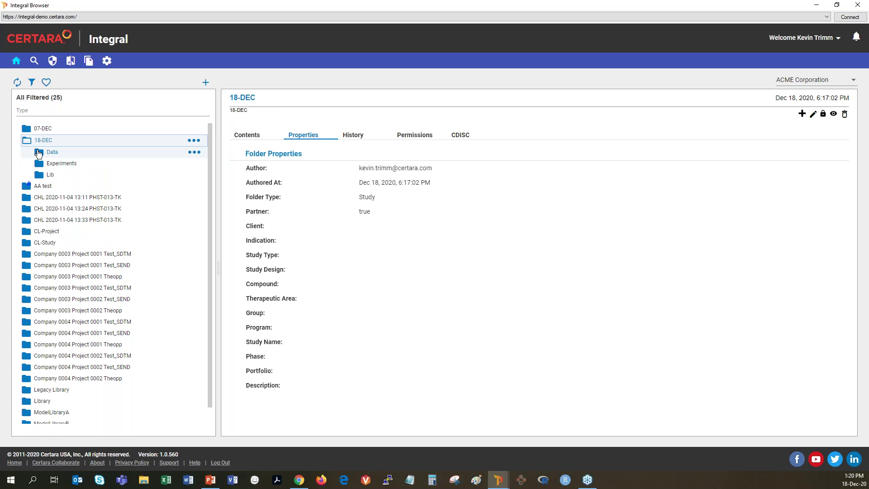
{"action": "left_click", "coordinate": [38, 154]}
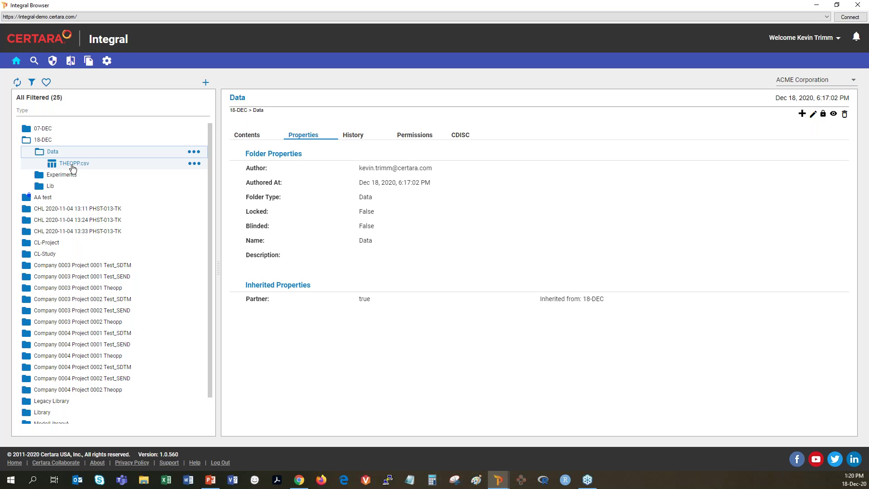
{"action": "scroll", "coordinate": [73, 169], "scroll_direction": "down", "scroll_amount": 2}
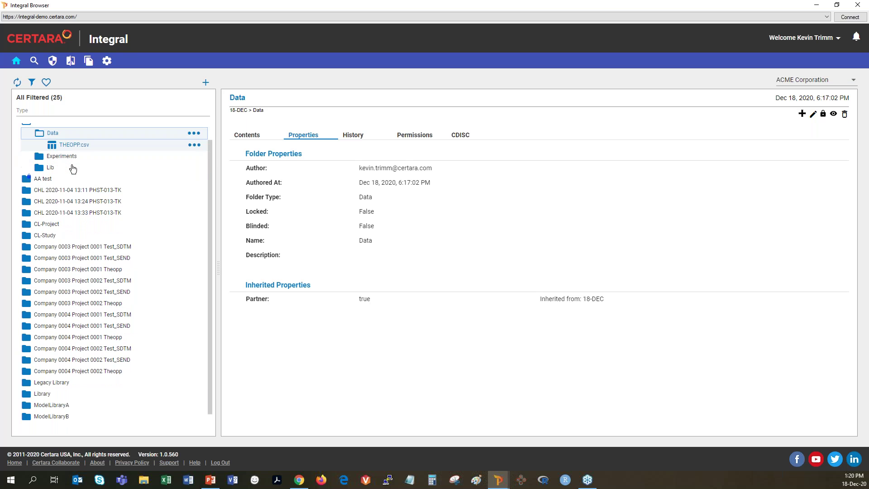
{"action": "scroll", "coordinate": [72, 169], "scroll_direction": "up", "scroll_amount": 2}
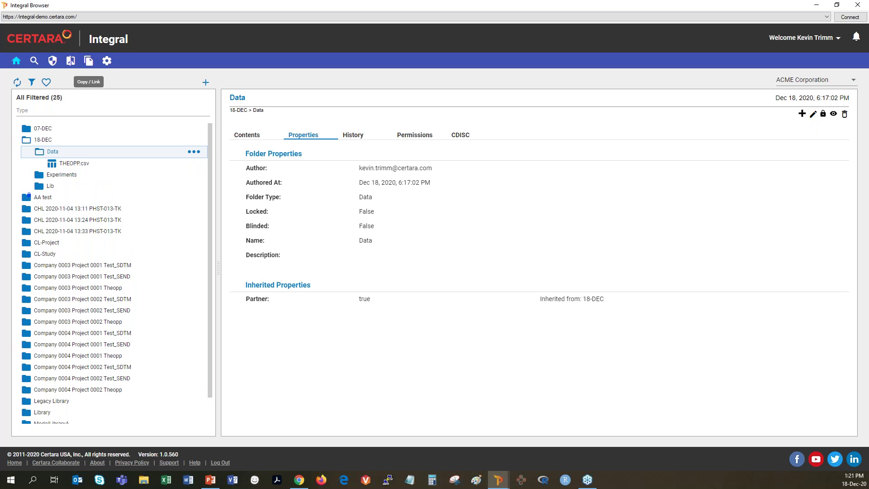
{"action": "left_click", "coordinate": [88, 61]}
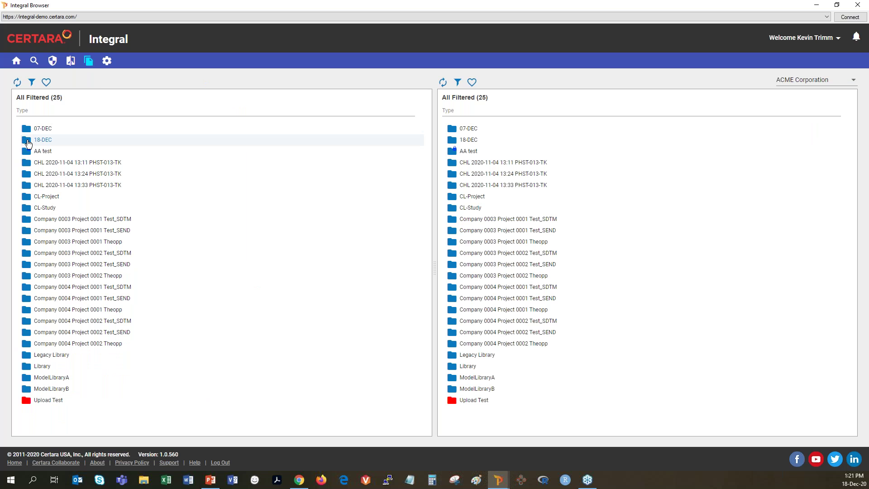
Step: Drag COHORT.phxtmplt from Library > Lib onto 18-DEC > Lib and confirm Copy, not Link
{"action": "left_click", "coordinate": [28, 143]}
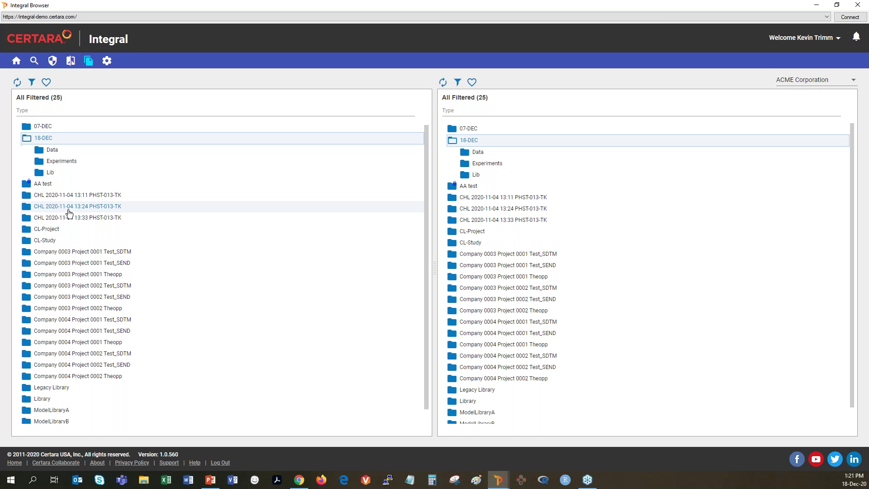
{"action": "scroll", "coordinate": [68, 213], "scroll_direction": "down", "scroll_amount": 1}
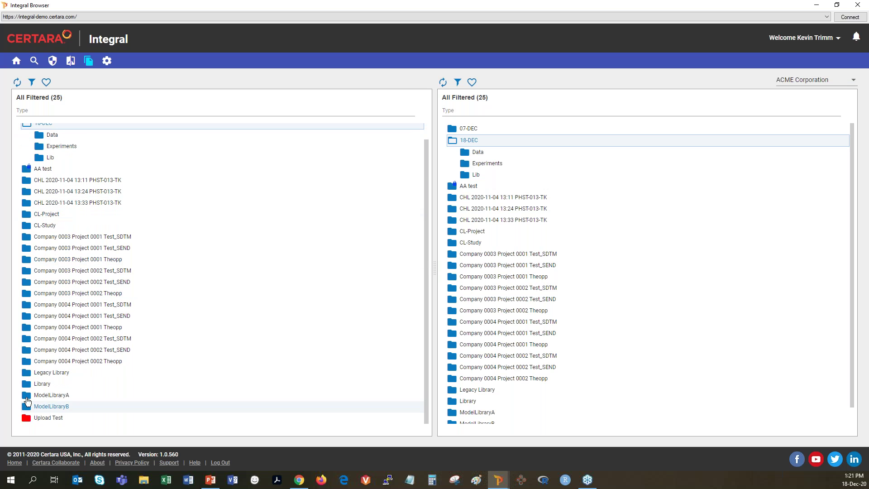
{"action": "left_click", "coordinate": [25, 386]}
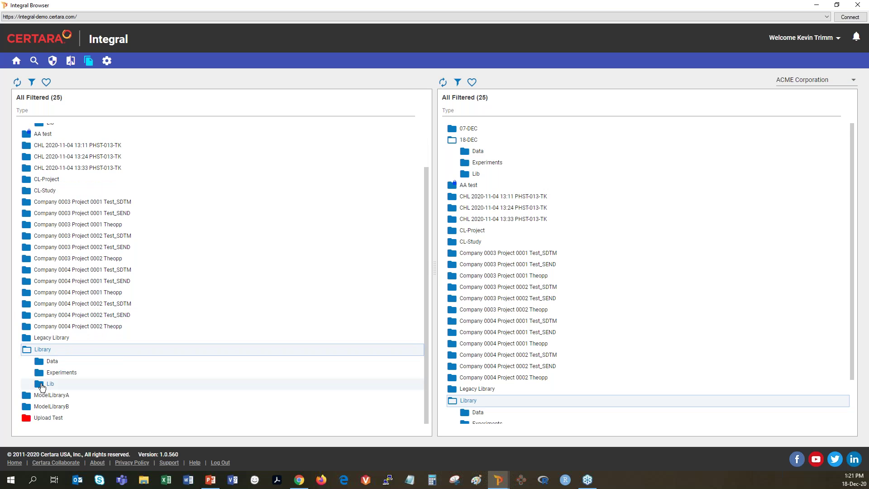
{"action": "left_click", "coordinate": [40, 385]}
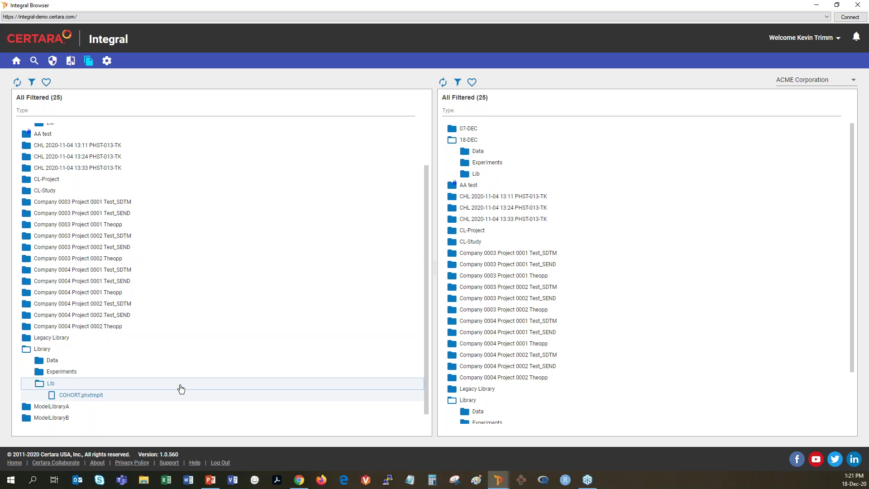
{"action": "left_click_drag", "start_coordinate": [165, 384], "coordinate": [495, 175]}
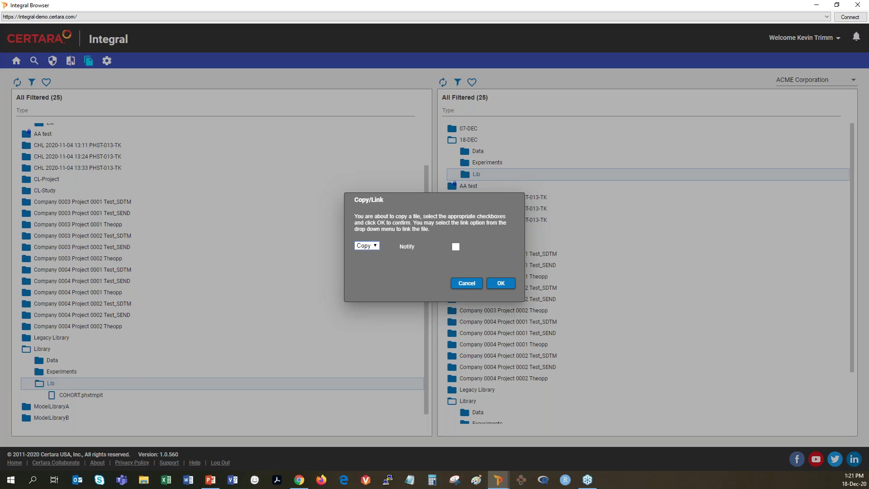
{"action": "left_click", "coordinate": [375, 246]}
{"action": "left_click", "coordinate": [500, 284]}
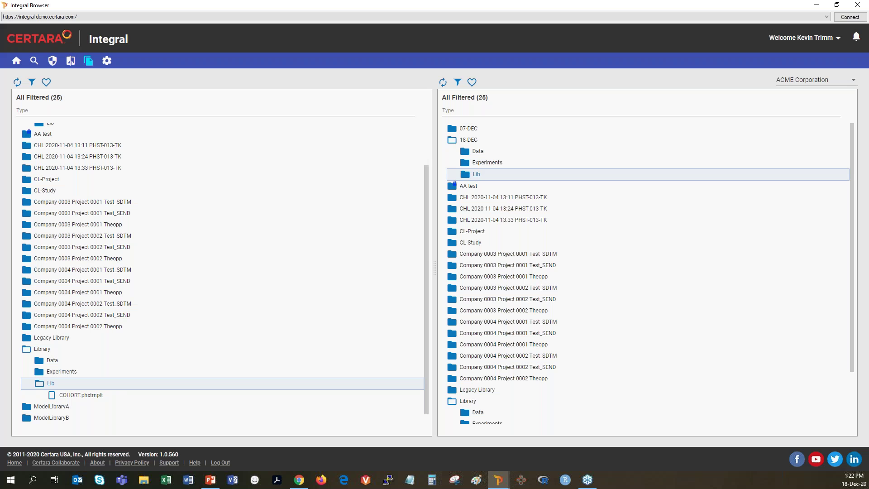
Step: Sign the copy with the reason 'need to add coh…' and the account password
{"action": "type", "text": "need"}
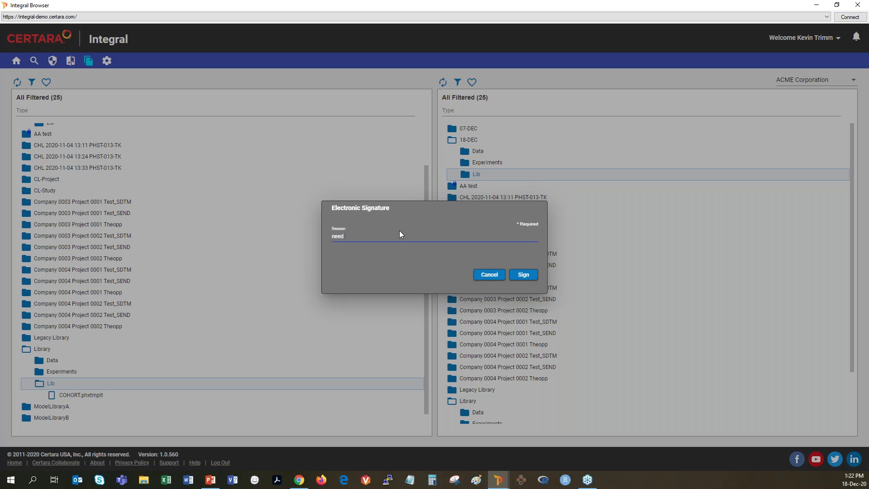
{"action": "type", "text": " to add cohort"}
{"action": "left_click", "coordinate": [531, 277]}
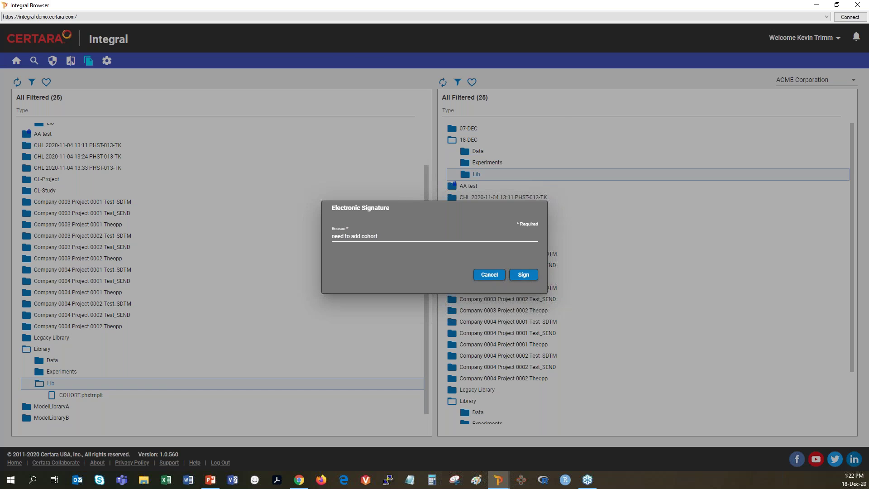
{"action": "left_click", "coordinate": [435, 291]}
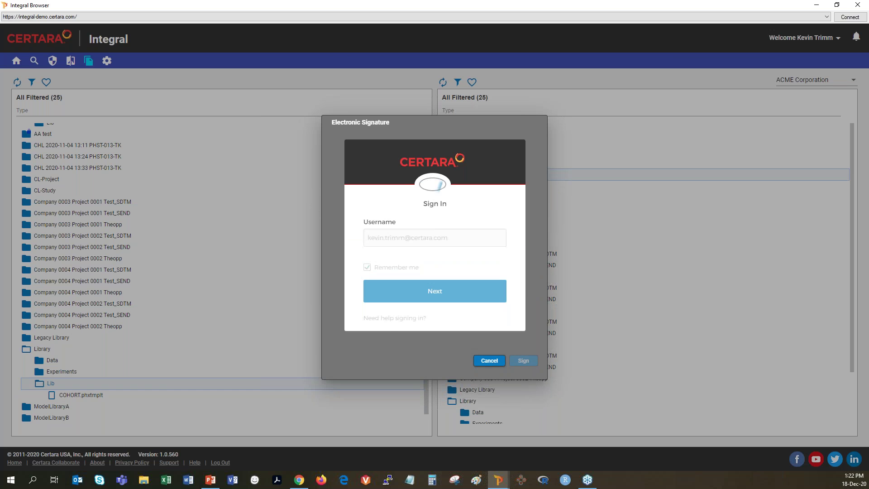
{"action": "type", "text": "••••••"}
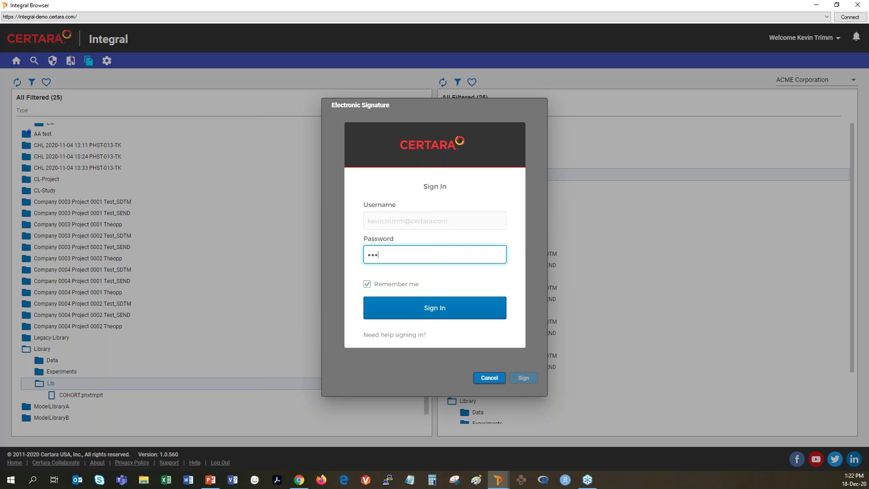
{"action": "type", "text": "•••"}
{"action": "key", "text": "Return"}
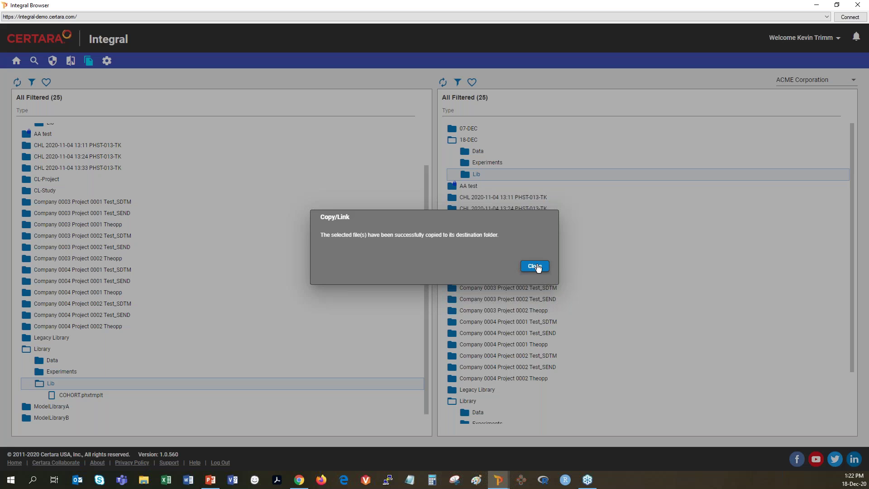
Step: Confirm the copy, check COHORT.phxtmplt in 18-DEC's Lib folder, and go back Home
{"action": "left_click", "coordinate": [535, 267]}
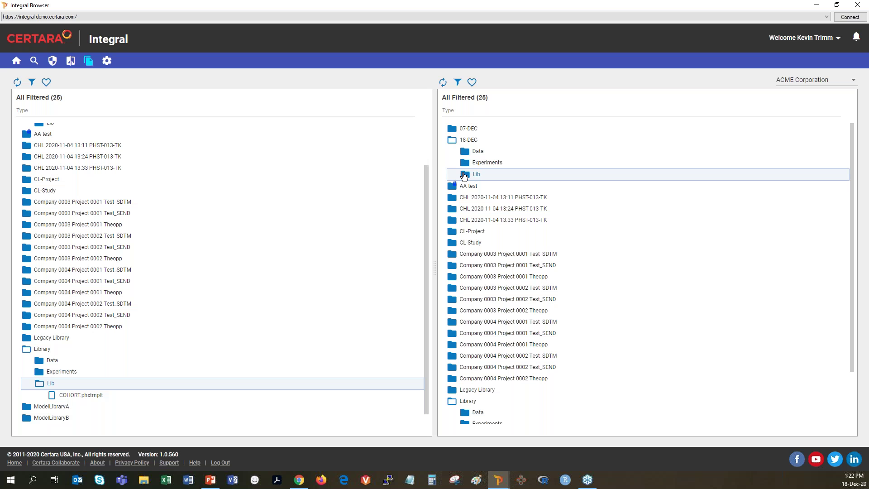
{"action": "left_click", "coordinate": [464, 176]}
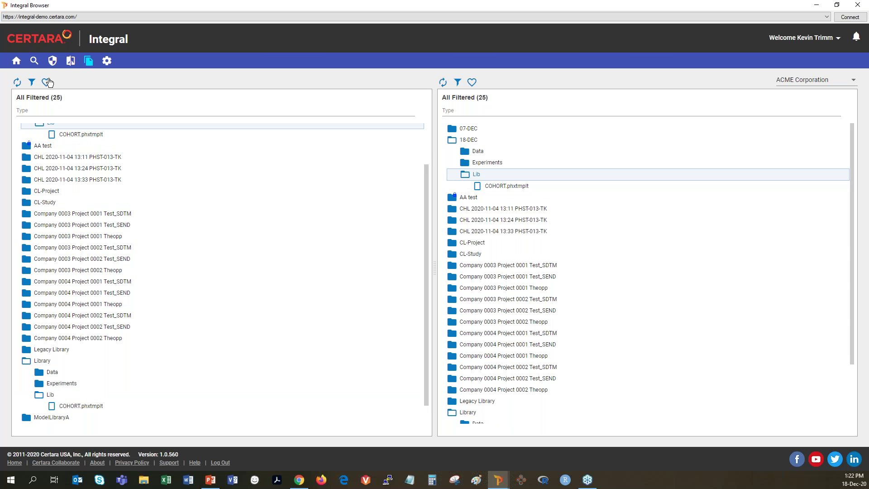
{"action": "left_click", "coordinate": [15, 61]}
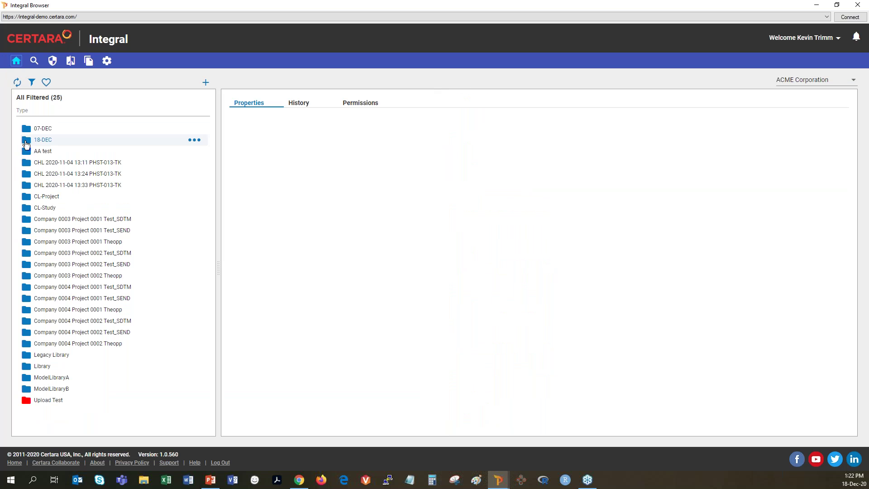
Step: Add experiment 'Preparation' under 18-DEC Experiments, including THEOPP.csv and the COHORT.phxtmplt template
{"action": "left_click", "coordinate": [25, 144]}
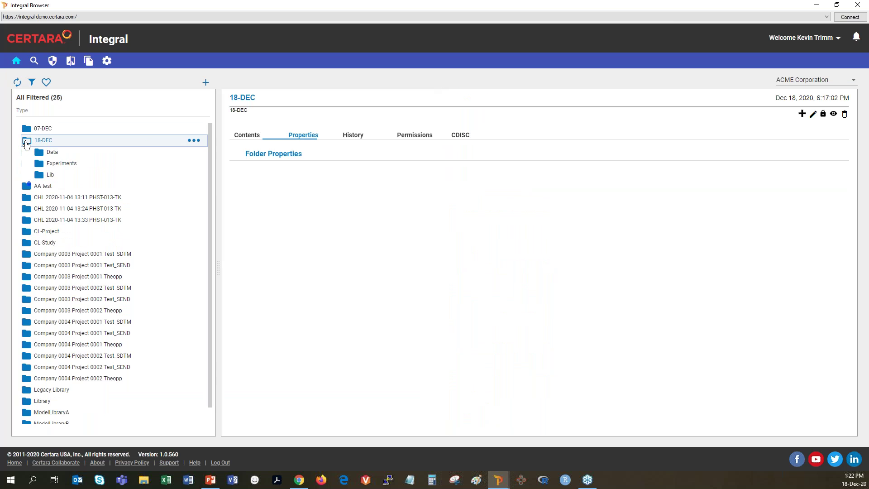
{"action": "left_click", "coordinate": [194, 163]}
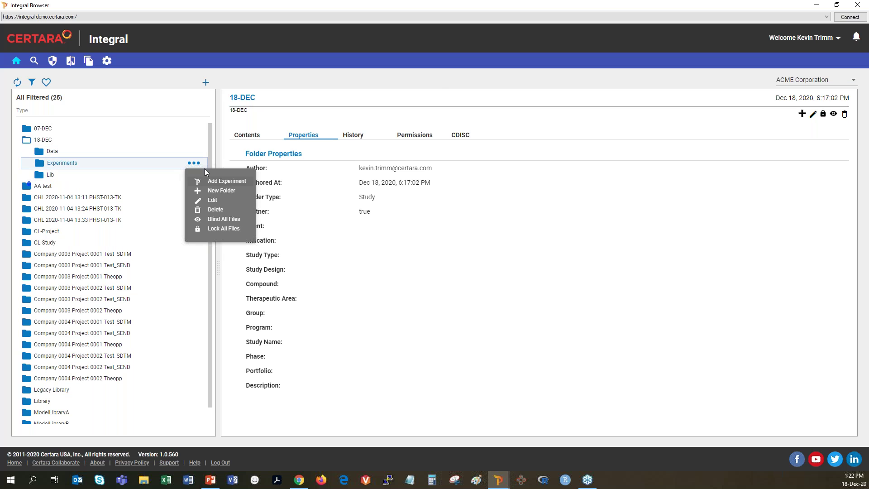
{"action": "left_click", "coordinate": [229, 181]}
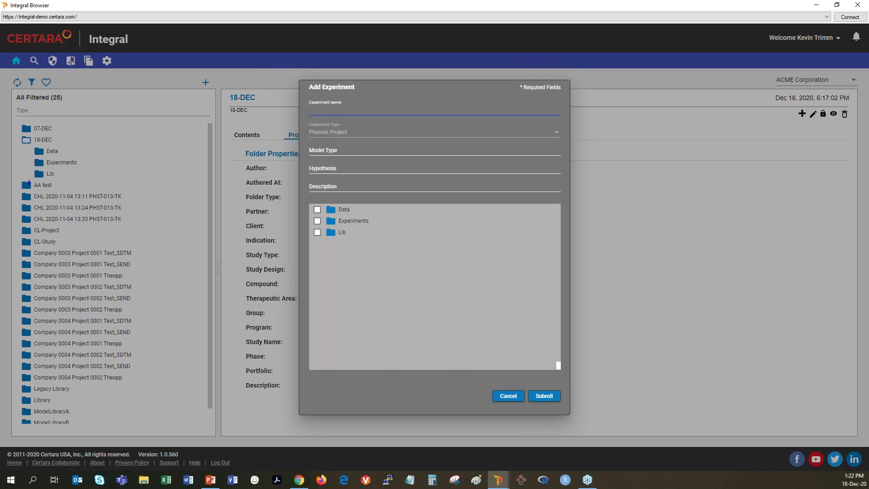
{"action": "type", "text": "paration"}
{"action": "left_click", "coordinate": [333, 211]}
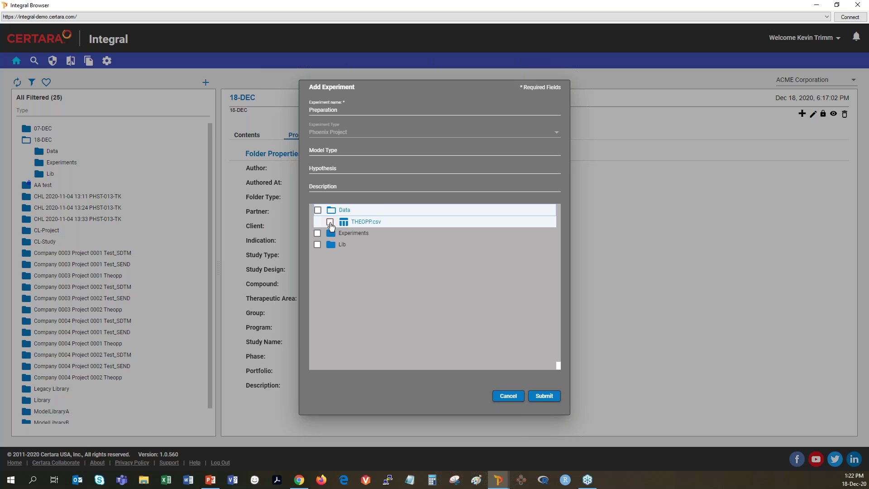
{"action": "left_click", "coordinate": [331, 245]}
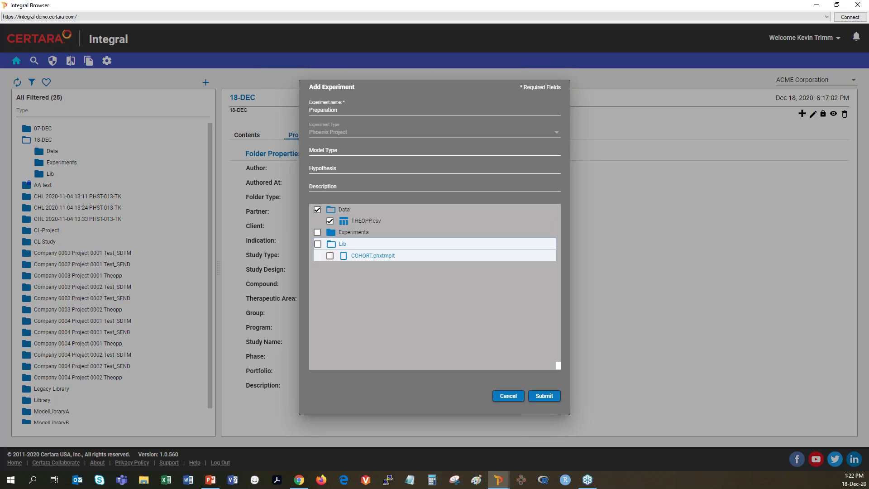
{"action": "left_click", "coordinate": [330, 256]}
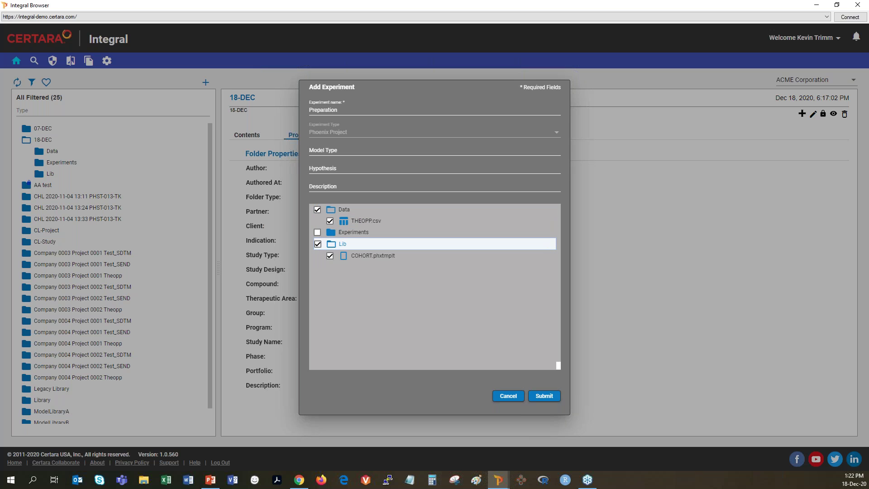
{"action": "left_click", "coordinate": [546, 397]}
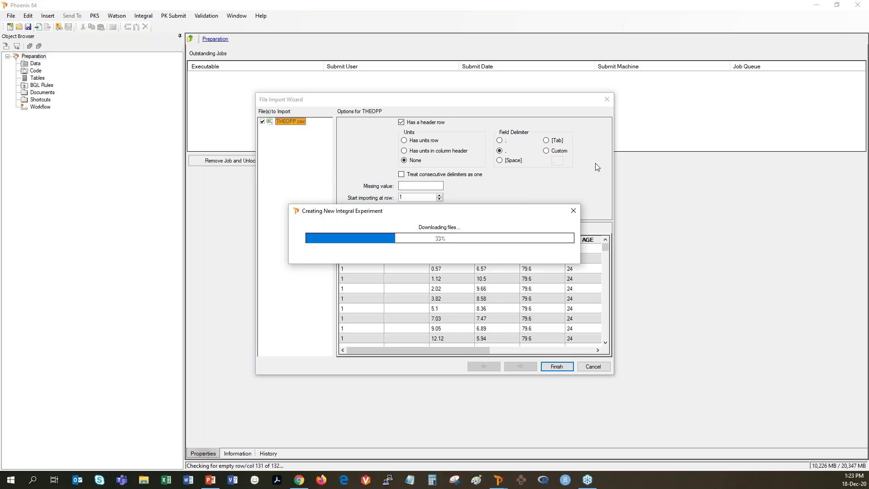
Step: Finish importing THEOPP.csv, minimize the Integral Browser, and select the Preparation project in Phoenix
{"action": "left_click", "coordinate": [561, 366]}
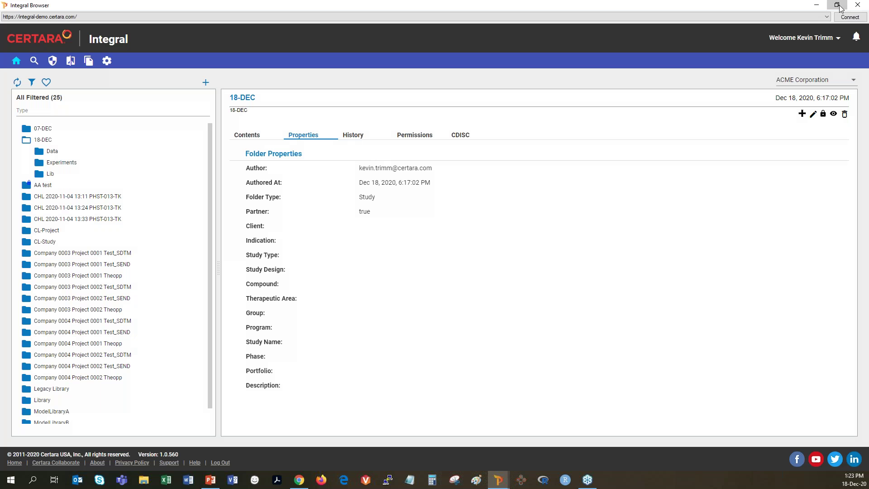
{"action": "left_click", "coordinate": [837, 5]}
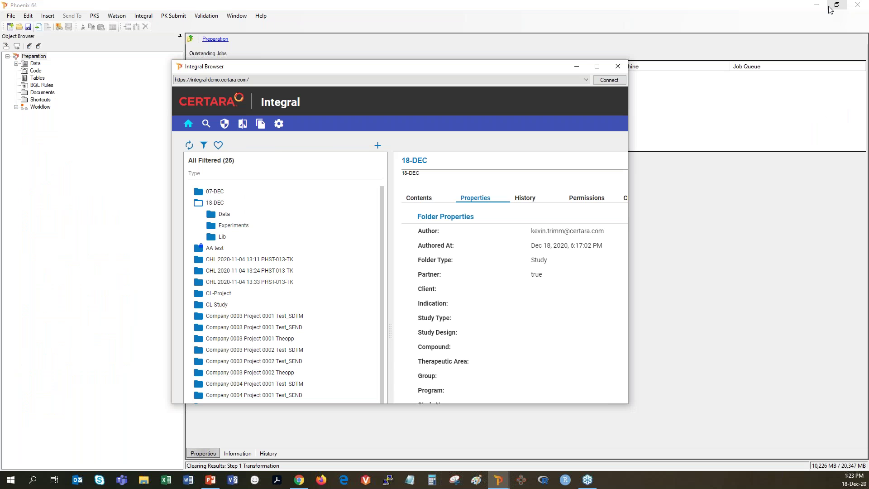
{"action": "left_click", "coordinate": [31, 56]}
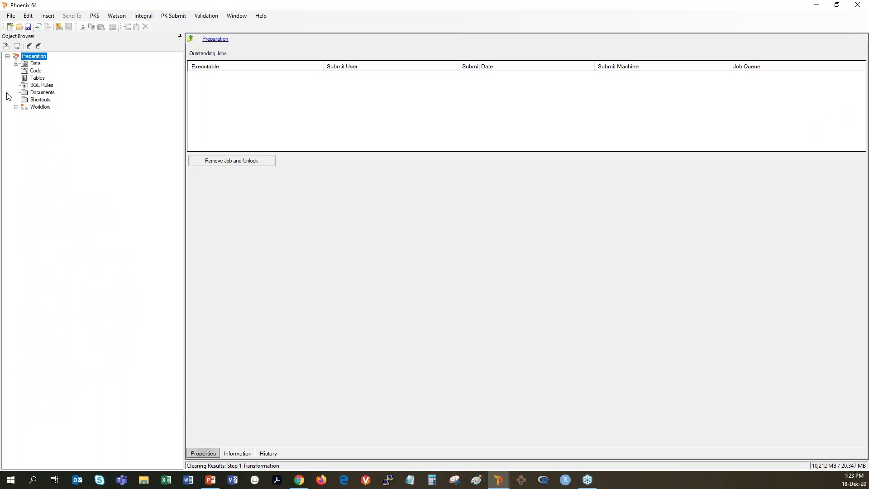
Step: Map THEOPP as the source of the WF > DW Step 1 Transformation and execute the workflow
{"action": "left_click", "coordinate": [16, 63]}
{"action": "left_click", "coordinate": [16, 115]}
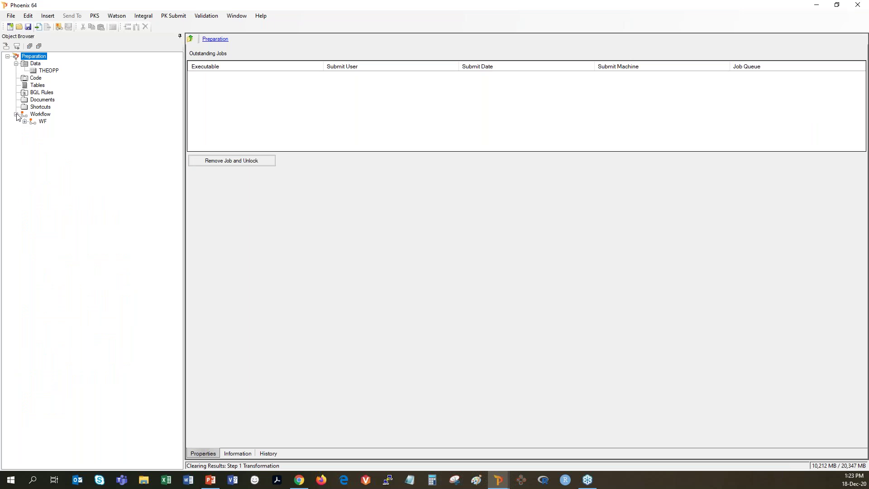
{"action": "left_click", "coordinate": [25, 121]}
{"action": "left_click", "coordinate": [52, 128]}
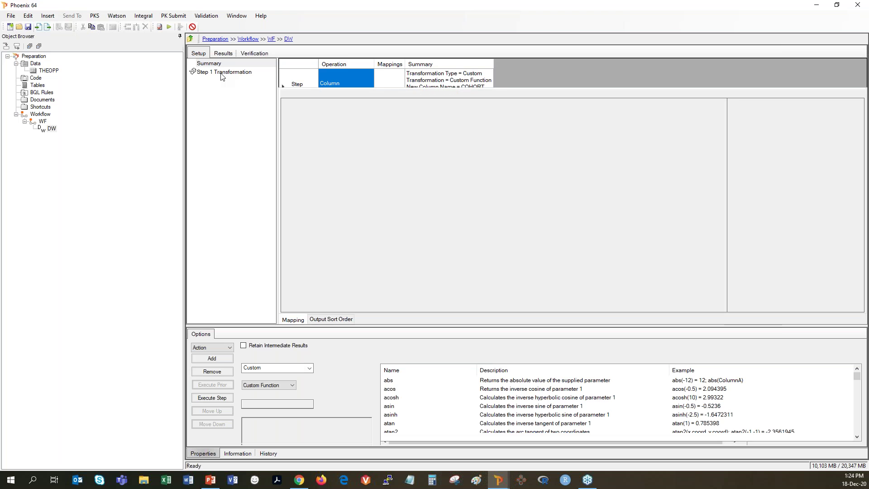
{"action": "left_click", "coordinate": [221, 73]}
{"action": "left_click_drag", "start_coordinate": [48, 70], "coordinate": [371, 165]}
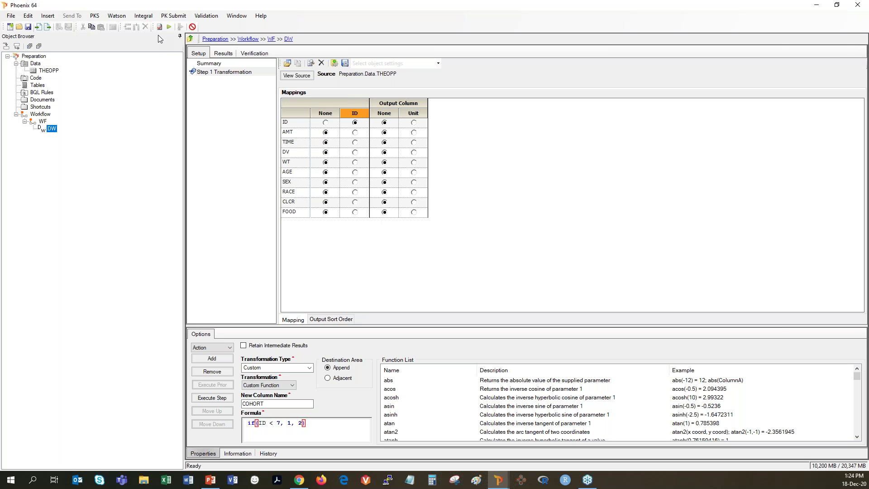
{"action": "left_click", "coordinate": [168, 27]}
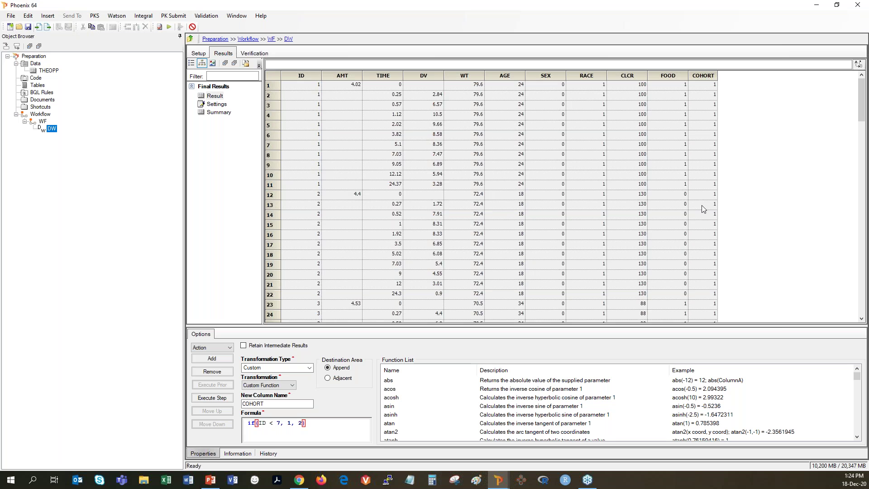
Step: Scroll the DW results to verify COHORT is 1 for subjects 1–6 and 2 for subjects 7–12
{"action": "scroll", "coordinate": [702, 206], "scroll_direction": "down", "scroll_amount": 3}
{"action": "scroll", "coordinate": [702, 208], "scroll_direction": "down", "scroll_amount": 12}
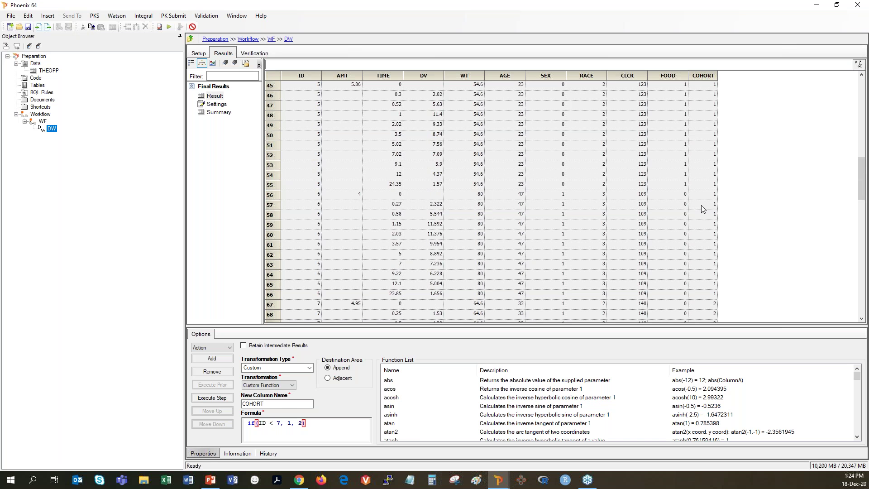
{"action": "scroll", "coordinate": [706, 240], "scroll_direction": "down", "scroll_amount": 3}
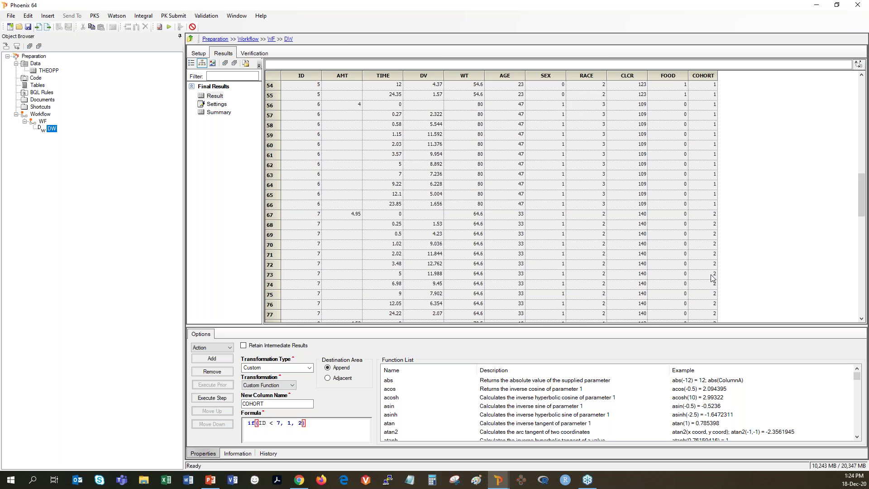
{"action": "scroll", "coordinate": [712, 279], "scroll_direction": "down", "scroll_amount": 3}
{"action": "scroll", "coordinate": [711, 279], "scroll_direction": "down", "scroll_amount": 10}
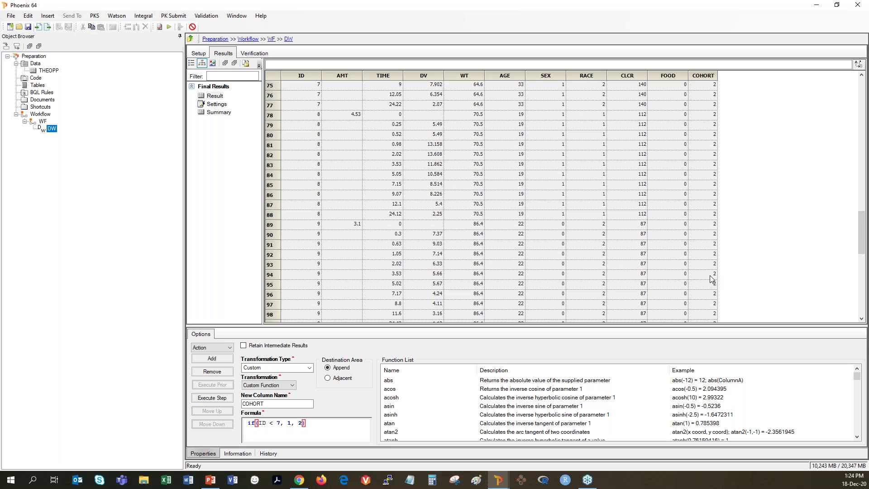
{"action": "scroll", "coordinate": [711, 279], "scroll_direction": "down", "scroll_amount": 6}
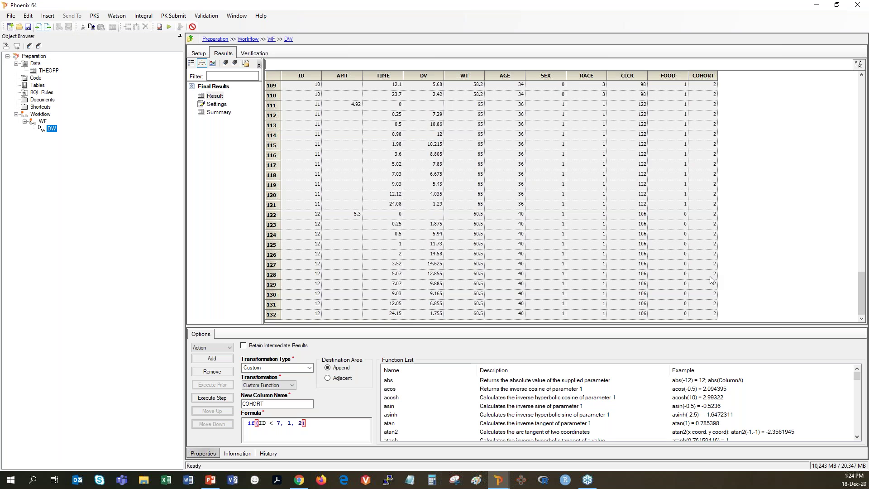
{"action": "scroll", "coordinate": [711, 279], "scroll_direction": "up", "scroll_amount": 6}
{"action": "scroll", "coordinate": [711, 279], "scroll_direction": "up", "scroll_amount": 20}
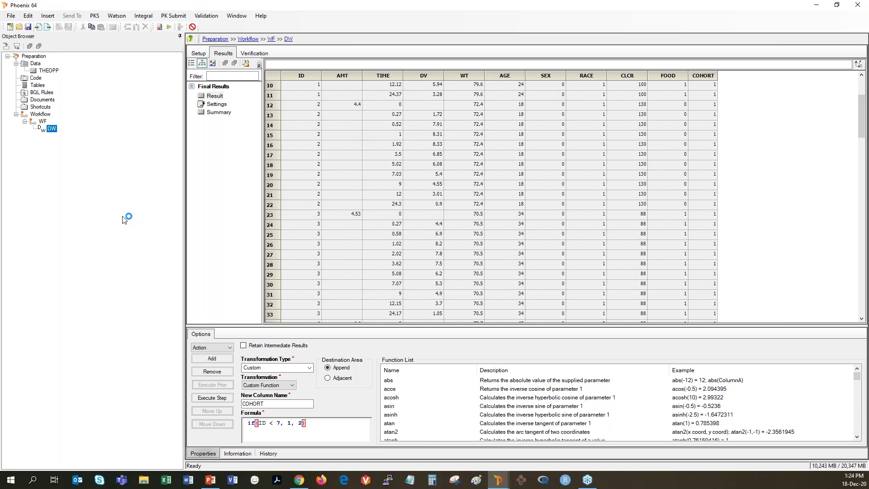
Step: Save to Integral, exporting the Result worksheet as comma-delimited text under an export name
{"action": "left_click", "coordinate": [150, 17]}
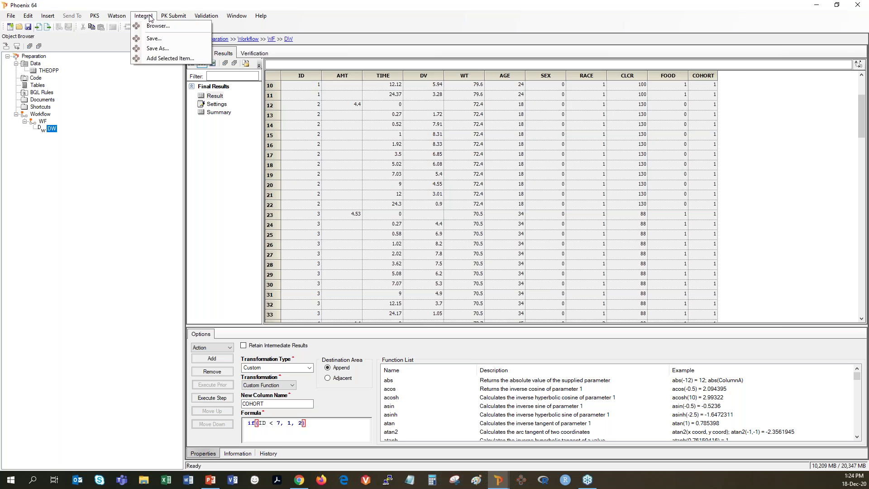
{"action": "left_click", "coordinate": [159, 40]}
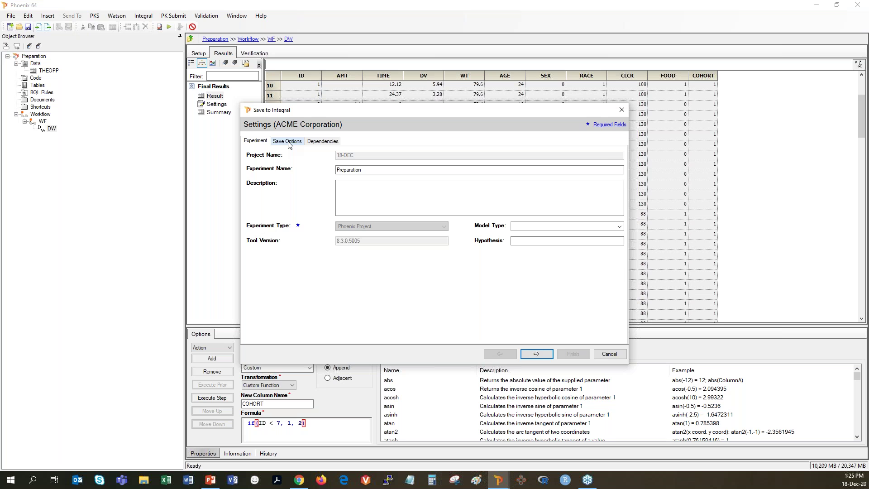
{"action": "left_click", "coordinate": [288, 142]}
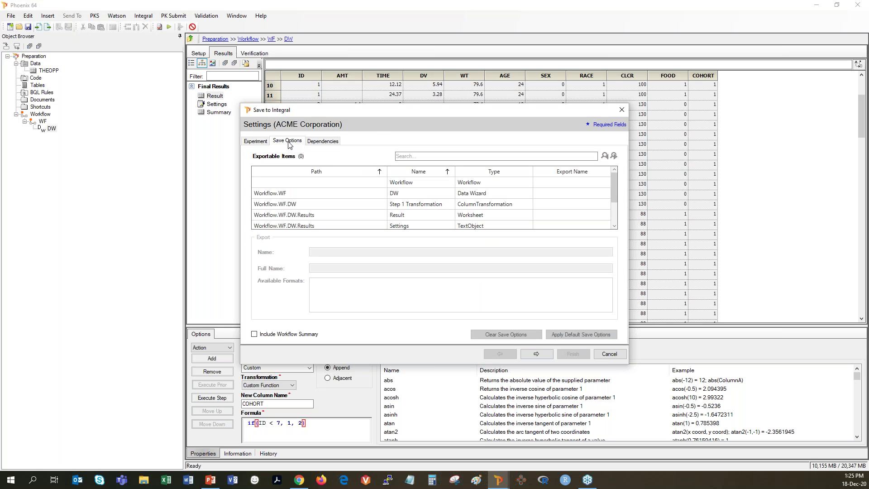
{"action": "left_click", "coordinate": [314, 215]}
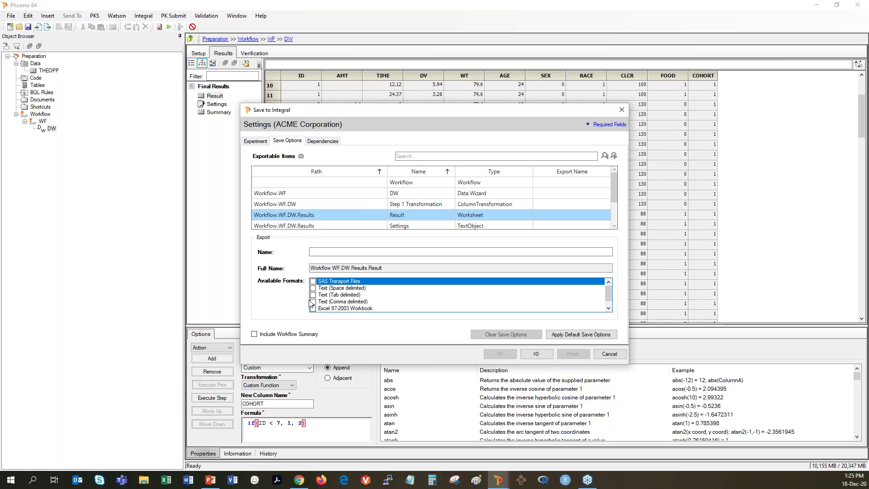
{"action": "left_click", "coordinate": [313, 301]}
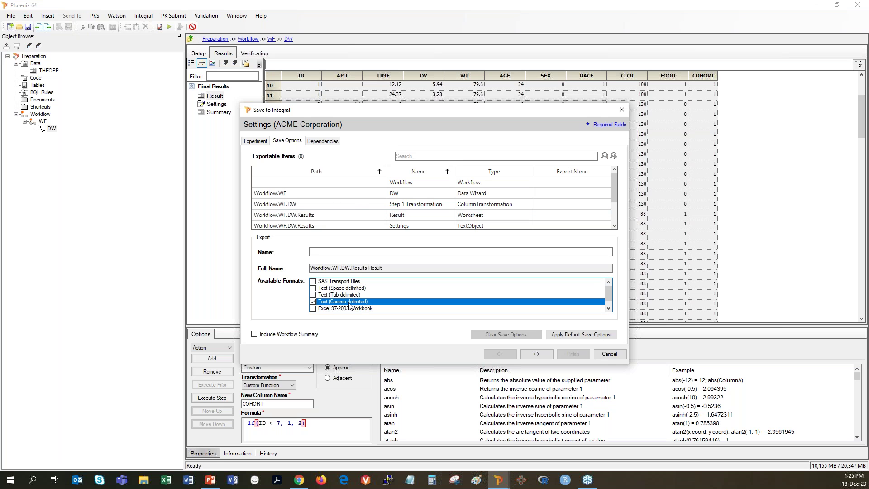
{"action": "left_click", "coordinate": [351, 252]}
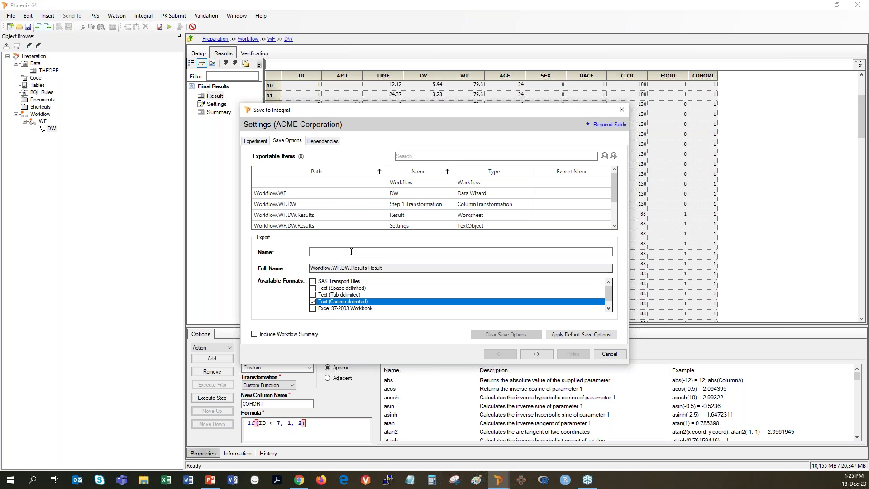
{"action": "type", "text": "K"}
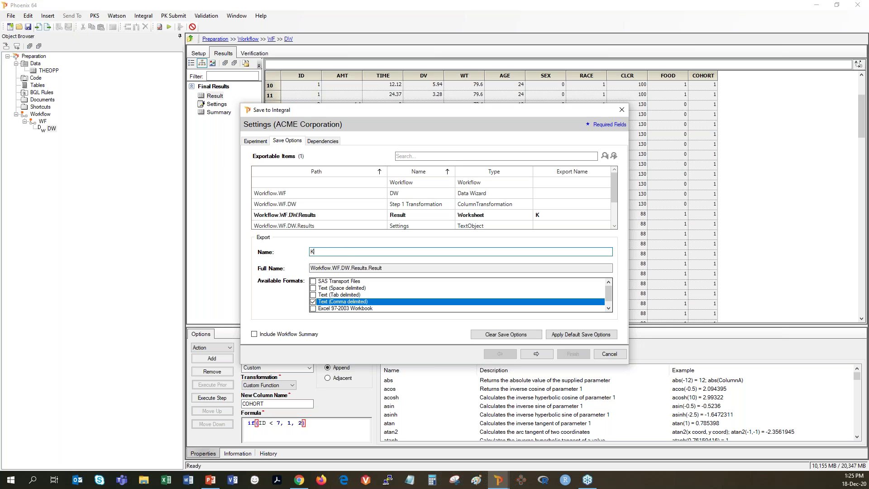
{"action": "type", "text": "EITH"}
{"action": "left_click", "coordinate": [536, 354]}
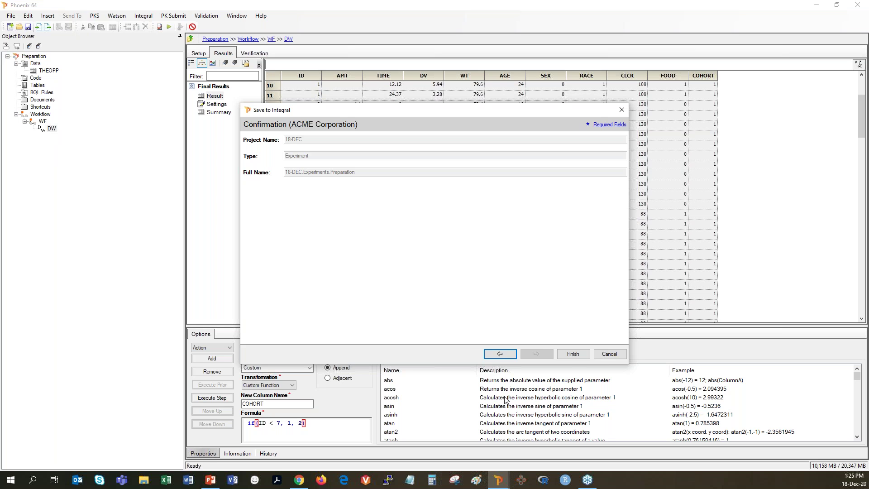
{"action": "left_click", "coordinate": [574, 355]}
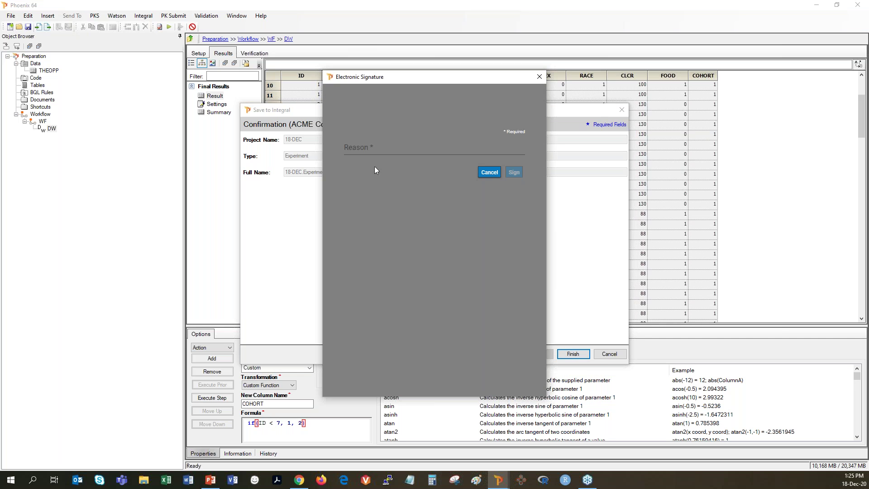
Step: Sign the Integral save with the reason 'data prep' and the account password
{"action": "left_click", "coordinate": [408, 147]}
{"action": "type", "text": "data prep"}
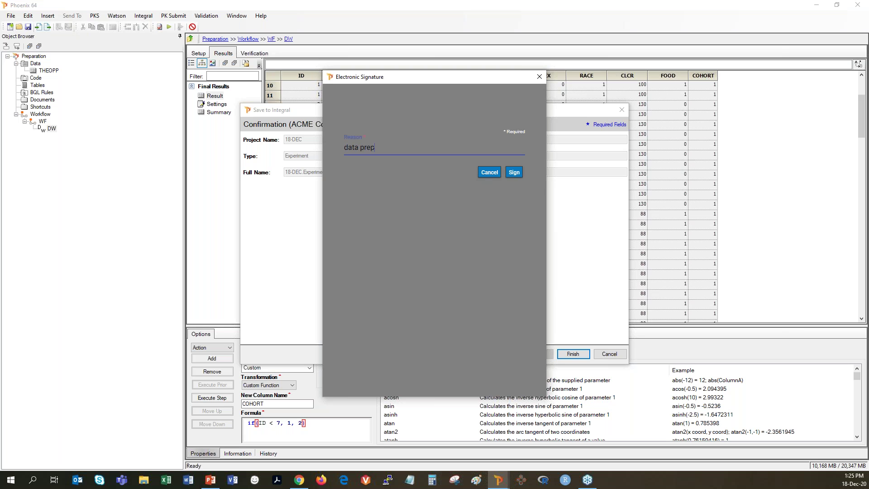
{"action": "key", "text": "Return"}
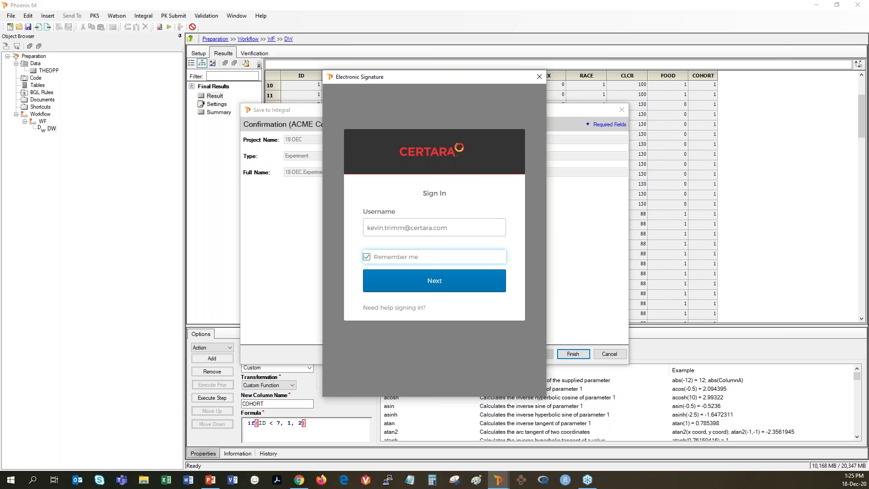
{"action": "key", "text": "Return"}
{"action": "type", "text": "•••••"}
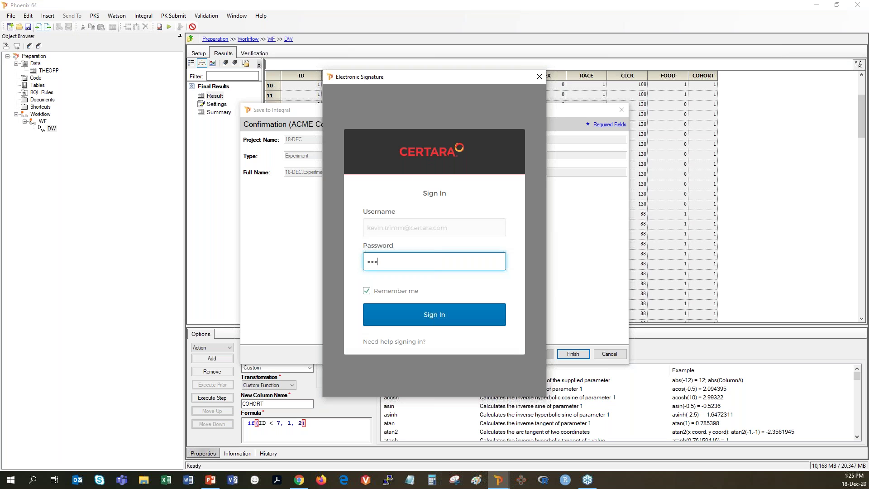
{"action": "type", "text": "••••"}
{"action": "key", "text": "Return"}
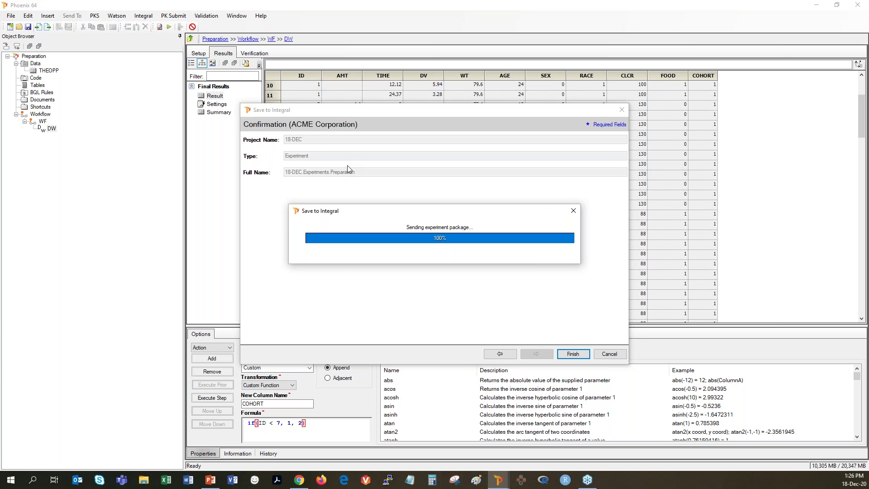
{"action": "left_click", "coordinate": [496, 483]}
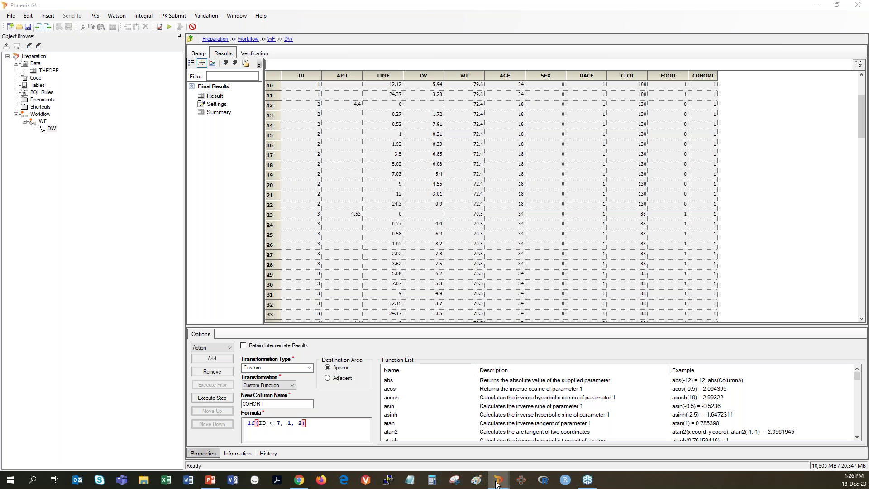
Step: Refresh the Integral Browser and expand 18-DEC > Experiments > Preparation to list its files
{"action": "left_click", "coordinate": [496, 483]}
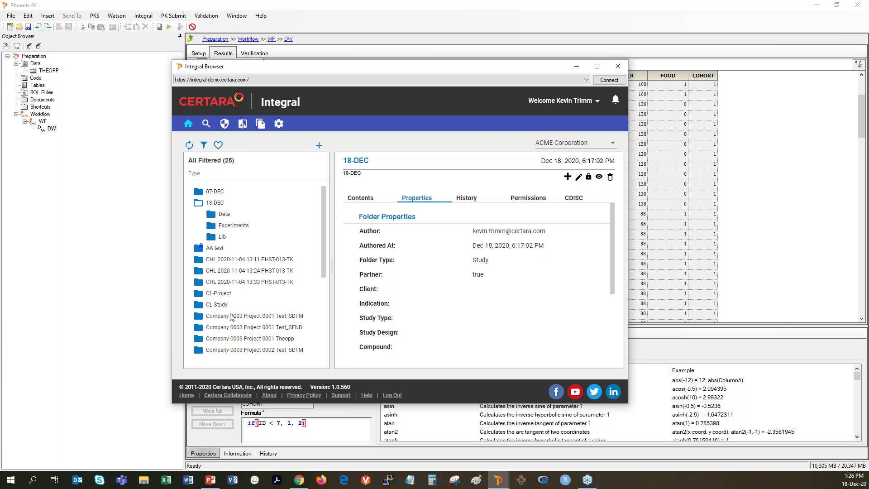
{"action": "left_click", "coordinate": [188, 145]}
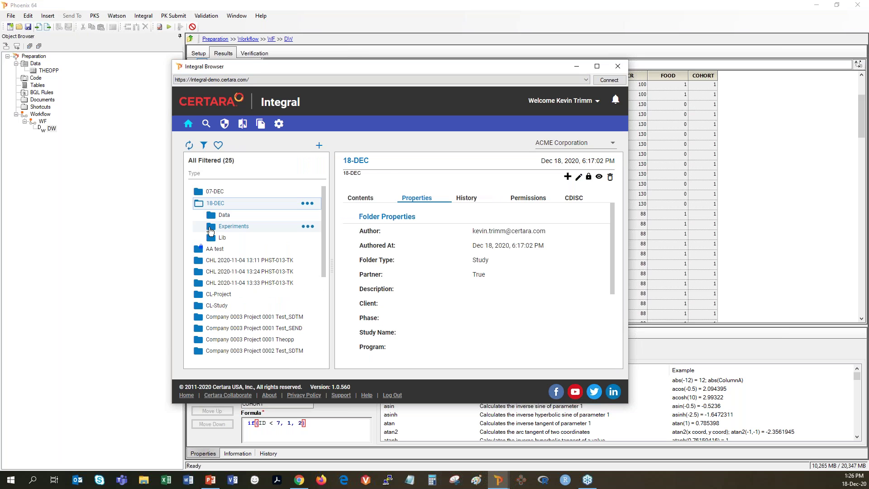
{"action": "left_click", "coordinate": [210, 230]}
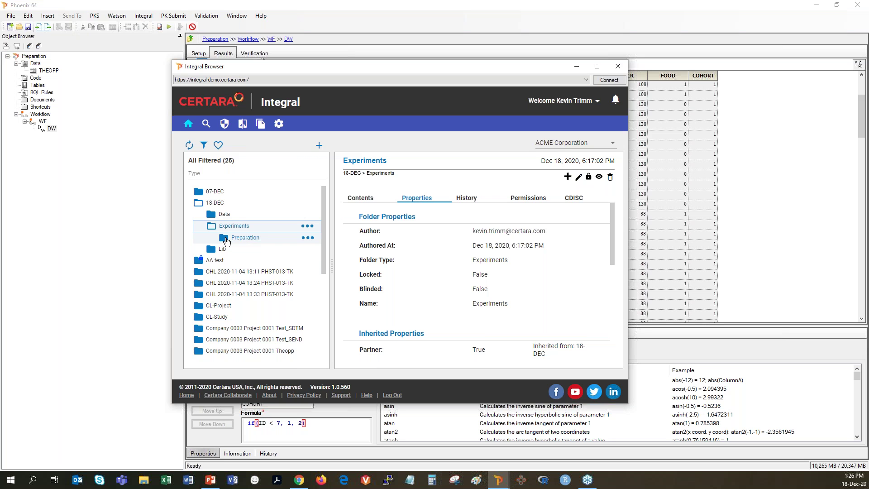
{"action": "left_click", "coordinate": [226, 241]}
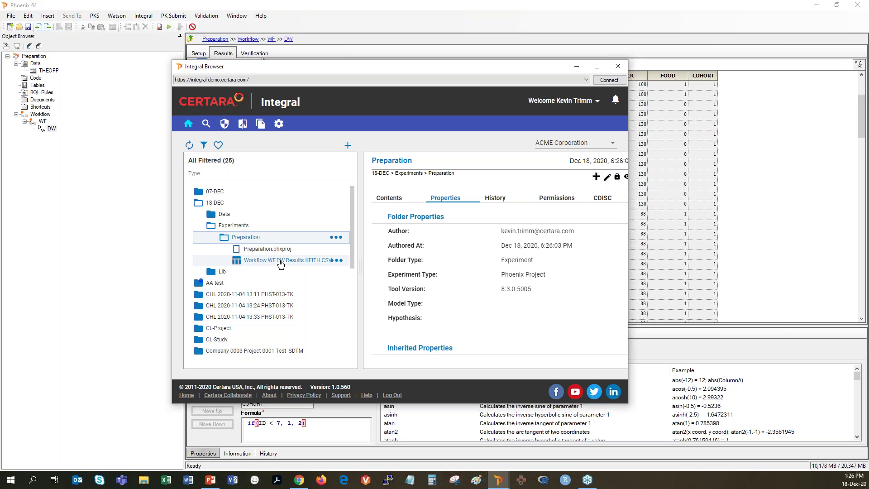
{"action": "left_click", "coordinate": [262, 125]}
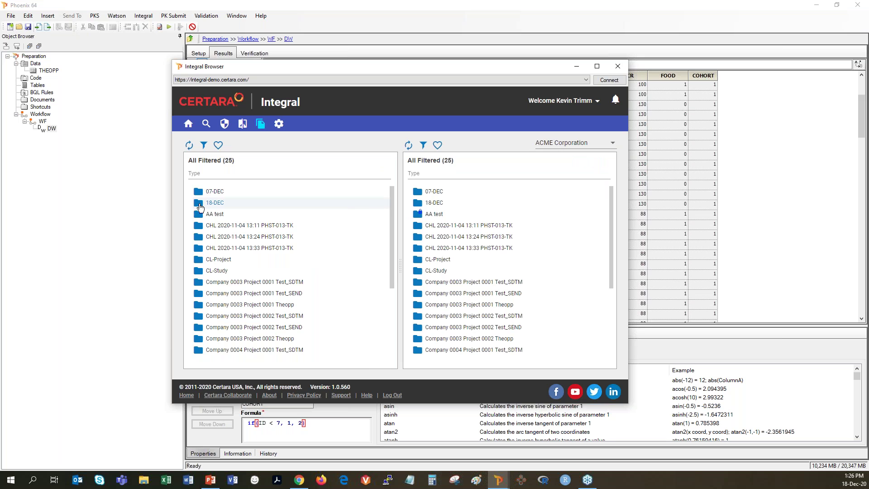
Step: Link the DW results CSV from Preparation into the 18-DEC Data folder
{"action": "left_click", "coordinate": [200, 205]}
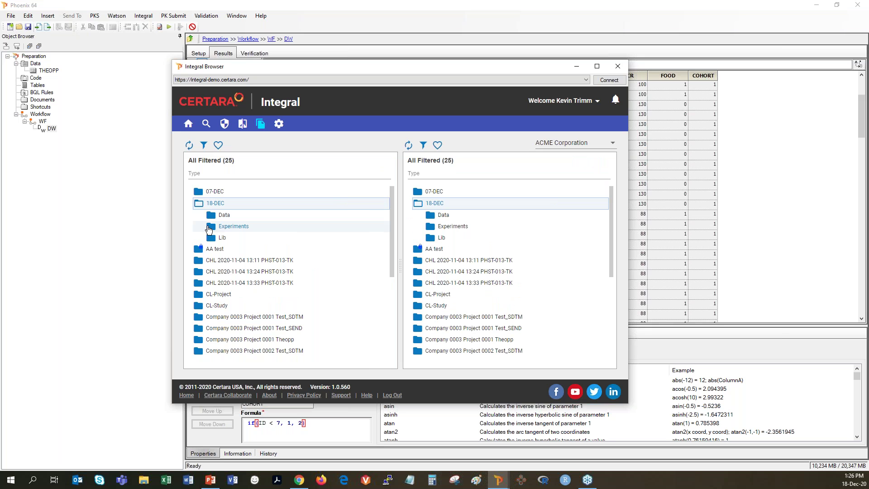
{"action": "left_click", "coordinate": [209, 227]}
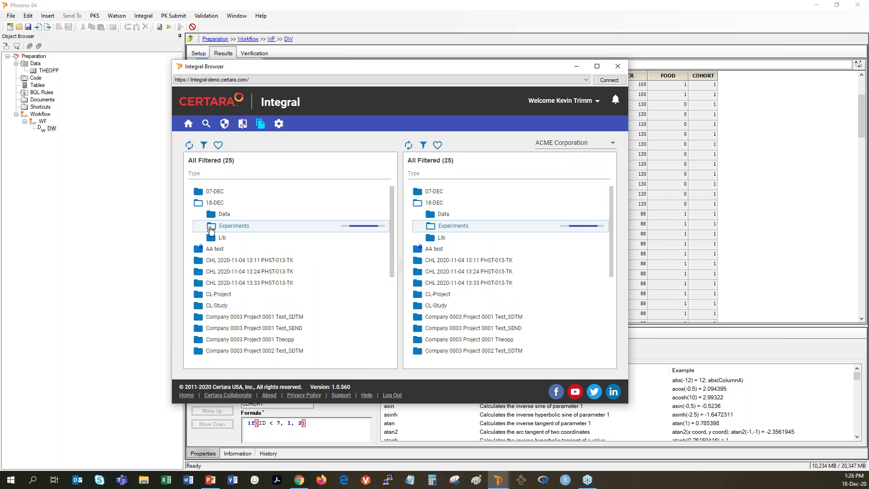
{"action": "left_click", "coordinate": [225, 240]}
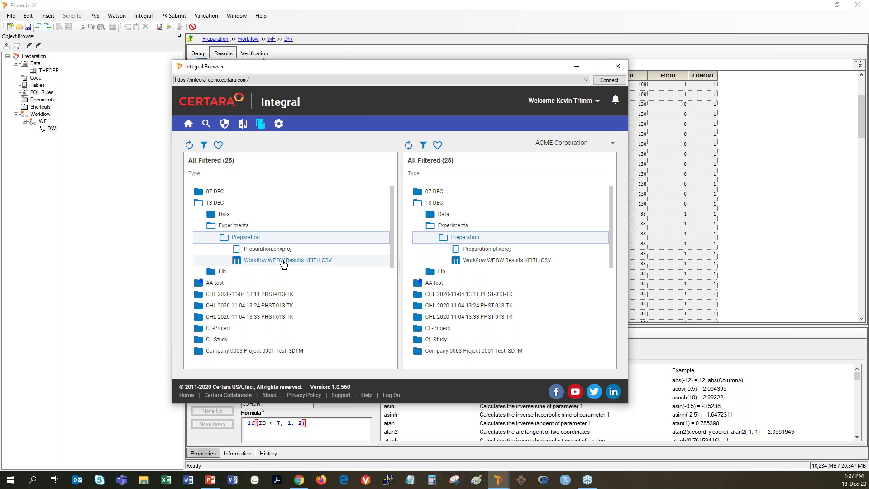
{"action": "left_click_drag", "start_coordinate": [325, 260], "coordinate": [489, 215]}
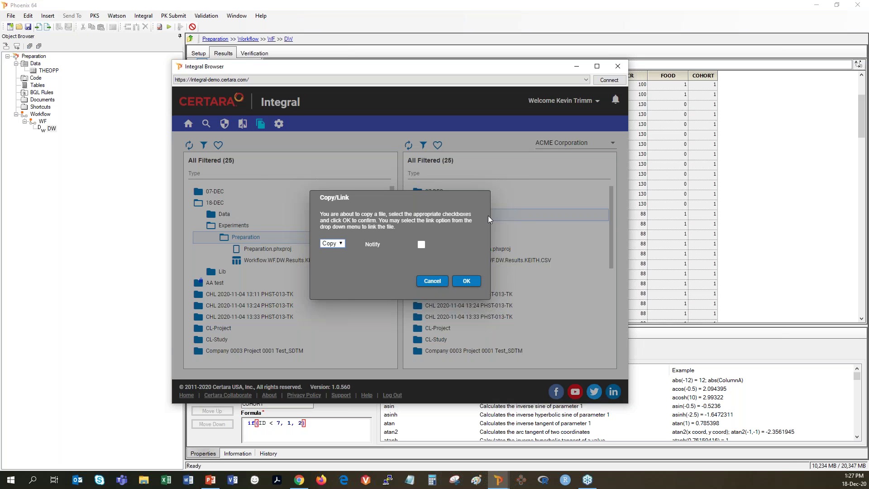
{"action": "key", "text": "Down"}
{"action": "left_click", "coordinate": [468, 281]}
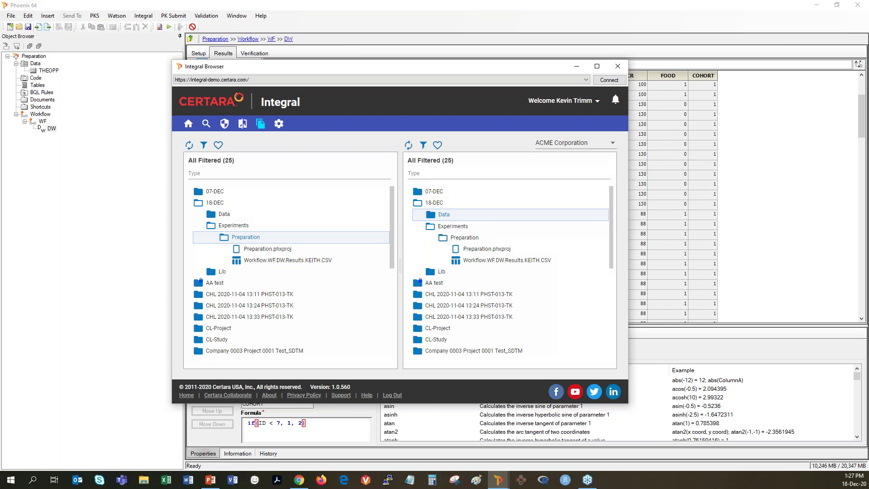
Step: Sign the link with the reason 'for nonmem analy' and the password, then dismiss the success message
{"action": "type", "text": "for nonmen"}
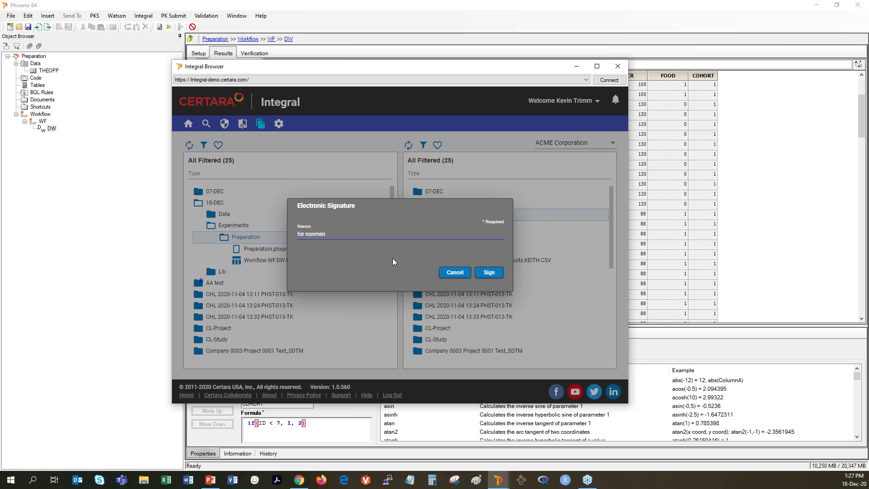
{"action": "key", "text": "BackSpace"}
{"action": "type", "text": "m analysis"}
{"action": "left_click", "coordinate": [495, 273]}
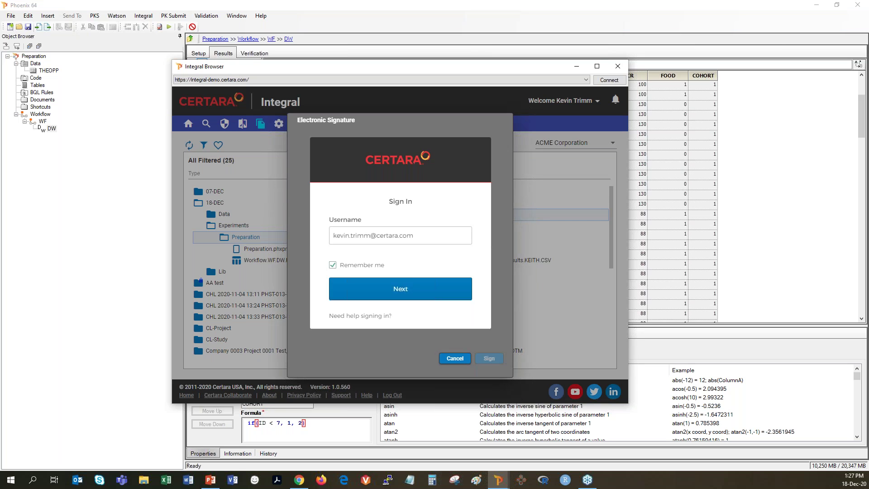
{"action": "left_click", "coordinate": [429, 291]}
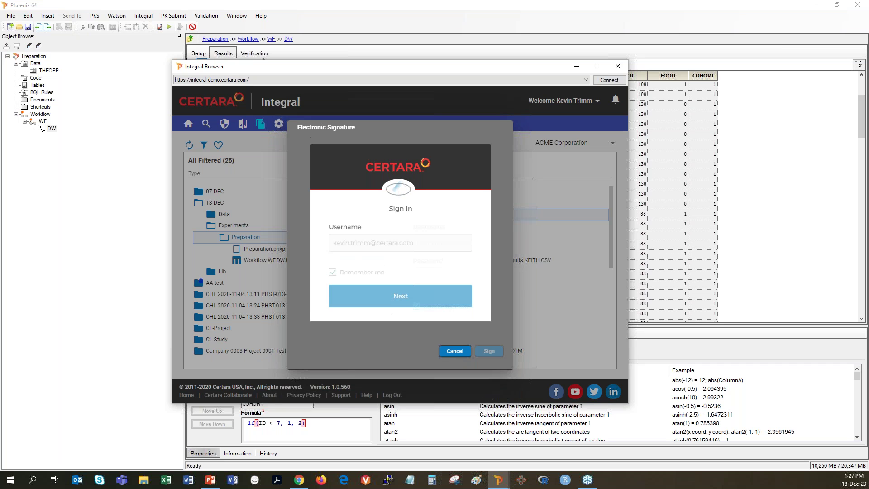
{"action": "type", "text": "*********"}
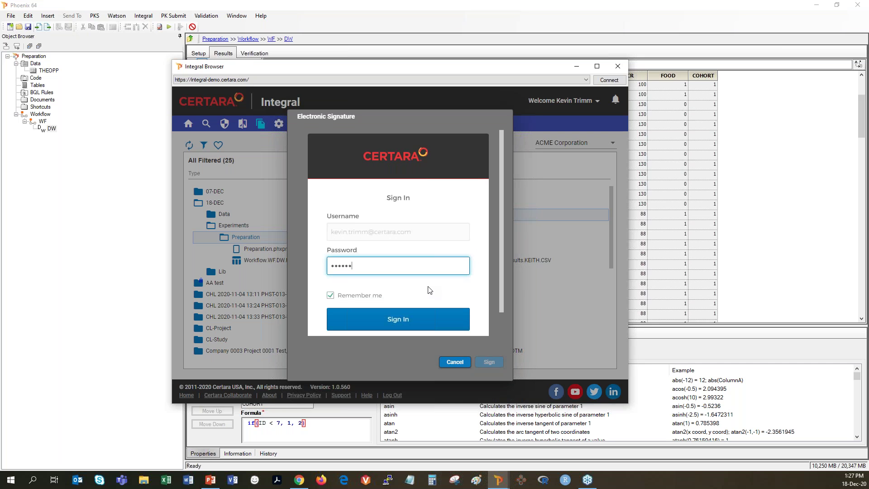
{"action": "key", "text": "Return"}
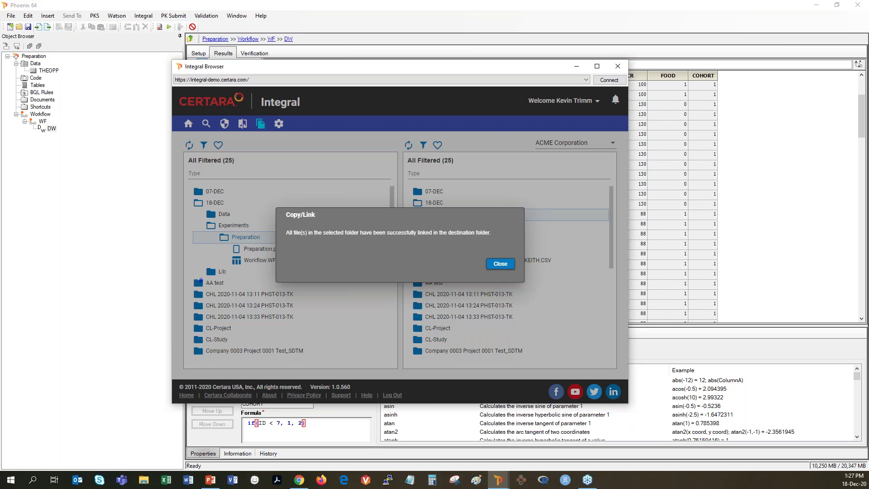
{"action": "key", "text": "Return"}
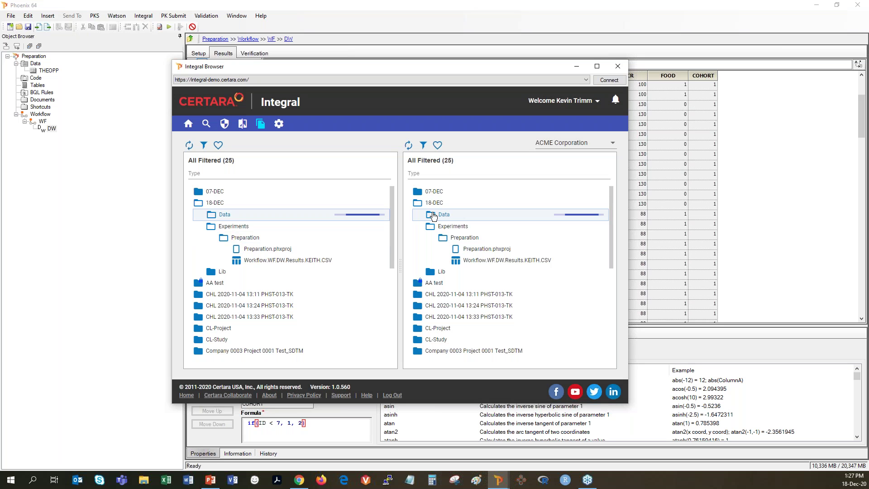
Step: Check the linked CSV in the Data folder and return to the Integral home view
{"action": "mouse_move", "coordinate": [446, 243]}
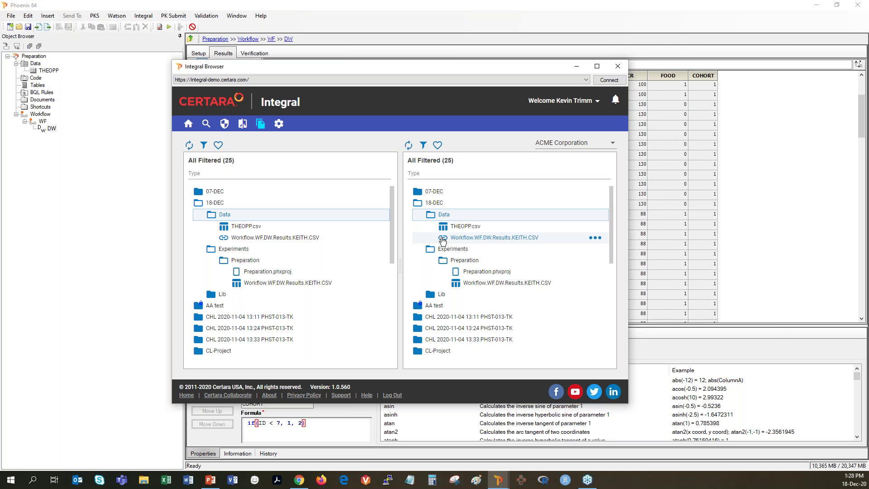
{"action": "left_click", "coordinate": [188, 125]}
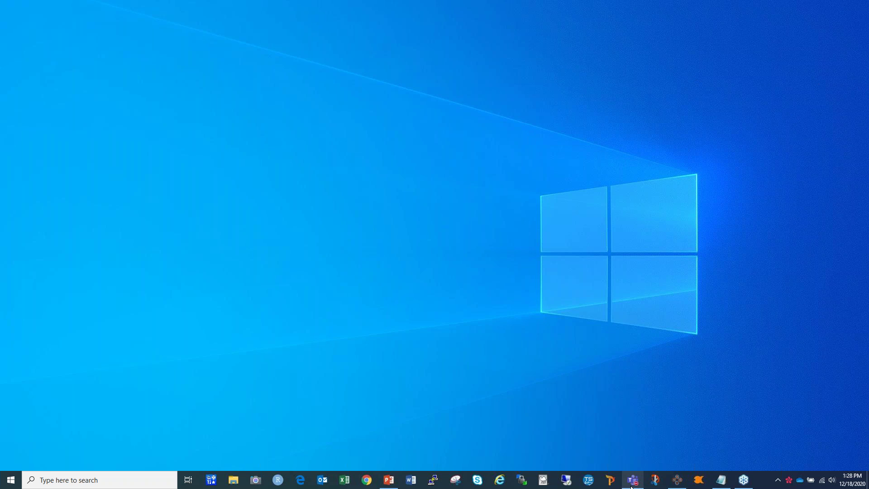
Step: Open the desktop Integral app, enlarge its window, and expand 18-DEC > Experiments
{"action": "left_click", "coordinate": [677, 480]}
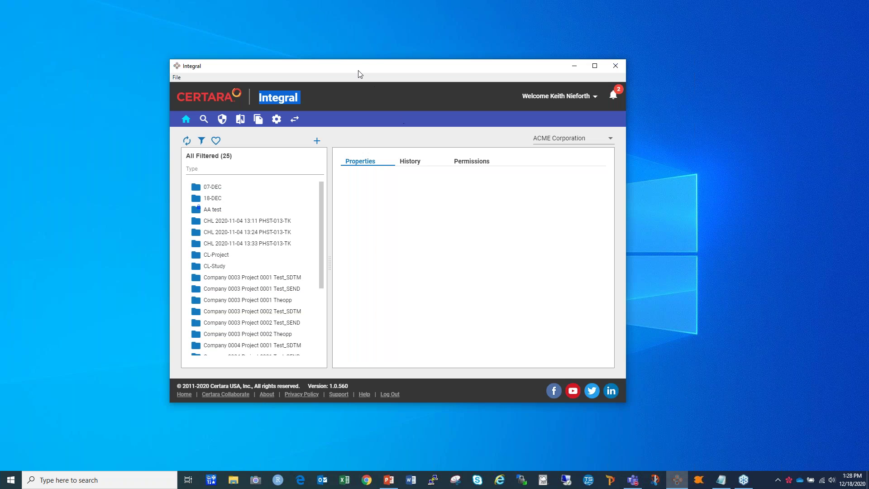
{"action": "left_click_drag", "start_coordinate": [353, 69], "coordinate": [224, 21]}
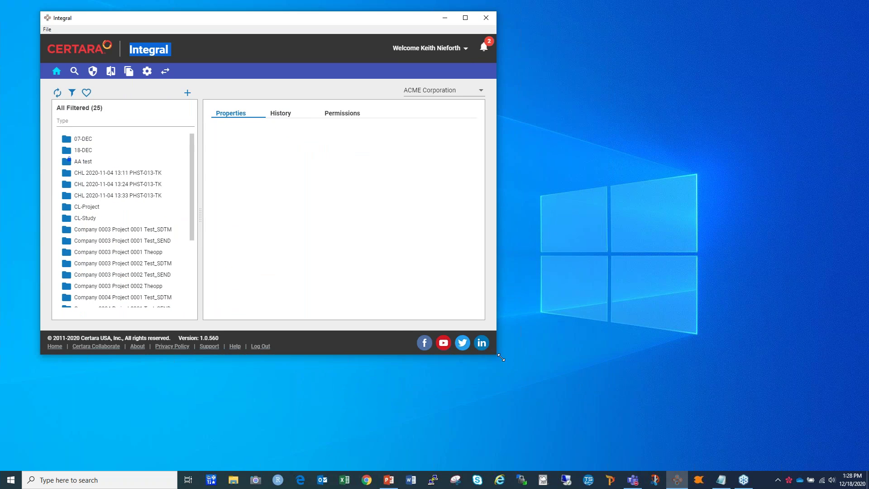
{"action": "left_click_drag", "start_coordinate": [498, 356], "coordinate": [834, 447]}
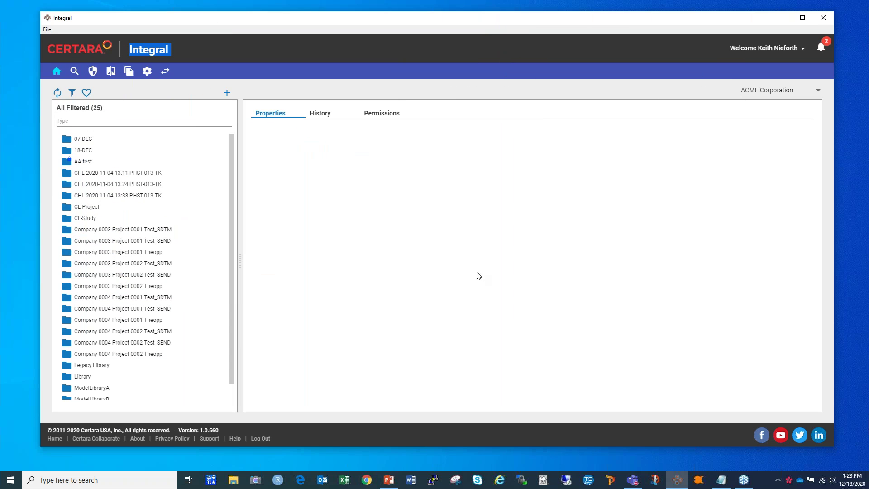
{"action": "left_click", "coordinate": [85, 150]}
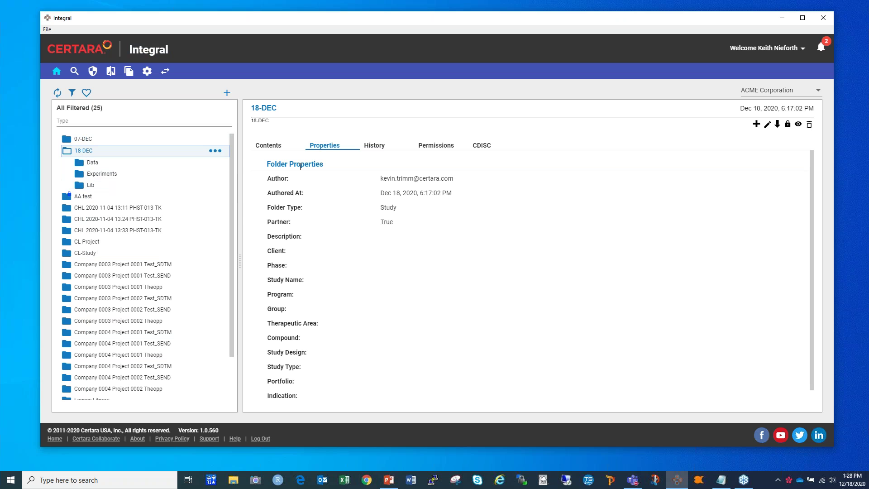
{"action": "left_click", "coordinate": [112, 177]}
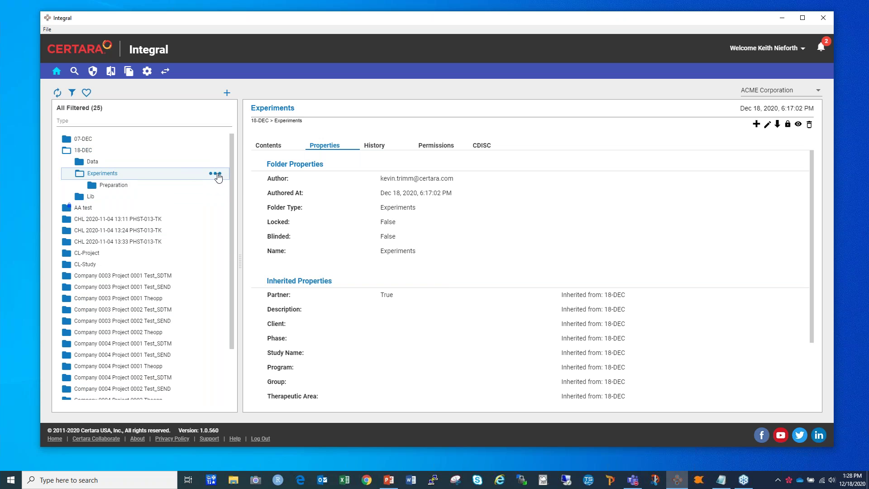
{"action": "left_click", "coordinate": [215, 173]}
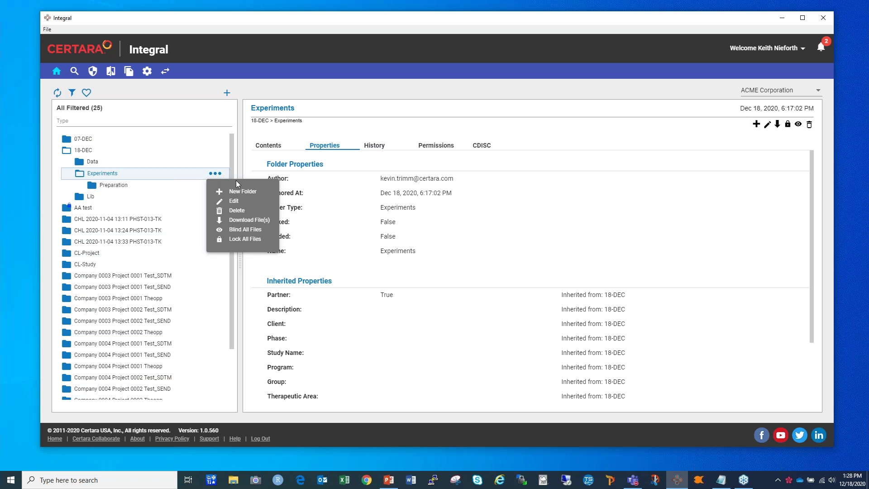
Step: Add a NONMEM-type experiment folder under 18-DEC Experiments, then bring up the synchronization view
{"action": "left_click", "coordinate": [240, 191]}
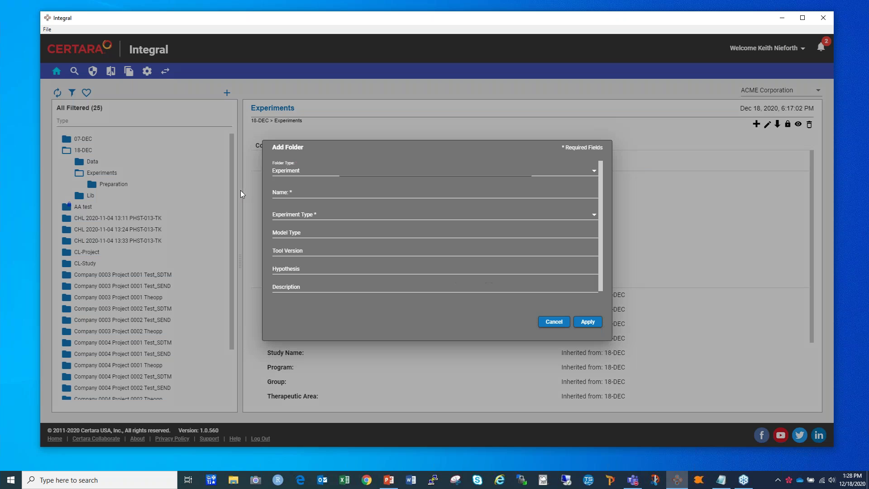
{"action": "left_click", "coordinate": [331, 192]}
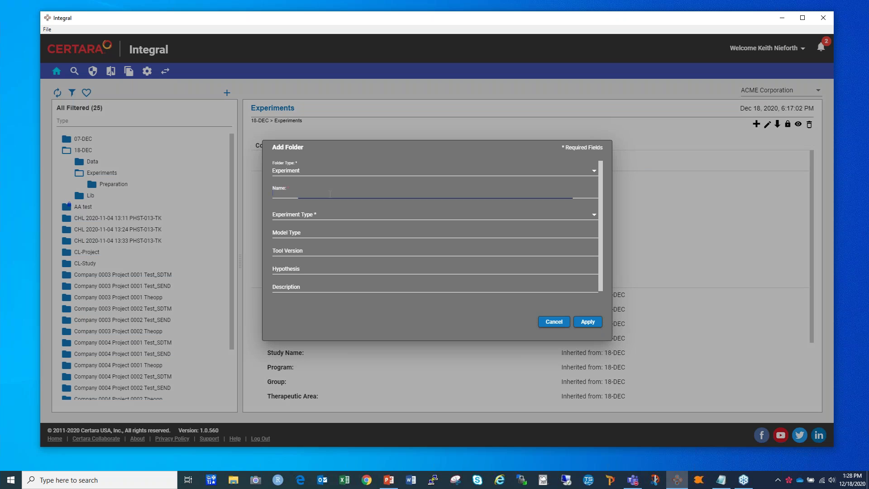
{"action": "type", "text": "NONMEM"}
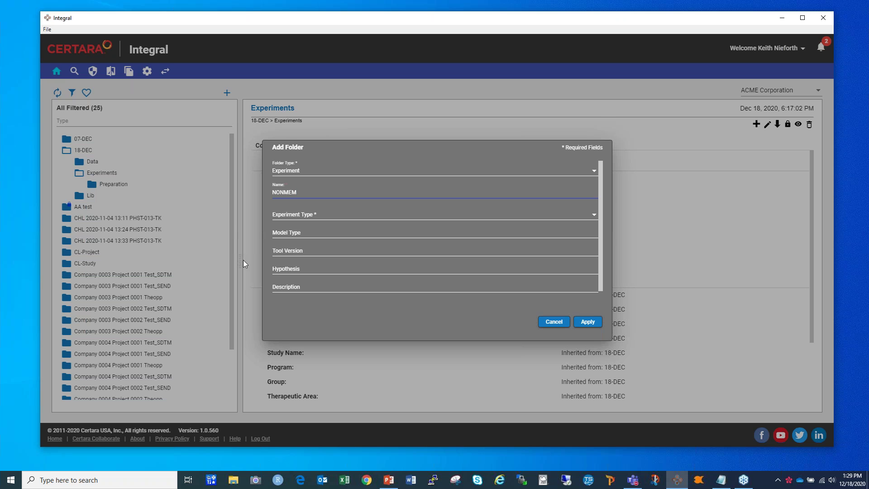
{"action": "left_click", "coordinate": [324, 216]}
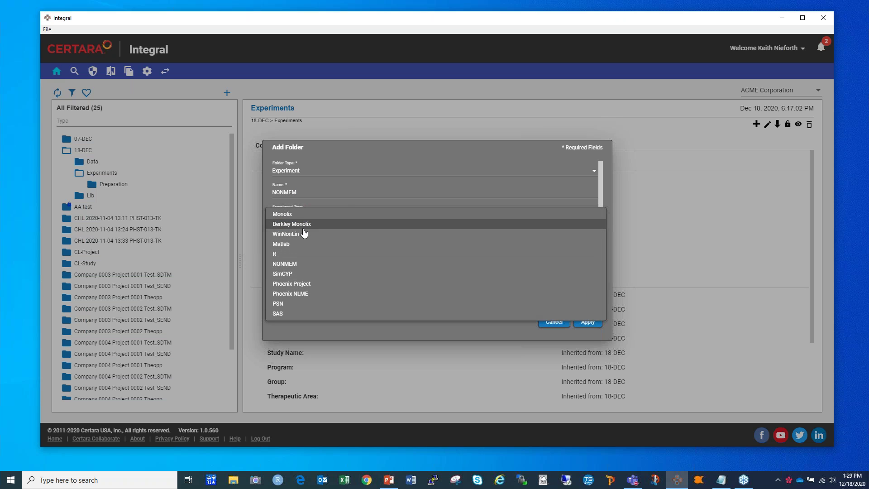
{"action": "left_click", "coordinate": [295, 263]}
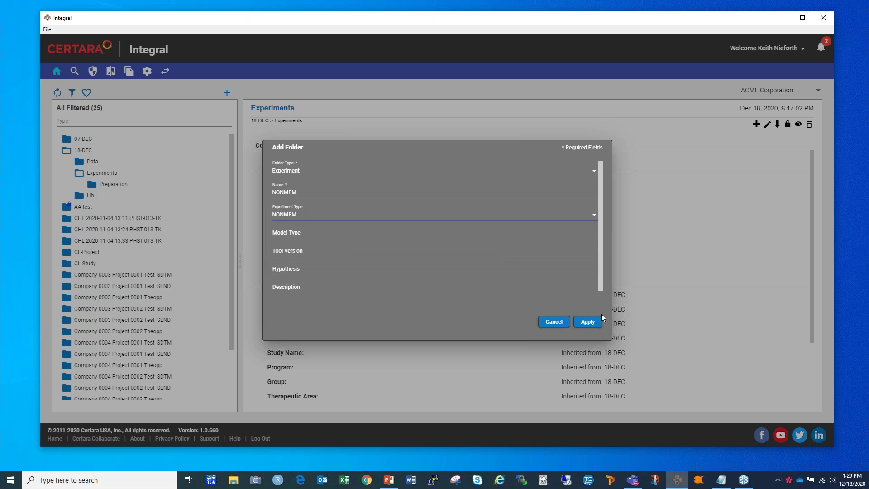
{"action": "left_click", "coordinate": [590, 323]}
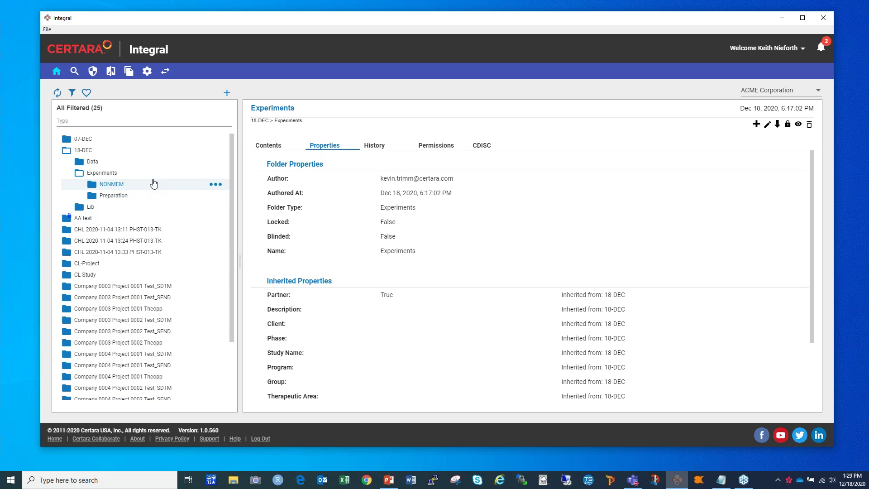
{"action": "left_click", "coordinate": [166, 73]}
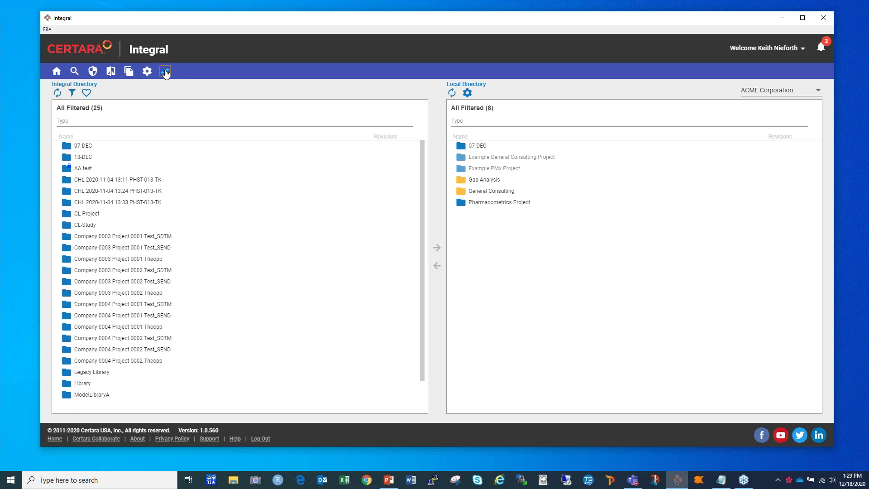
Step: Sync the 18-DEC project to the local directory, then browse File Explorer into the C: drive
{"action": "left_click", "coordinate": [124, 158]}
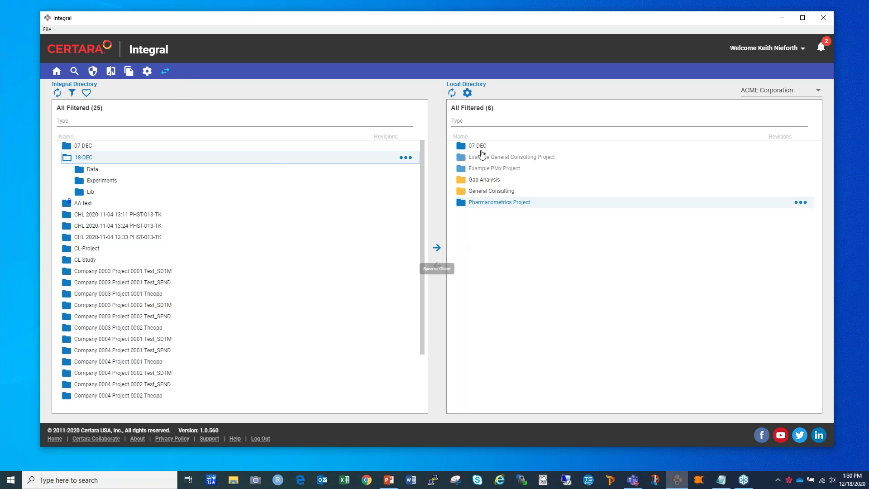
{"action": "left_click", "coordinate": [467, 93]}
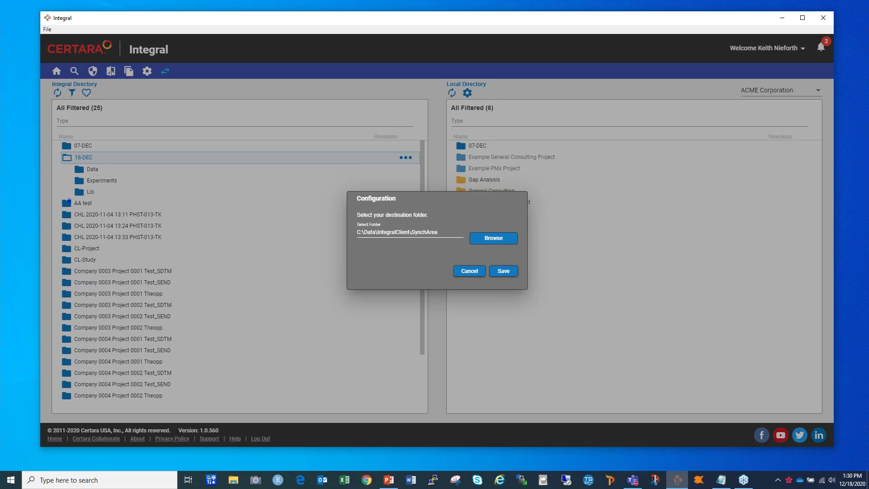
{"action": "left_click", "coordinate": [480, 272]}
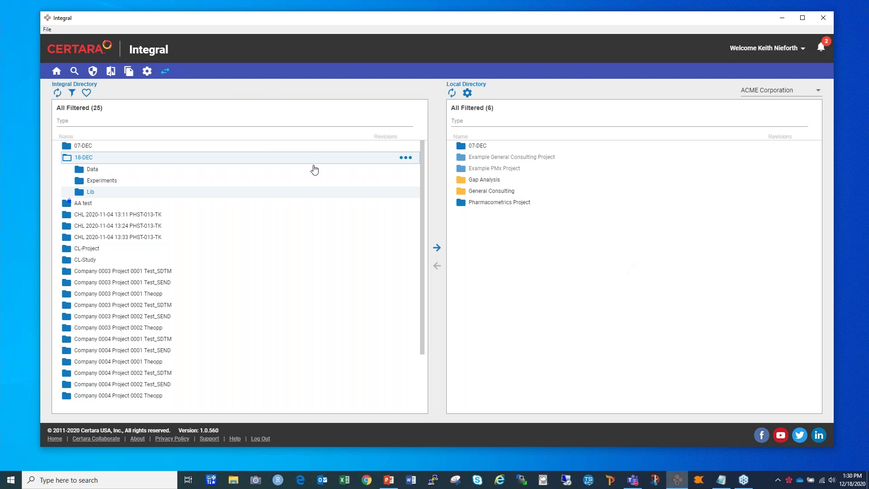
{"action": "left_click", "coordinate": [437, 249]}
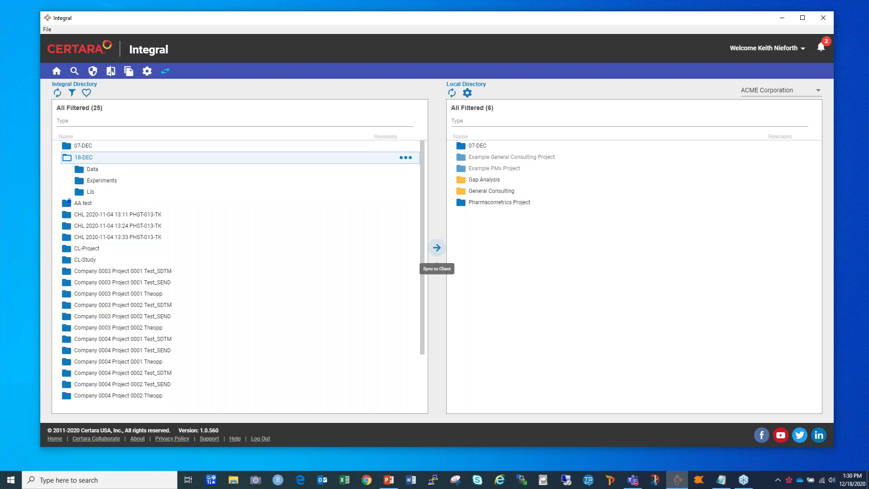
{"action": "left_click", "coordinate": [502, 274]}
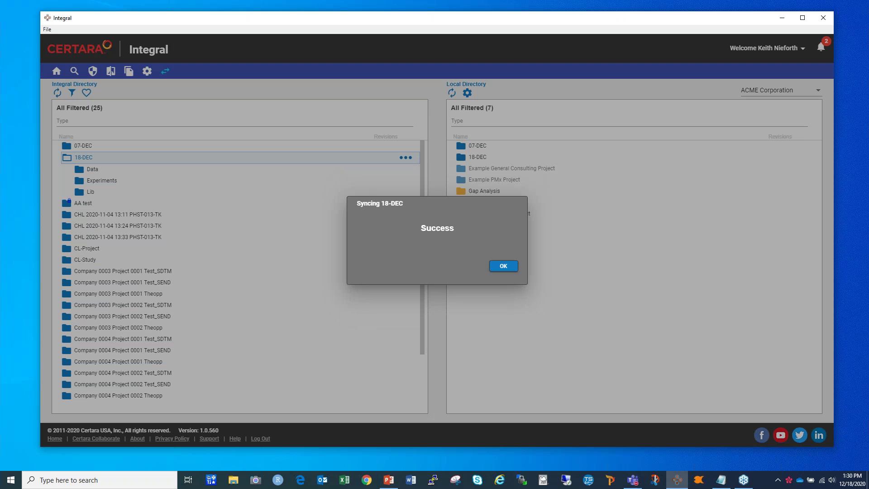
{"action": "left_click", "coordinate": [504, 266]}
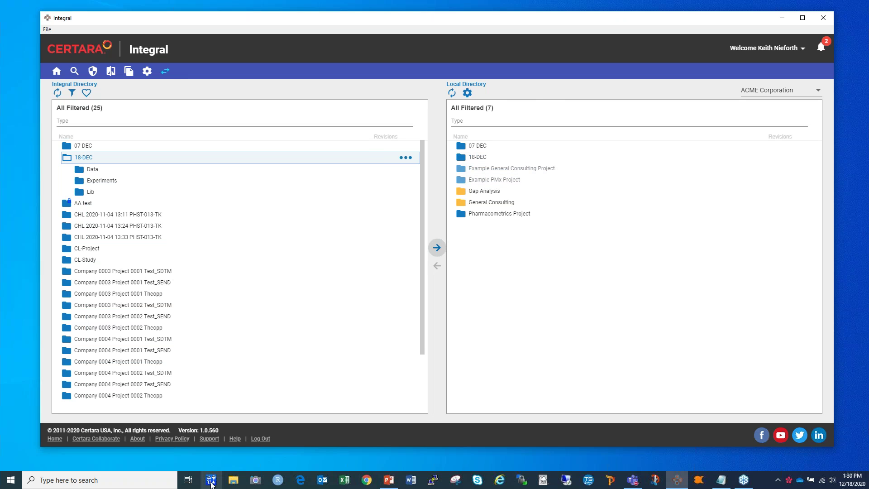
{"action": "left_click", "coordinate": [232, 481]}
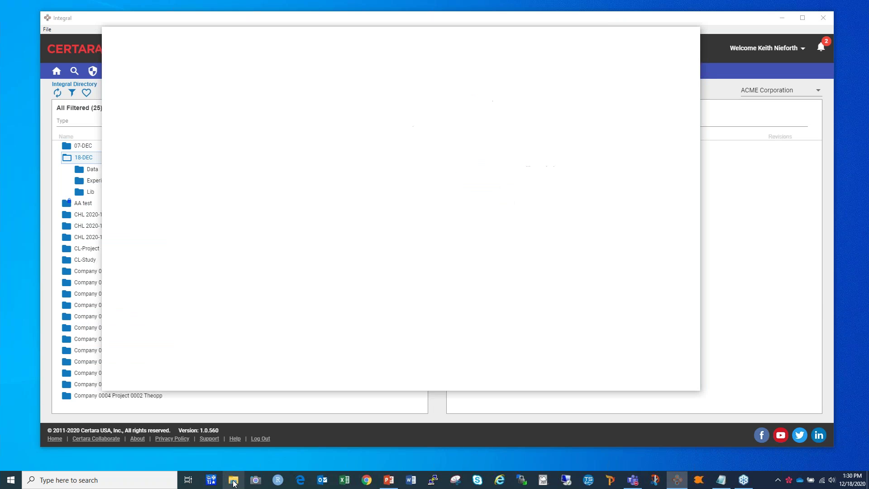
{"action": "double_click", "coordinate": [326, 225]}
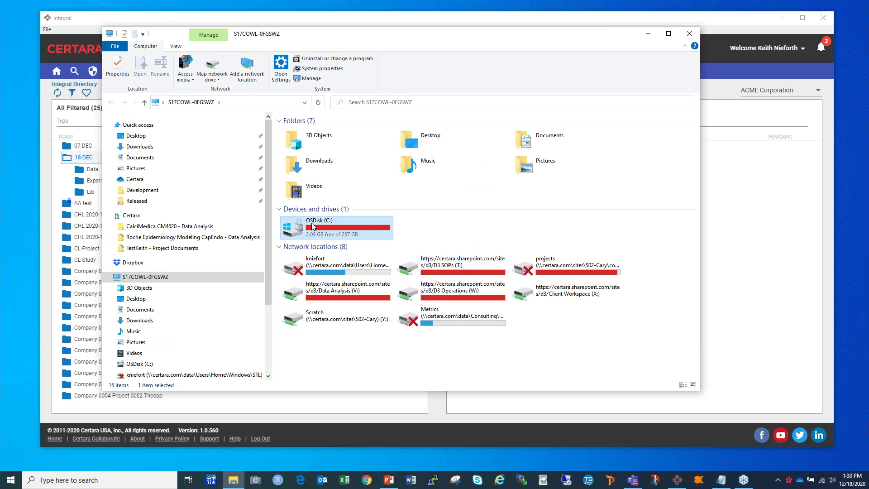
Step: Browse to C:\Data\IntegralClient\SynchArea\18-DEC\Experiments\NONMEM in File Explorer
{"action": "double_click", "coordinate": [299, 170]}
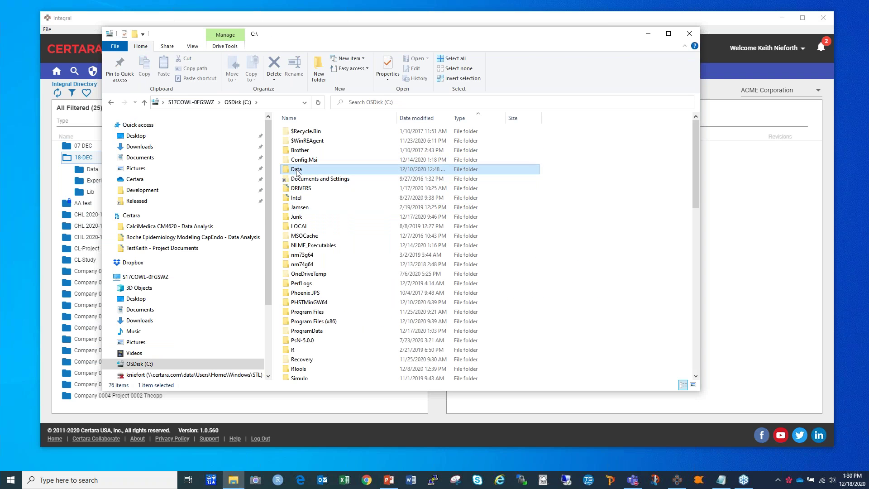
{"action": "double_click", "coordinate": [311, 220]}
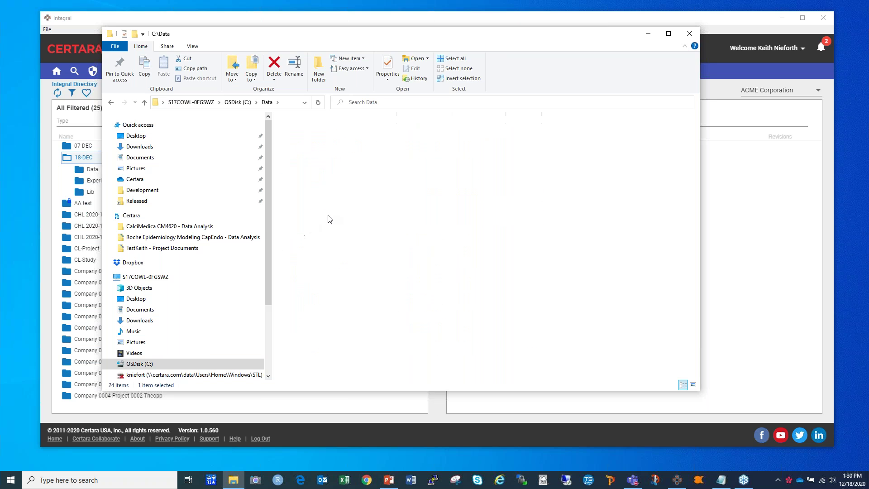
{"action": "double_click", "coordinate": [300, 131]}
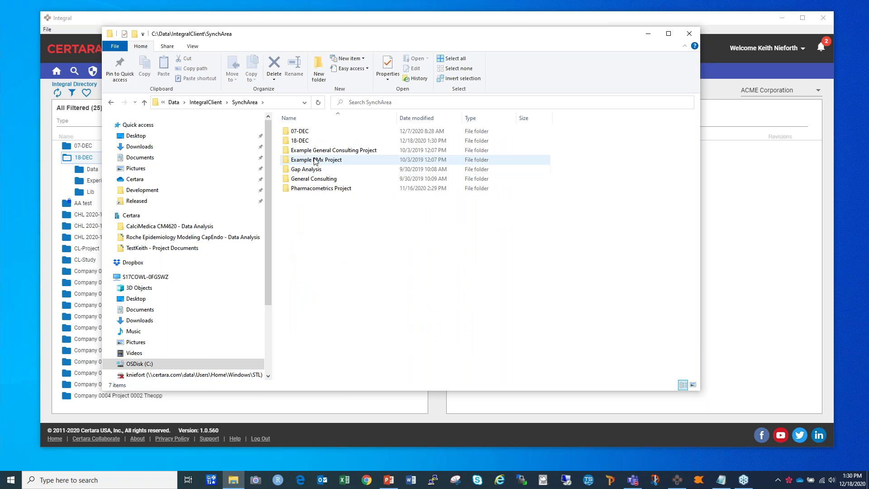
{"action": "double_click", "coordinate": [301, 141]}
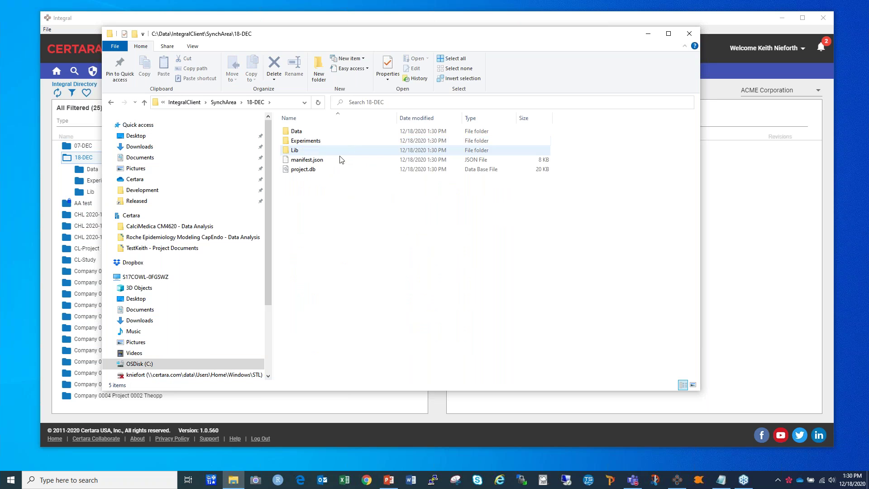
{"action": "double_click", "coordinate": [320, 141]}
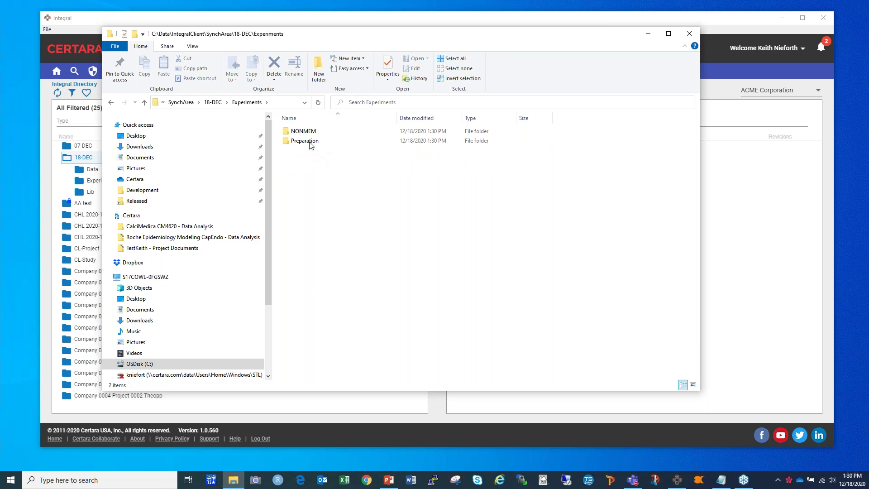
{"action": "double_click", "coordinate": [307, 131]}
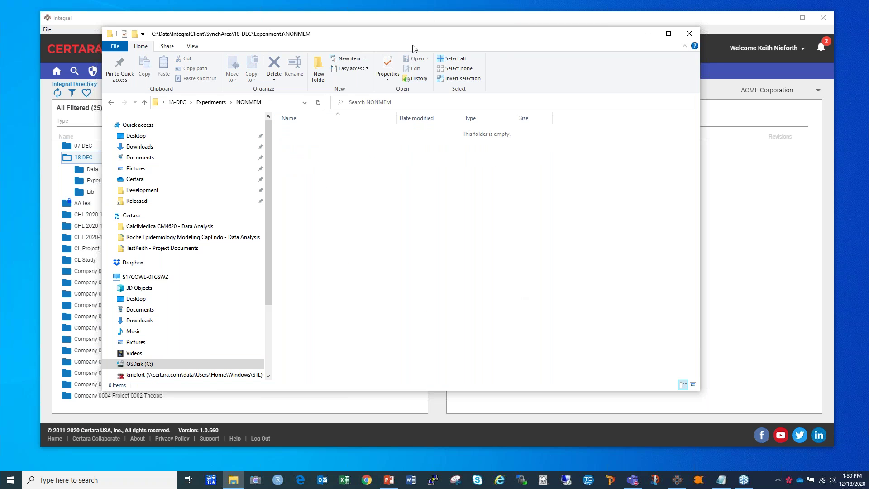
{"action": "left_click_drag", "start_coordinate": [414, 41], "coordinate": [463, 64]}
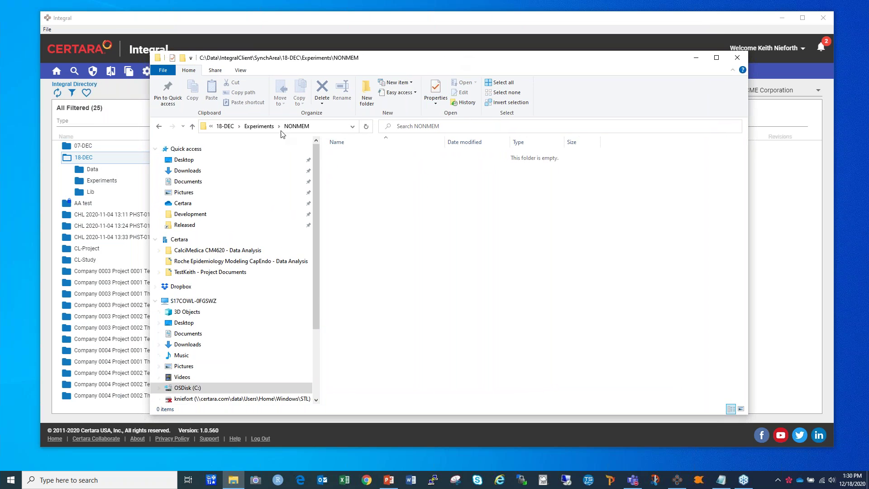
Step: Check the files in 18-DEC's Data folder, then return to Experiments\NONMEM
{"action": "left_click", "coordinate": [225, 127]}
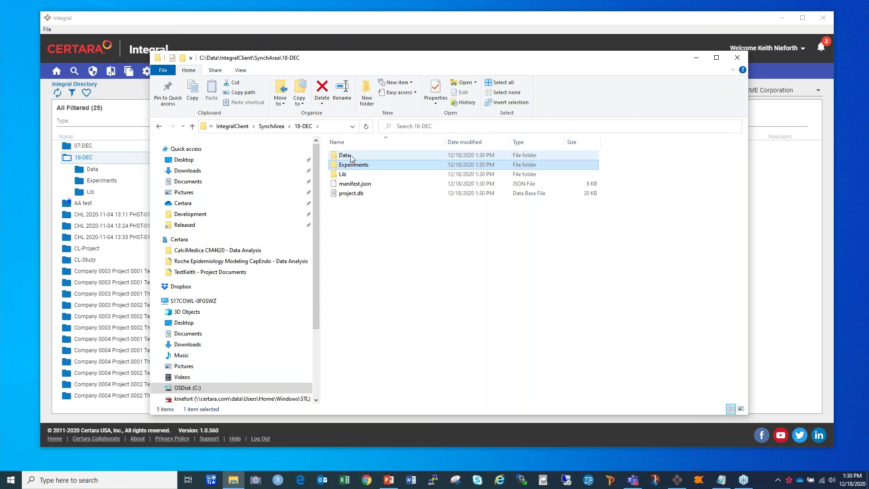
{"action": "left_click", "coordinate": [350, 156]}
{"action": "double_click", "coordinate": [350, 155]}
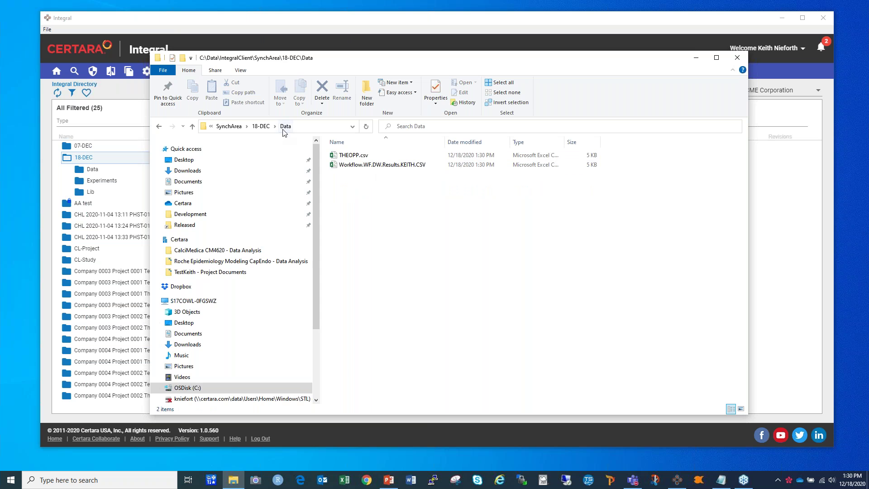
{"action": "left_click", "coordinate": [266, 130]}
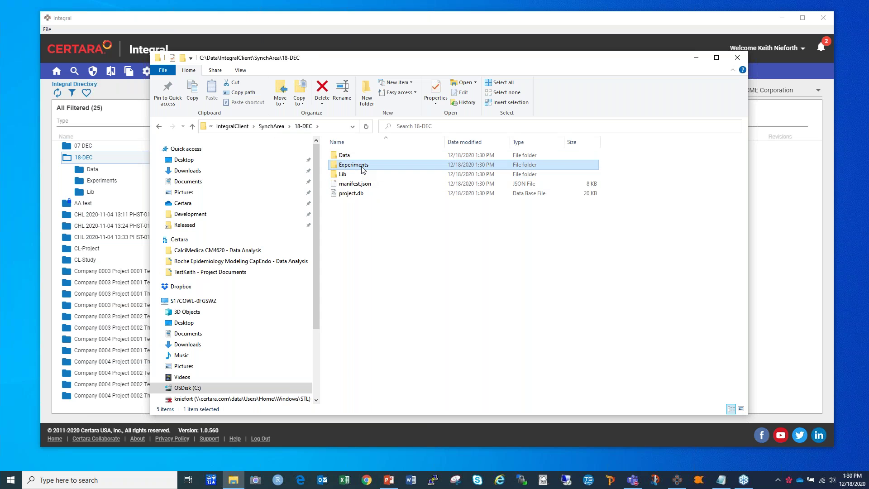
{"action": "double_click", "coordinate": [362, 166]}
{"action": "double_click", "coordinate": [351, 155]}
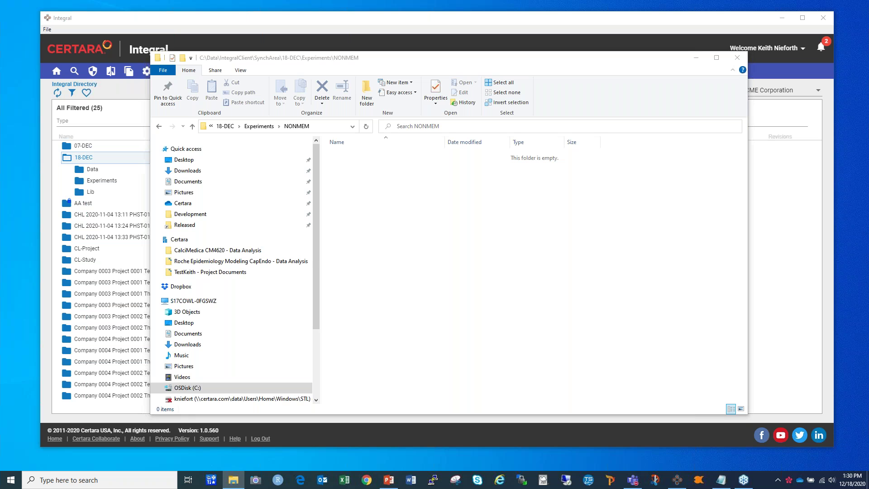
Step: Copy Data_Prep.R and run1.mod into the NONMEM folder and open Data_Prep.R in RStudio
{"action": "left_click_drag", "start_coordinate": [642, 157], "coordinate": [477, 211]}
{"action": "key", "text": "ctrl"}
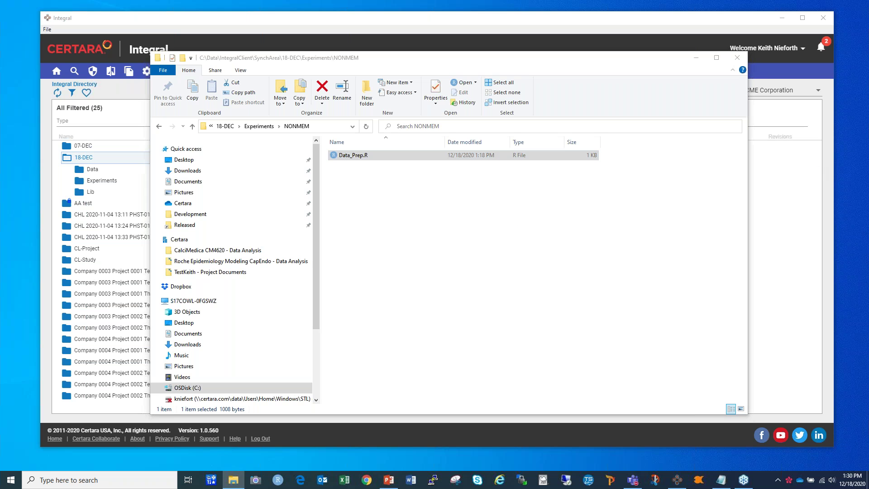
{"action": "left_click_drag", "start_coordinate": [796, 199], "coordinate": [460, 225]}
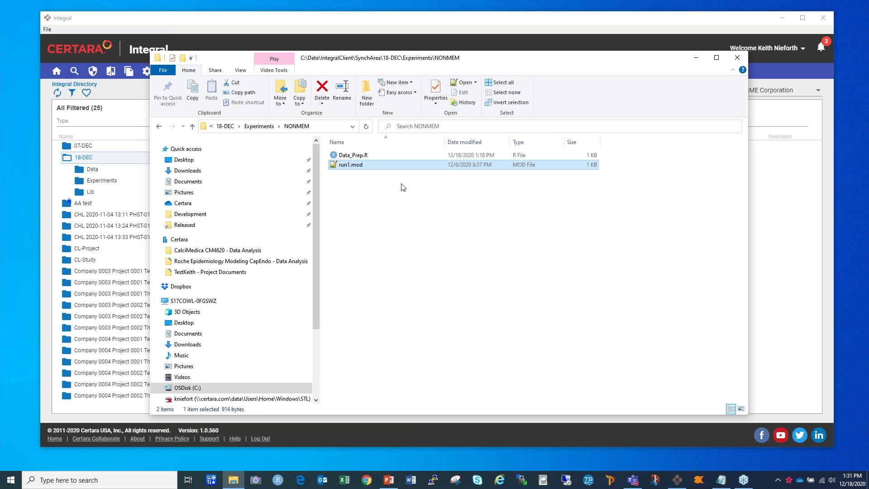
{"action": "left_click", "coordinate": [358, 156]}
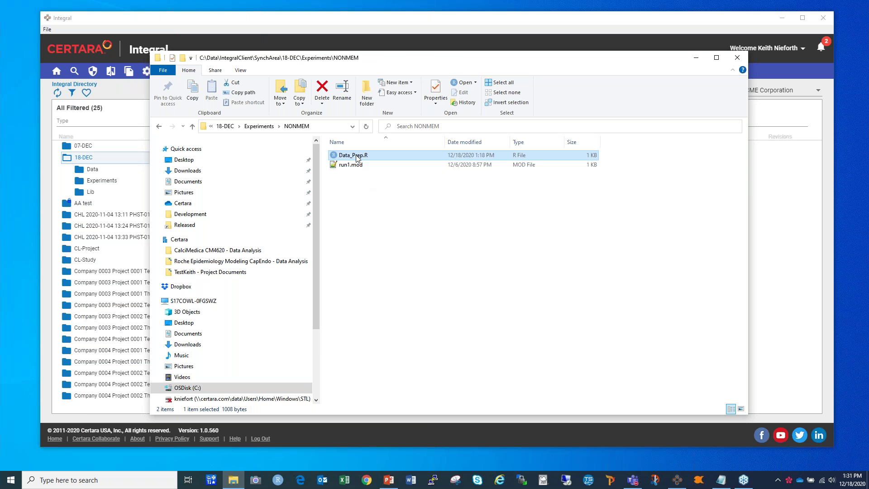
{"action": "double_click", "coordinate": [357, 157]}
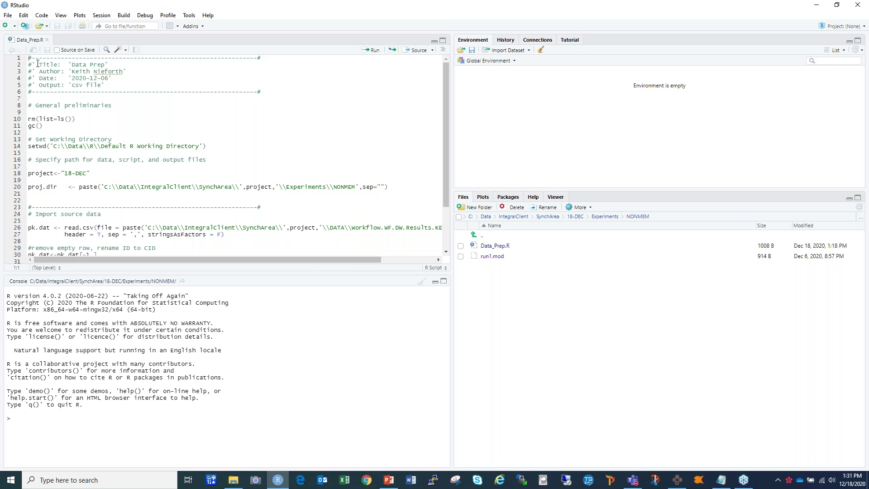
Step: Run all of Data_Prep.R to write pkdat.csv (132 rows, 11 variables), then return to File Explorer
{"action": "left_click_drag", "start_coordinate": [29, 57], "coordinate": [136, 166]}
{"action": "left_click_drag", "start_coordinate": [153, 218], "coordinate": [174, 243]}
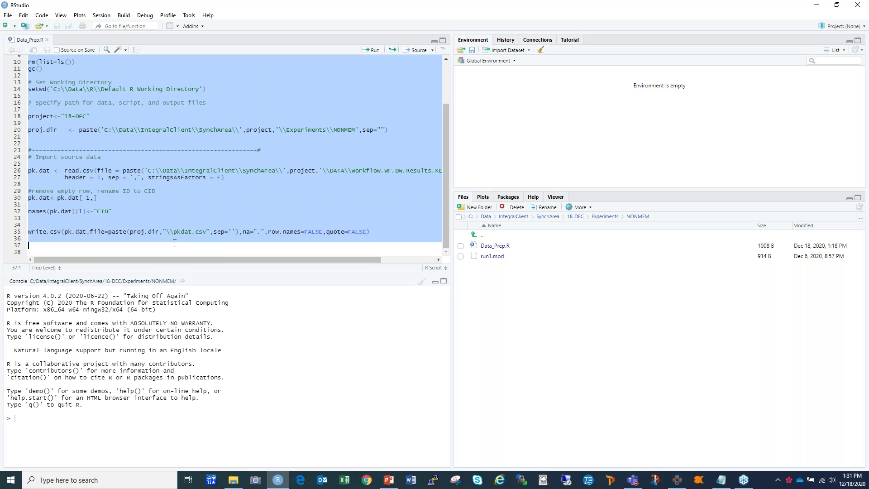
{"action": "left_click", "coordinate": [378, 51]}
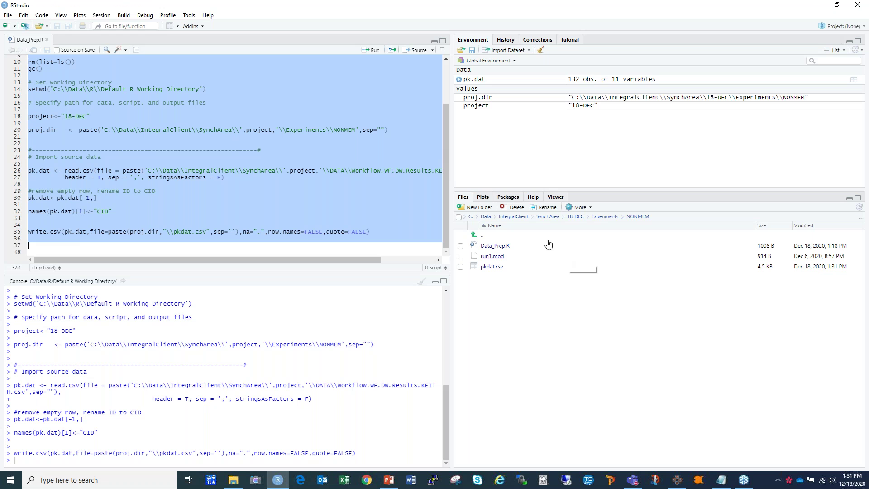
{"action": "left_click", "coordinate": [817, 5]}
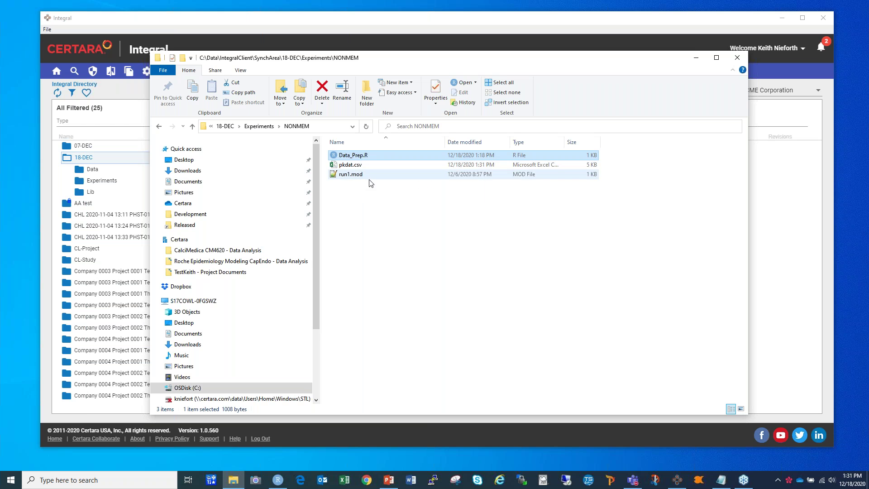
{"action": "left_click", "coordinate": [329, 128]}
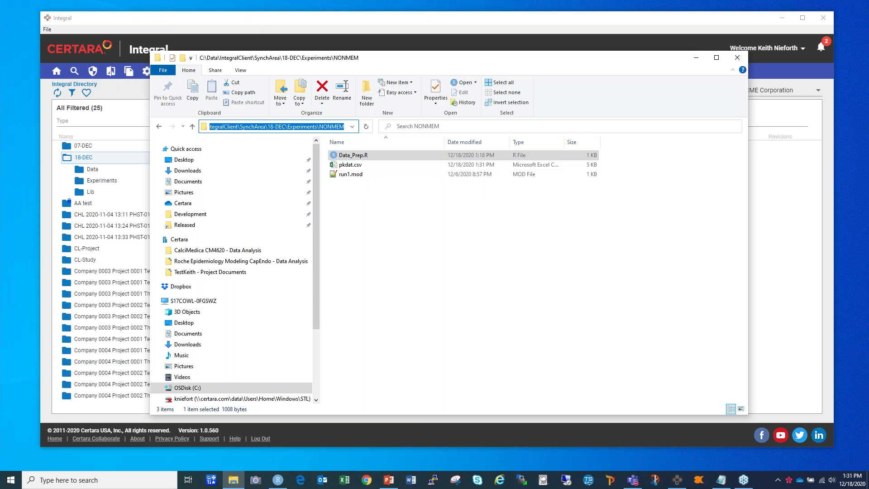
Step: Open a Command Prompt in the NONMEM folder and run nmfe74.bat on run1.mod into run1.lst
{"action": "type", "text": "cmd"}
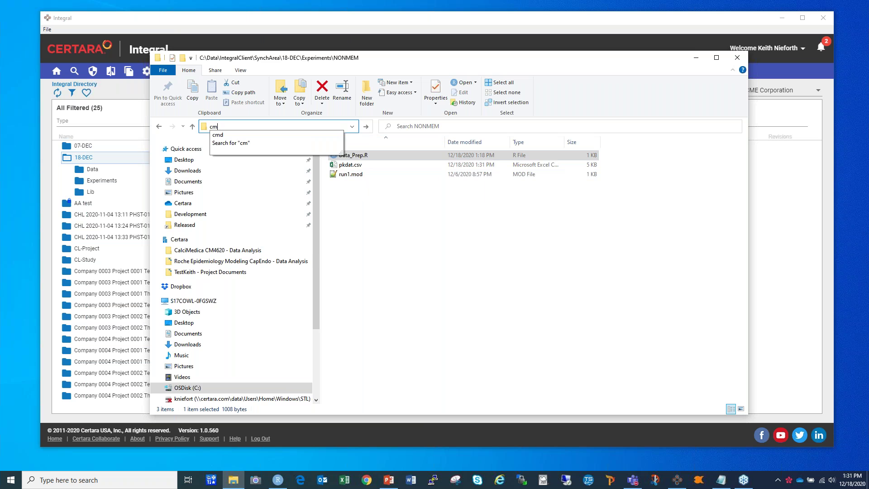
{"action": "key", "text": "Return"}
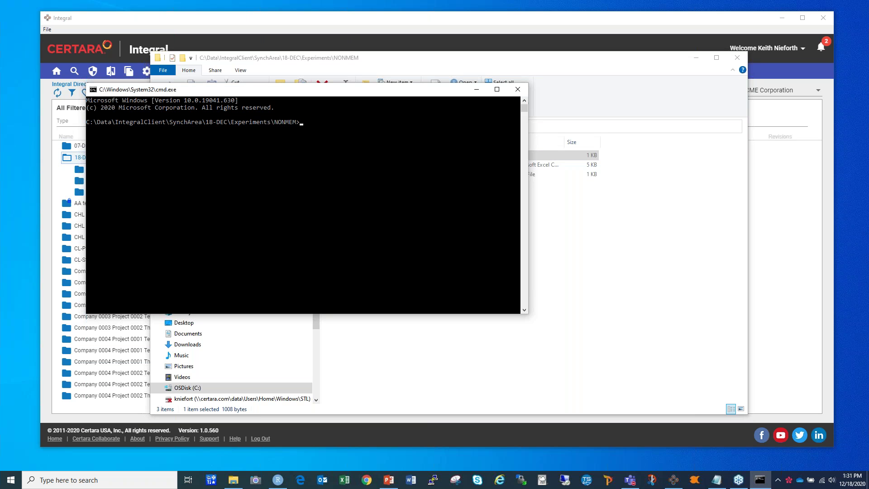
{"action": "left_click_drag", "start_coordinate": [372, 98], "coordinate": [419, 131]}
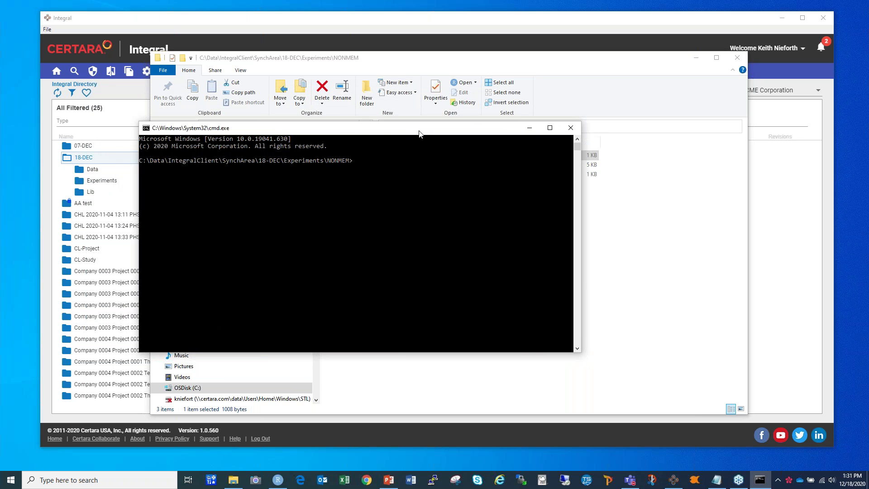
{"action": "left_click_drag", "start_coordinate": [419, 133], "coordinate": [462, 136]}
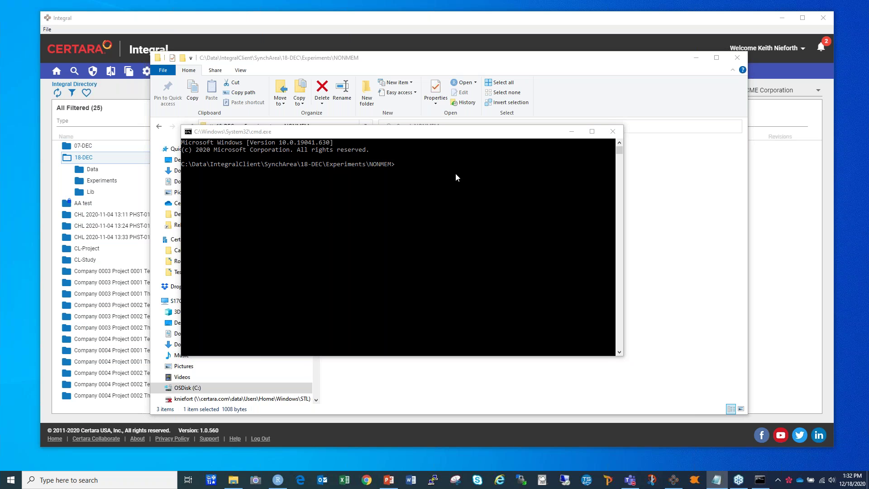
{"action": "left_click", "coordinate": [443, 171]}
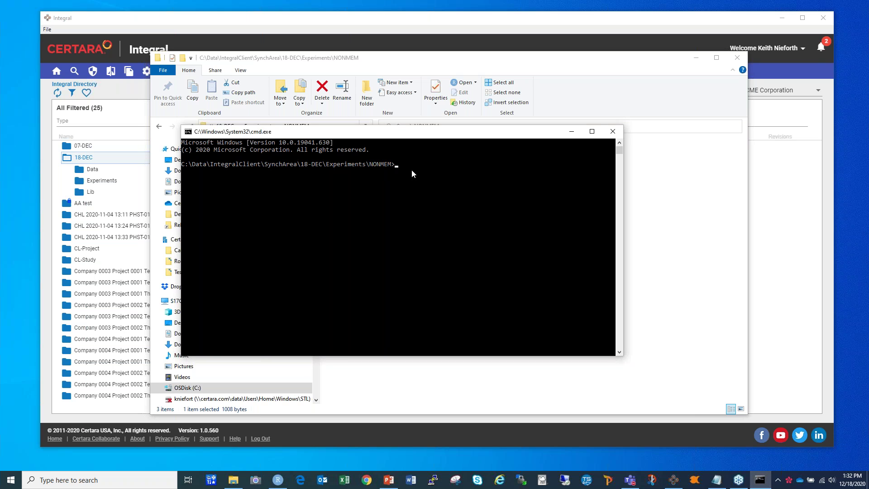
{"action": "type", "text": "CALL \"C:\\nm74g64\\util\\nmfe74.bat\" run1.mod run1.lst"}
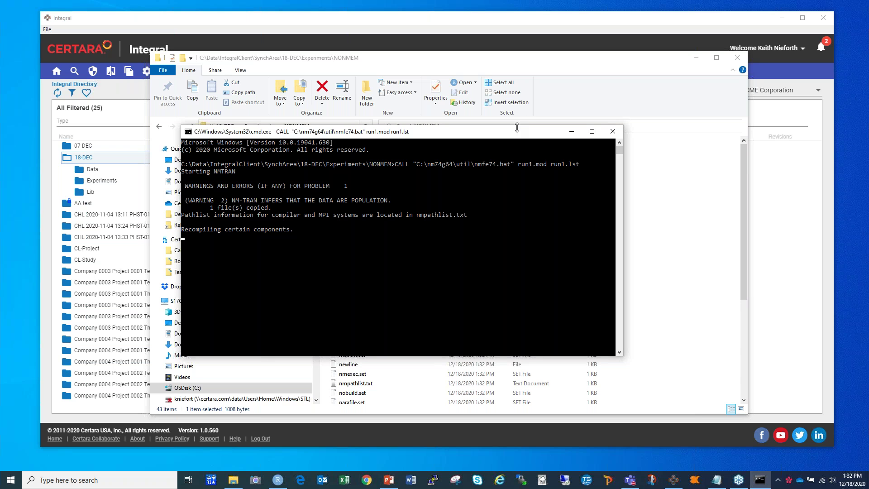
Step: Let the run1.mod NONMEM run finish (objective value 189.088), close the console and minimize File Explorer
{"action": "left_click_drag", "start_coordinate": [516, 131], "coordinate": [743, 135]}
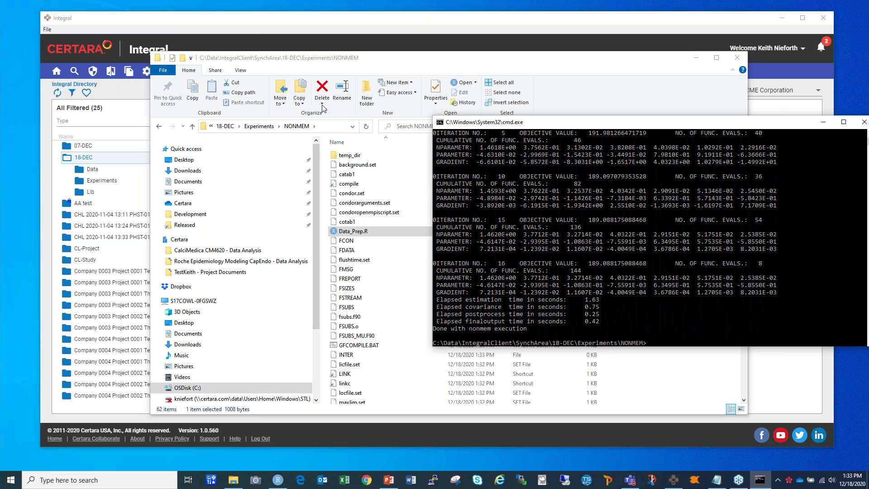
{"action": "left_click_drag", "start_coordinate": [539, 124], "coordinate": [407, 139]}
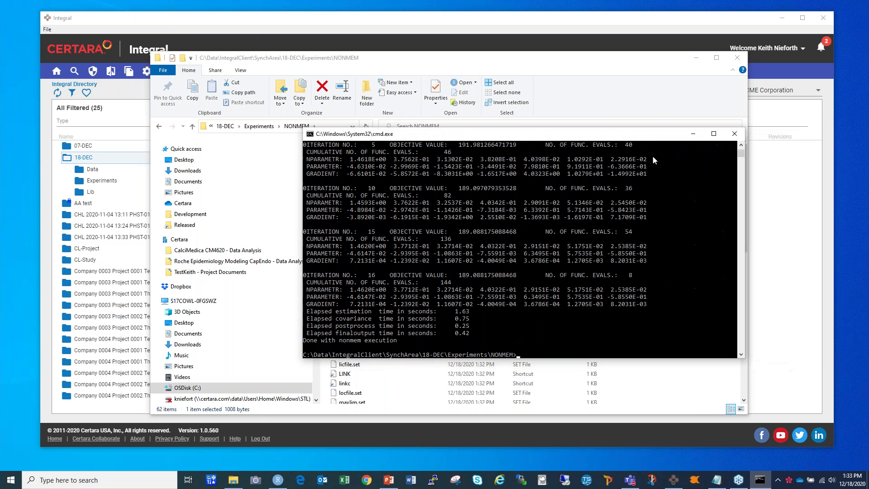
{"action": "left_click", "coordinate": [733, 134]}
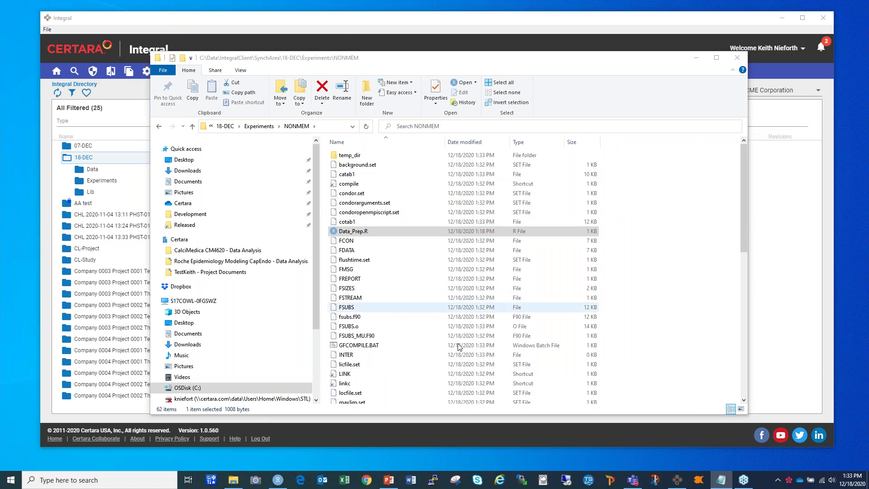
{"action": "scroll", "coordinate": [453, 344], "scroll_direction": "down", "scroll_amount": 5}
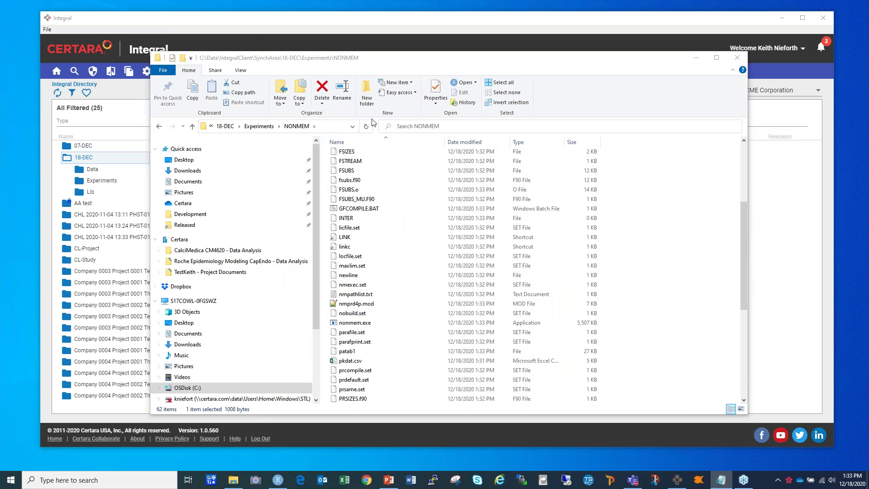
{"action": "left_click", "coordinate": [697, 57]}
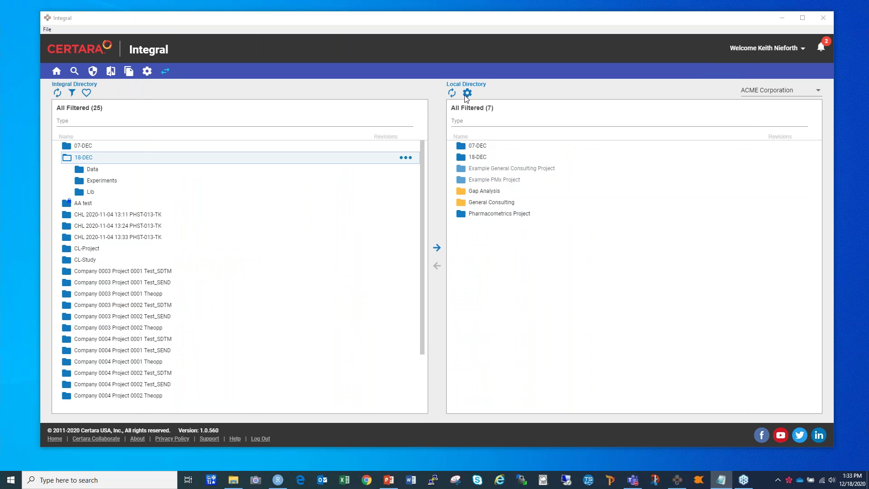
Step: Expand local 18-DEC > Experiments > NONMEM to review its run files and start syncing it to Integral
{"action": "left_click", "coordinate": [502, 157]}
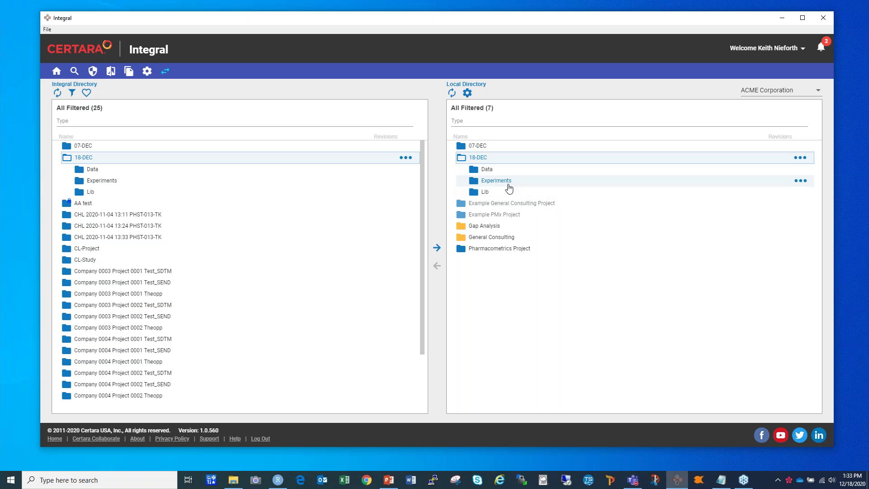
{"action": "left_click", "coordinate": [508, 183]}
{"action": "double_click", "coordinate": [508, 192]}
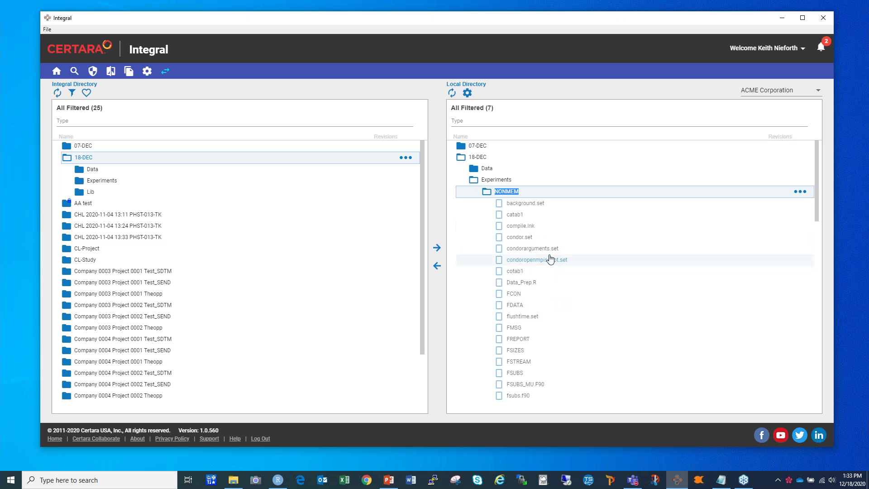
{"action": "left_click", "coordinate": [663, 339]}
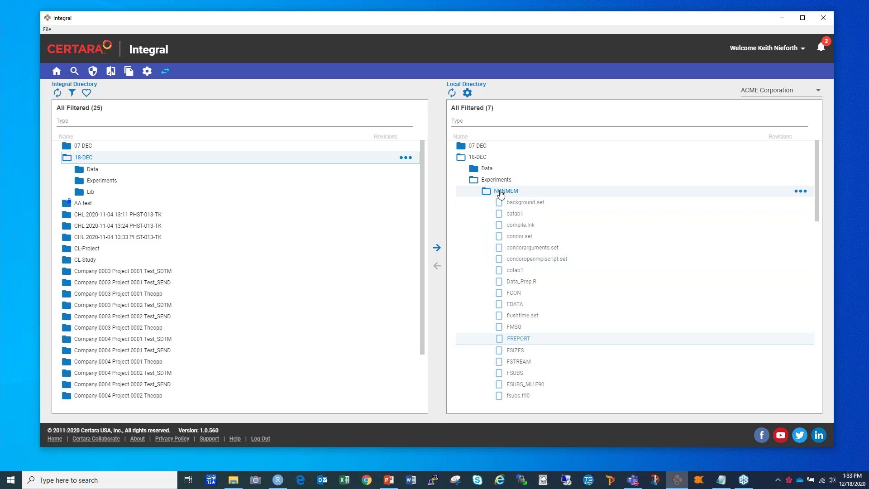
{"action": "left_click", "coordinate": [502, 191]}
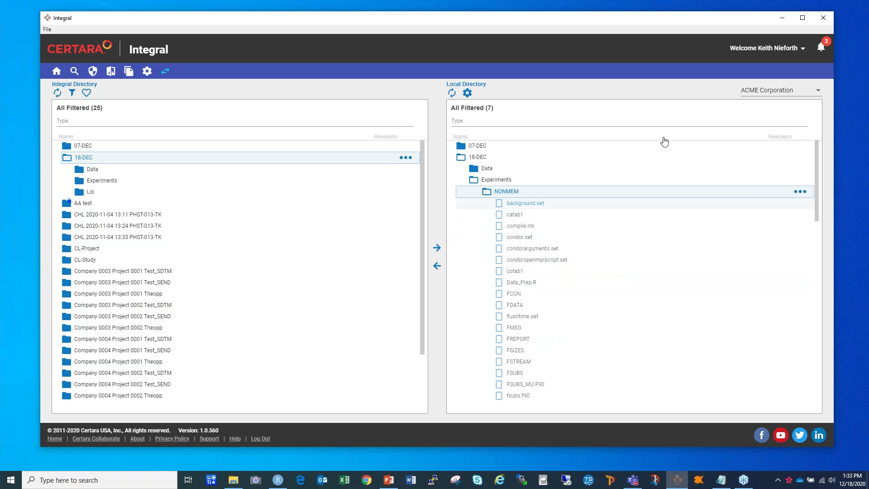
{"action": "left_click", "coordinate": [436, 265]}
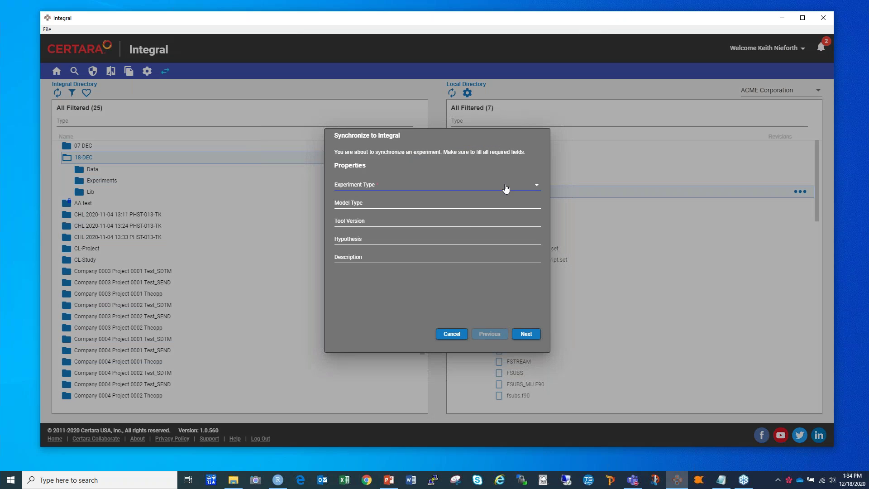
Step: Set the experiment type to NONMEM and mark the Data folder's Workflow results CSV as a dependency
{"action": "left_click", "coordinate": [504, 188]}
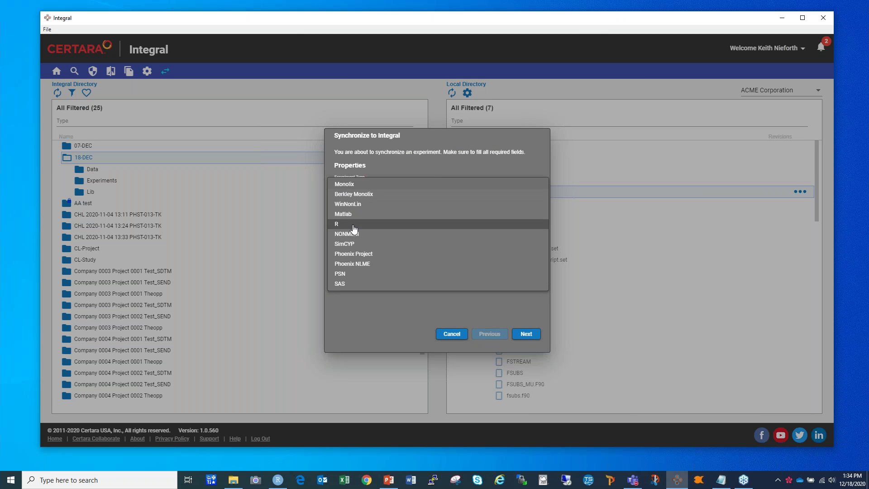
{"action": "left_click", "coordinate": [418, 233]}
{"action": "left_click", "coordinate": [525, 333]}
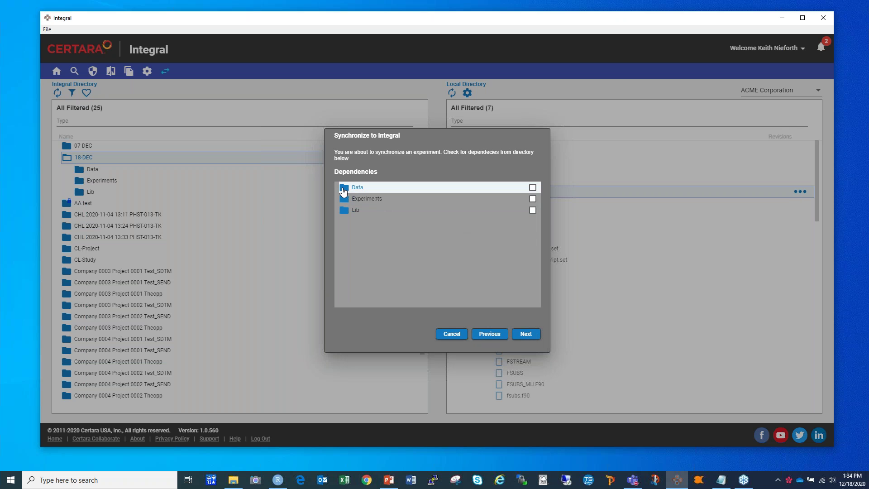
{"action": "left_click", "coordinate": [343, 190]}
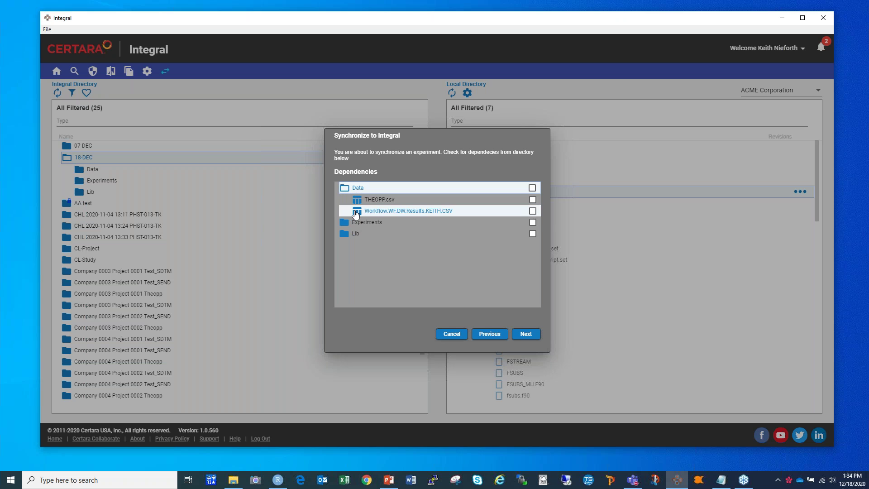
{"action": "left_click", "coordinate": [532, 211]}
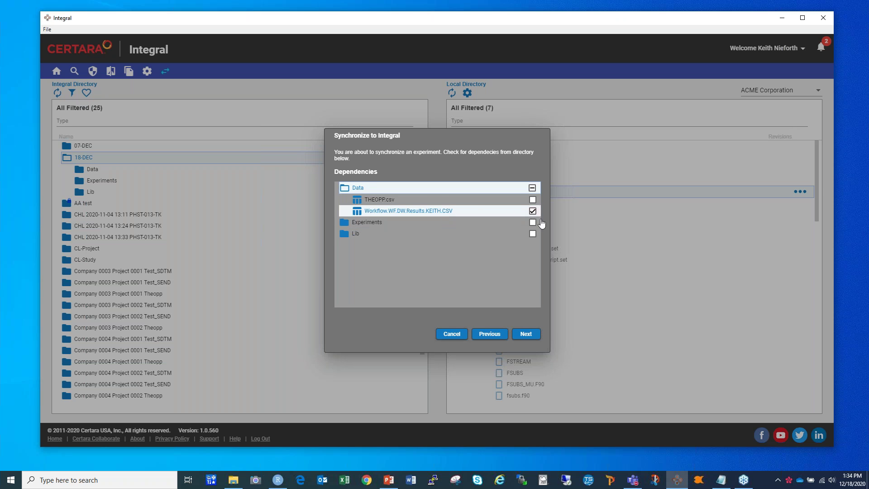
Step: Skip past the file exclusions, enter the reason 'add files' and finish the sync setup
{"action": "left_click", "coordinate": [528, 337]}
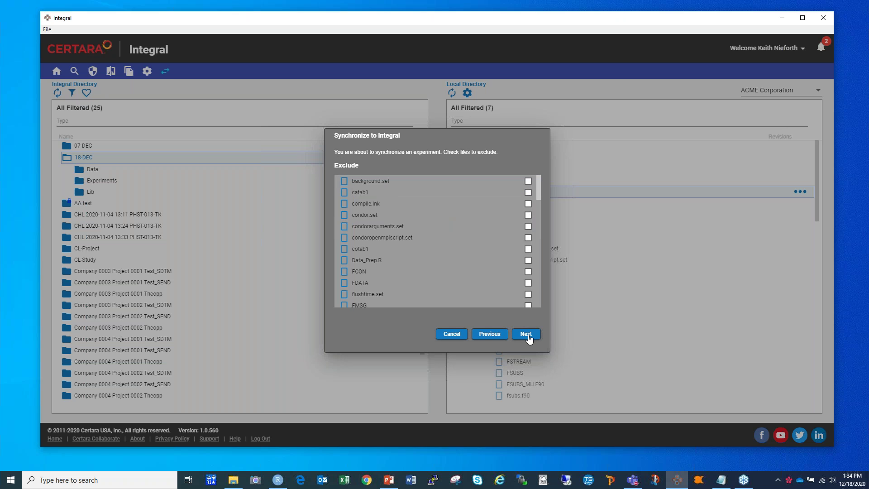
{"action": "left_click", "coordinate": [527, 336]}
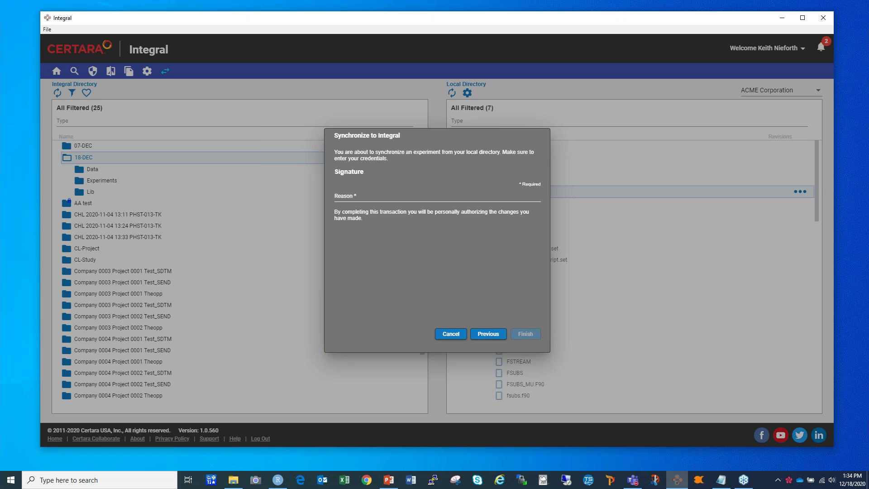
{"action": "left_click", "coordinate": [363, 198]}
{"action": "type", "text": "add files"}
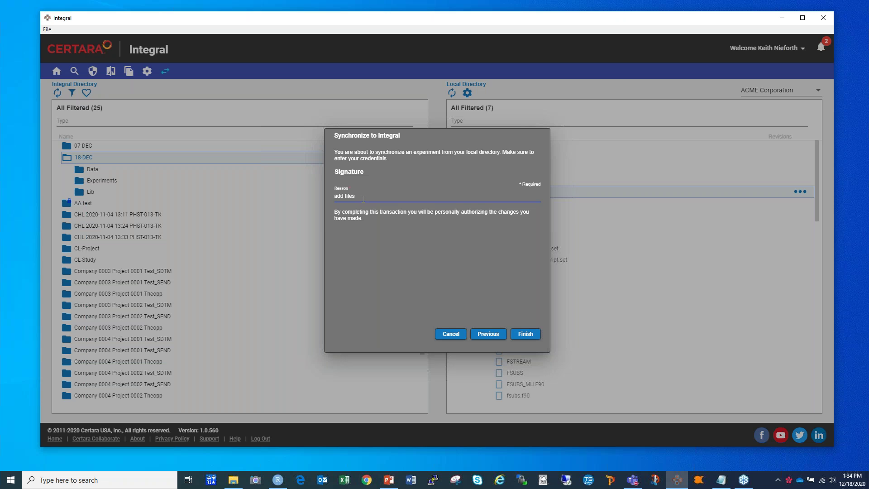
{"action": "left_click", "coordinate": [526, 335]}
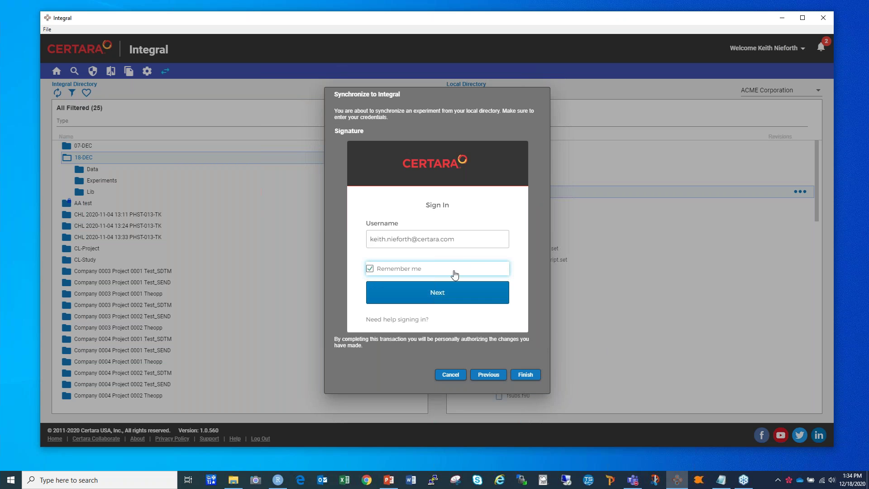
Step: Sign in with the prefilled username and the account password to authorise the NONMEM sync
{"action": "left_click", "coordinate": [452, 293]}
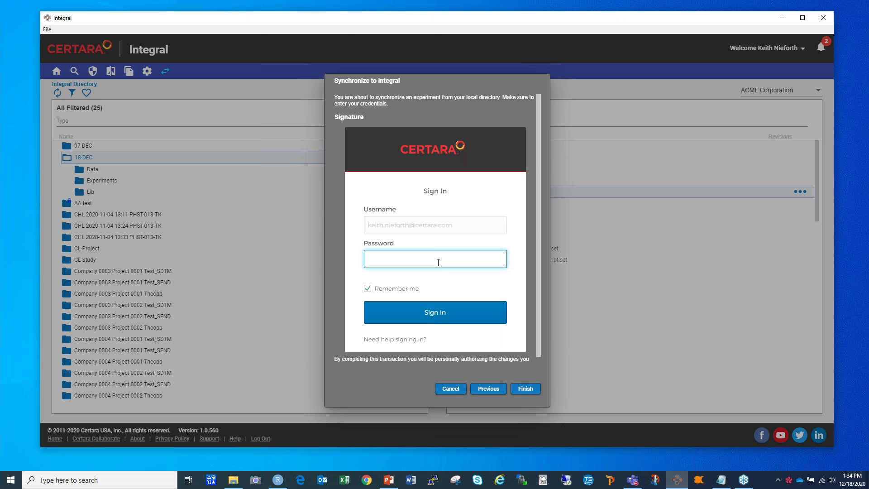
{"action": "type", "text": "••••••••••"}
{"action": "left_click", "coordinate": [425, 315]}
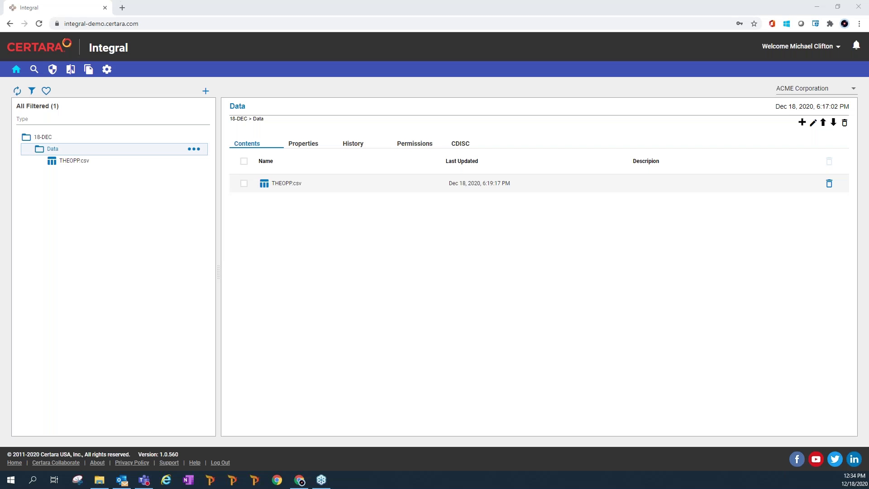
Step: Maximize the Integral browser, refresh, and view THEOPP.csv from 18-DEC's Data folder
{"action": "left_click_drag", "start_coordinate": [62, 9], "coordinate": [104, 21]}
{"action": "double_click", "coordinate": [103, 21]}
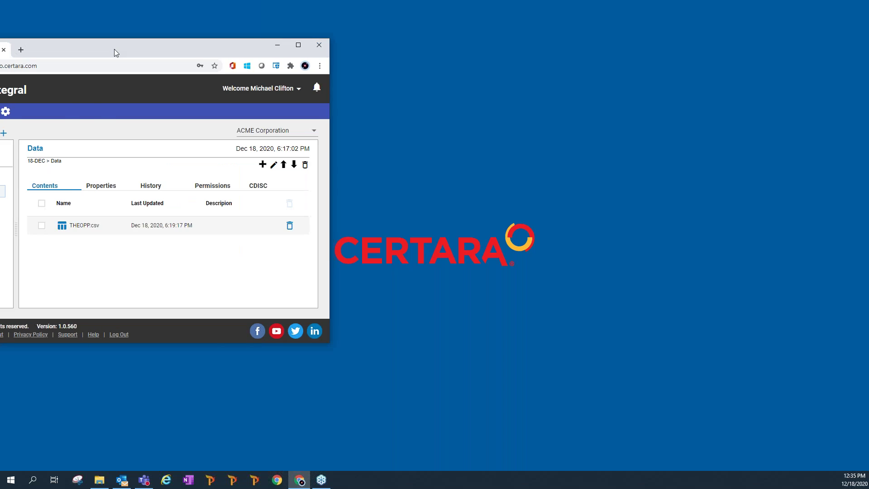
{"action": "double_click", "coordinate": [114, 48]}
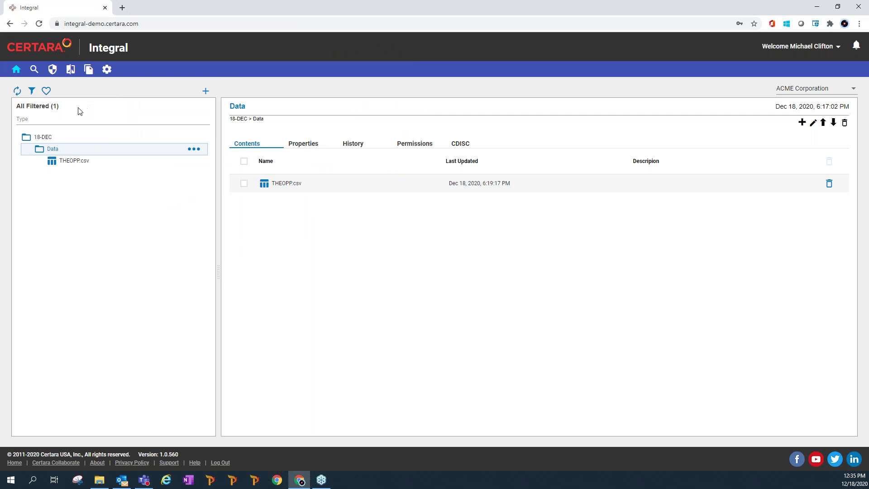
{"action": "left_click", "coordinate": [16, 92]}
{"action": "left_click", "coordinate": [28, 137]}
{"action": "left_click", "coordinate": [41, 151]}
{"action": "key", "text": "alt+Tab"}
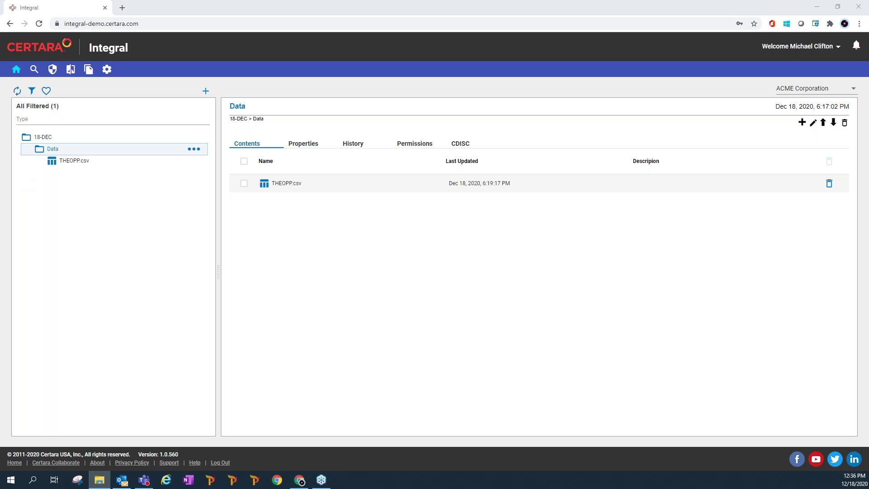
{"action": "left_click", "coordinate": [92, 162]}
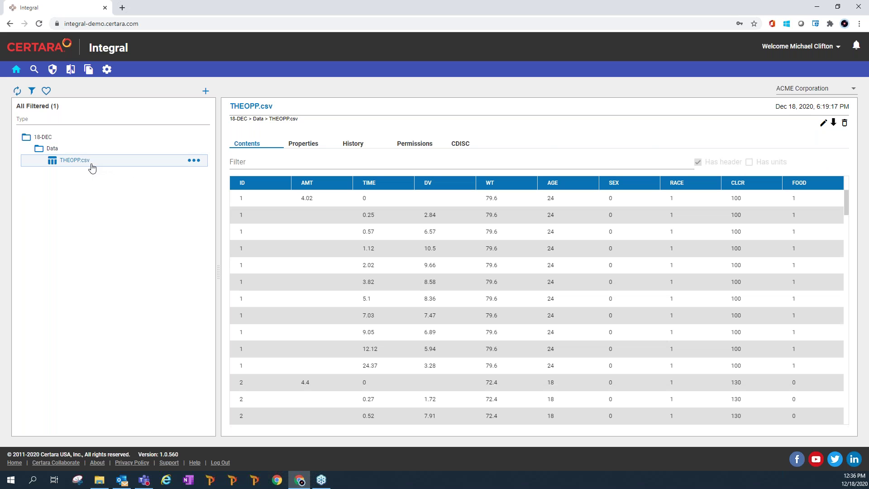
Step: Upload THEOPP_UPDATED.csv from the file browser as a new revision of THEOPP.csv
{"action": "left_click", "coordinate": [305, 144]}
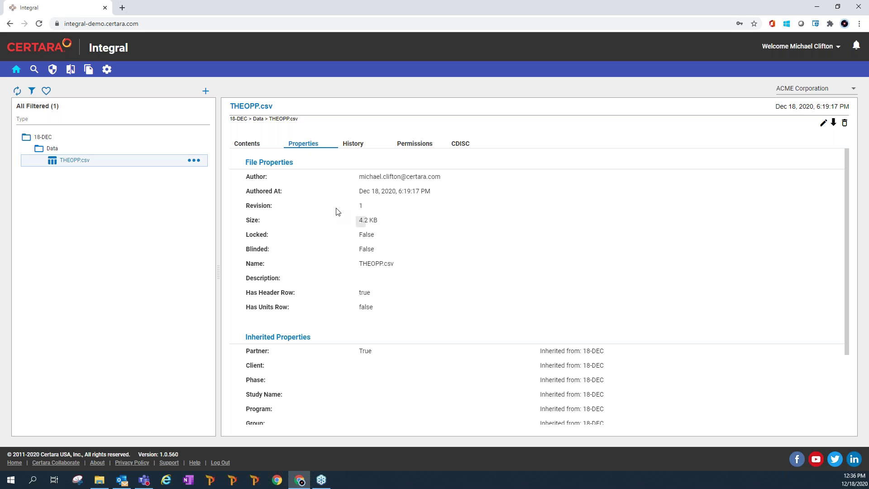
{"action": "left_click", "coordinate": [193, 161]}
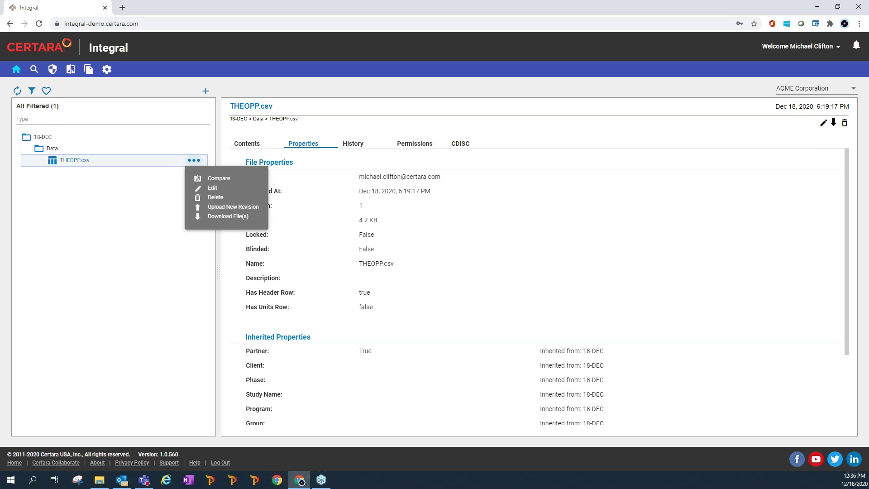
{"action": "left_click", "coordinate": [238, 207]}
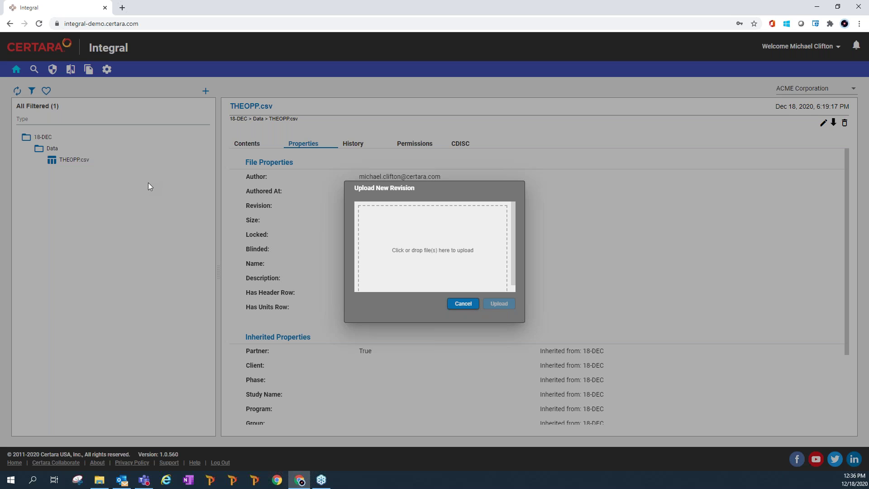
{"action": "key", "text": "super+e"}
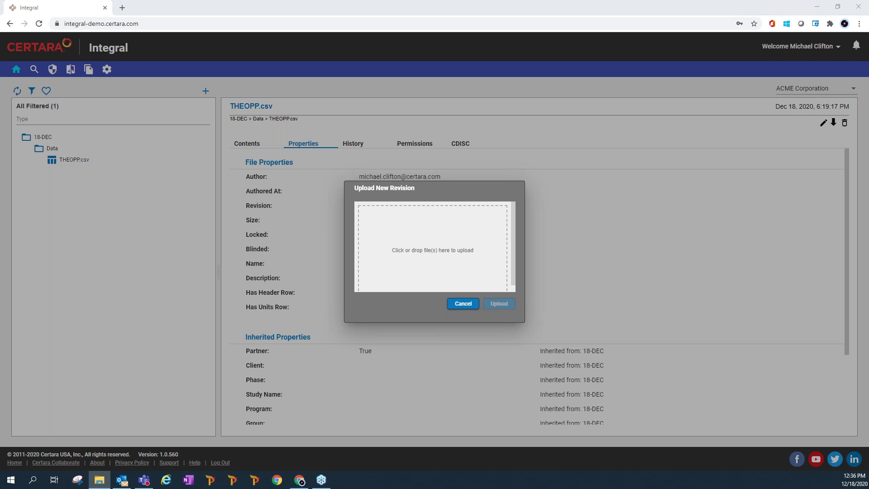
{"action": "left_click_drag", "start_coordinate": [258, 242], "coordinate": [429, 238]}
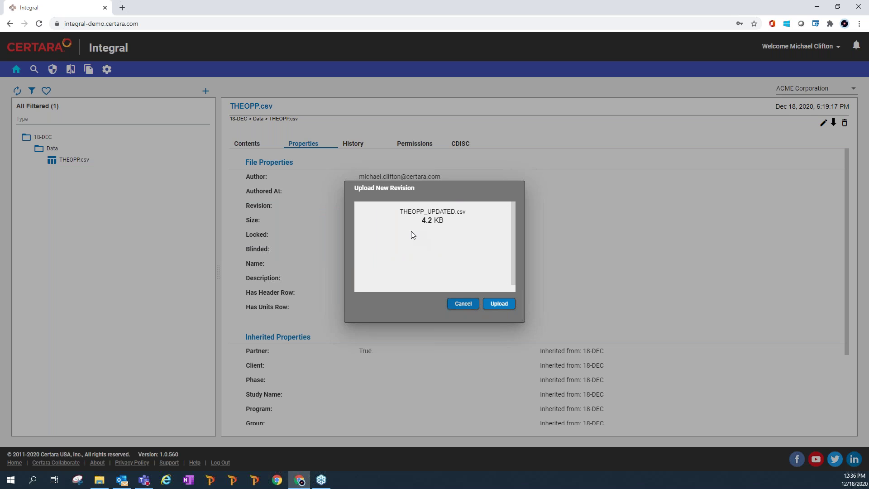
{"action": "left_click", "coordinate": [499, 303]}
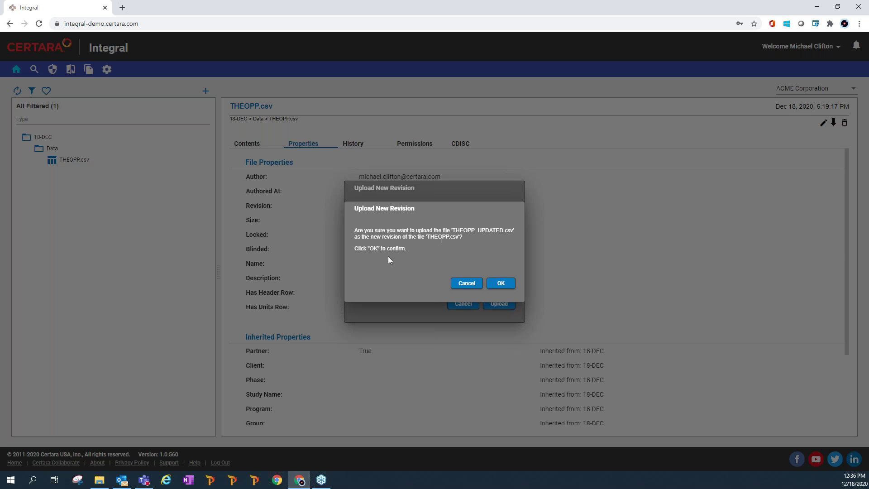
Step: Confirm the replacement and electronically sign it with reason 'Dataset updated' and the account password
{"action": "left_click", "coordinate": [501, 283]}
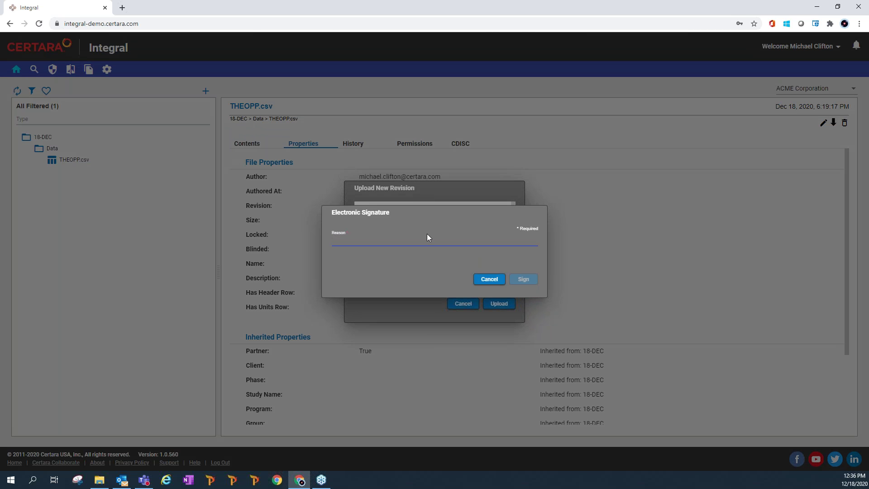
{"action": "type", "text": "Data"}
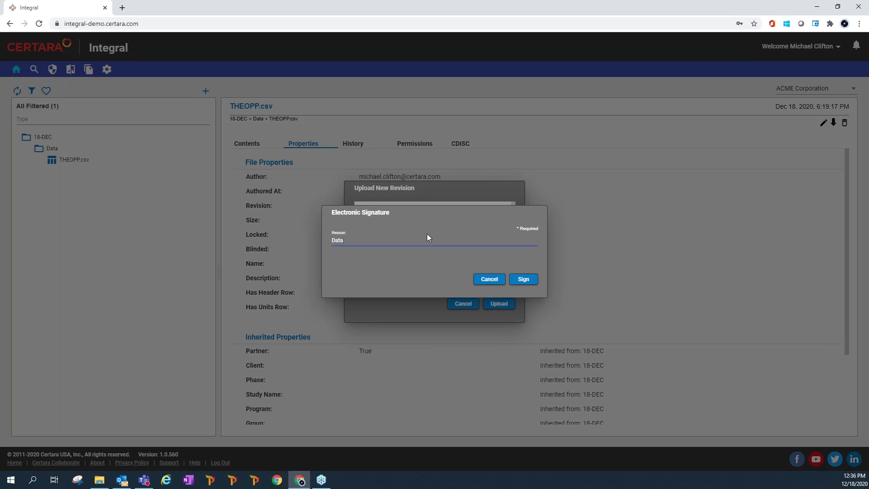
{"action": "type", "text": "set updated"}
{"action": "left_click", "coordinate": [520, 281]}
{"action": "left_click", "coordinate": [436, 297]}
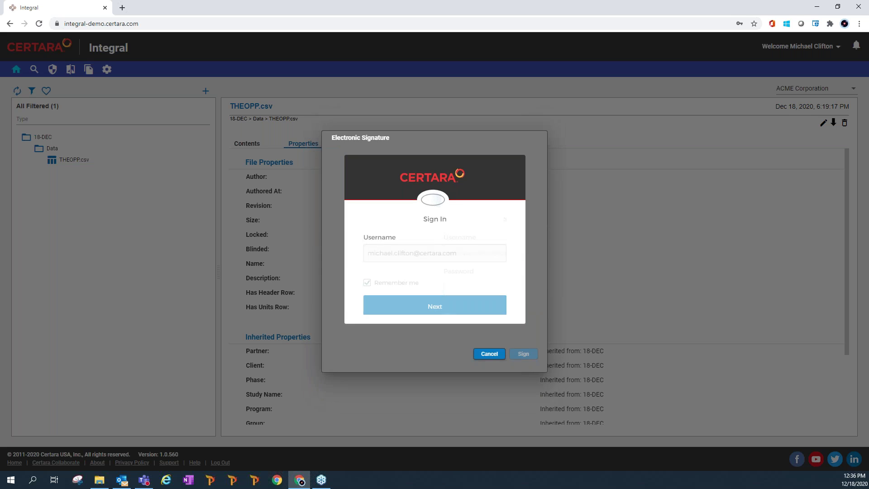
{"action": "type", "text": "•••••"}
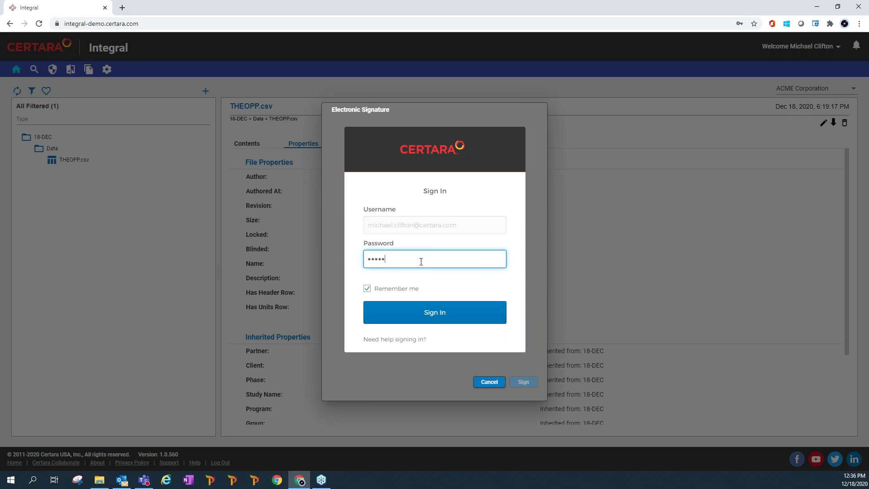
{"action": "key", "text": "Return"}
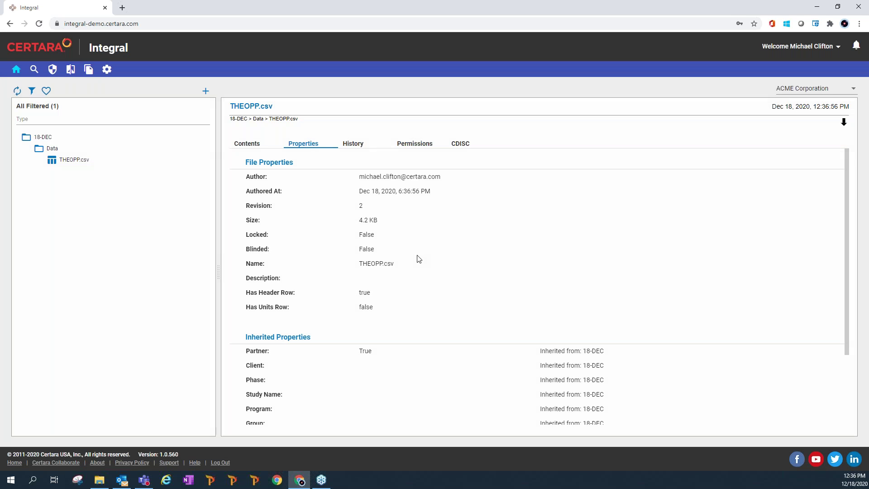
Step: Refresh the tree, view THEOPP.csv's history under 18-DEC > Data, and start an audit report
{"action": "left_click", "coordinate": [18, 91]}
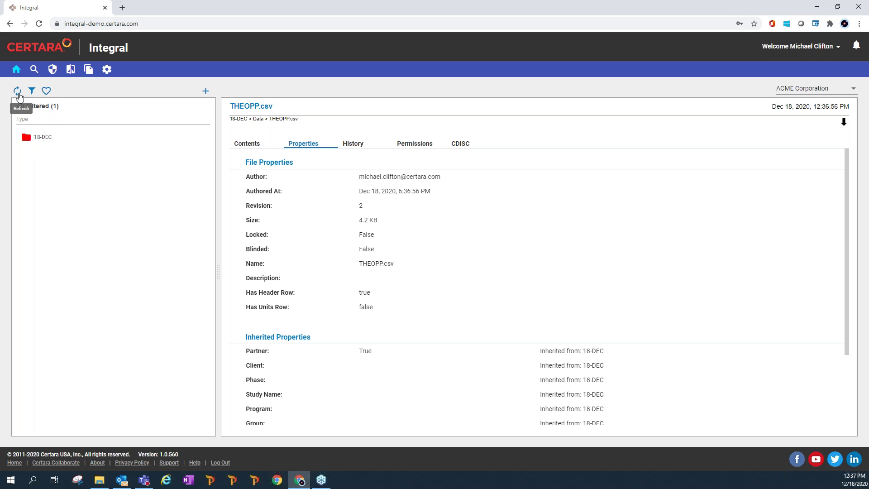
{"action": "left_click", "coordinate": [28, 141]}
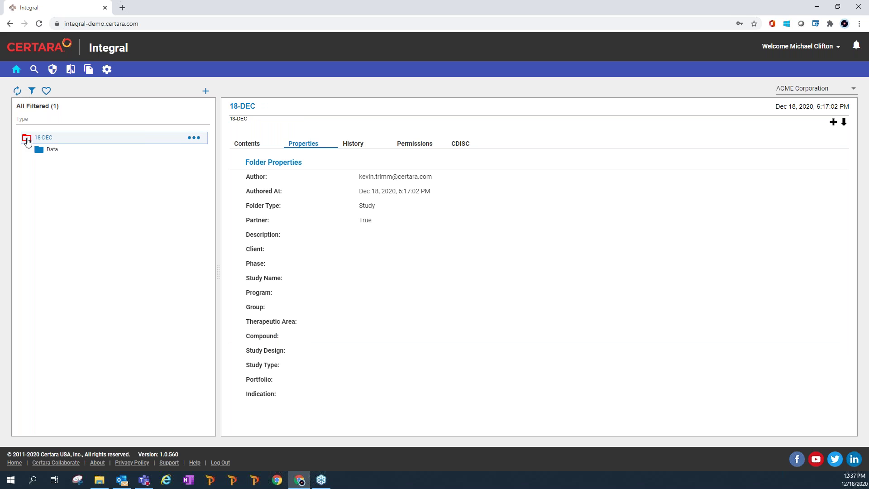
{"action": "left_click", "coordinate": [40, 150]}
{"action": "left_click", "coordinate": [68, 166]}
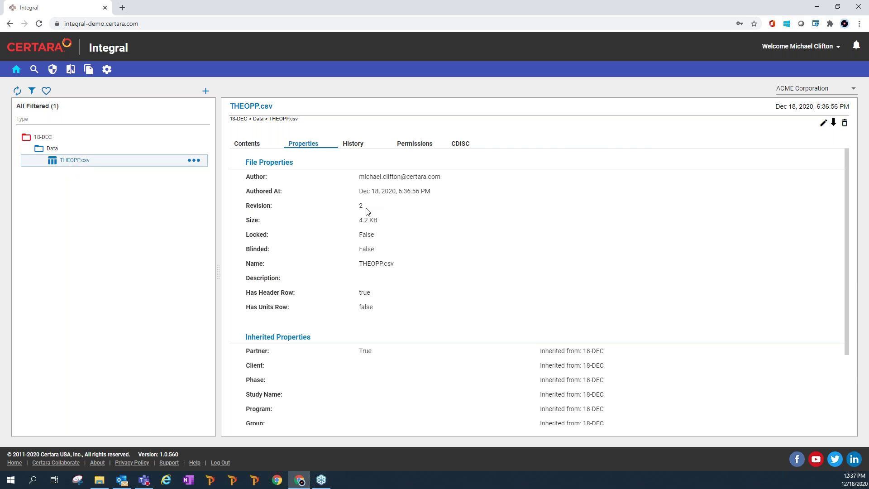
{"action": "left_click", "coordinate": [354, 143]}
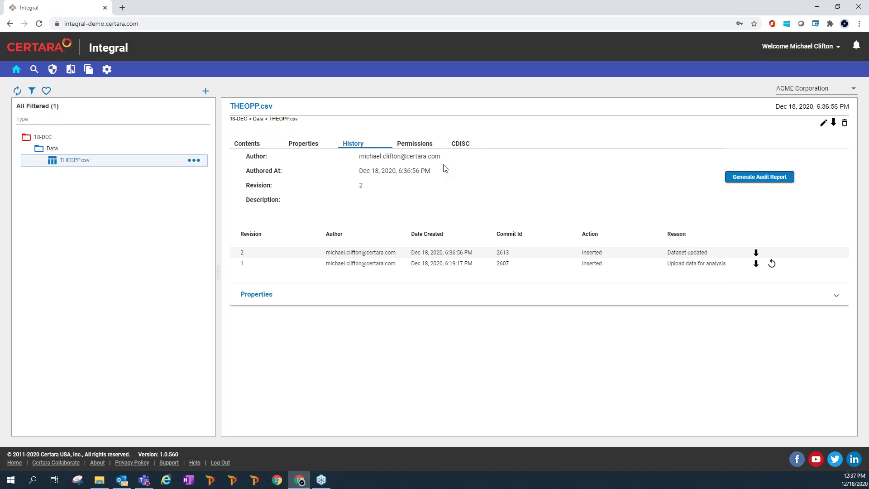
{"action": "left_click", "coordinate": [760, 181]}
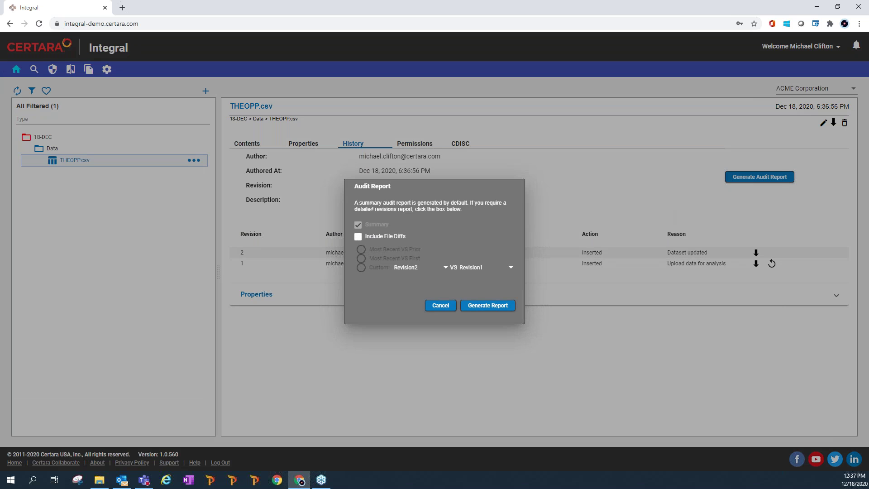
Step: Generate the THEOPP.csv audit report with file diffs included and open the downloaded THEOPP.csv.zip
{"action": "left_click", "coordinate": [359, 236]}
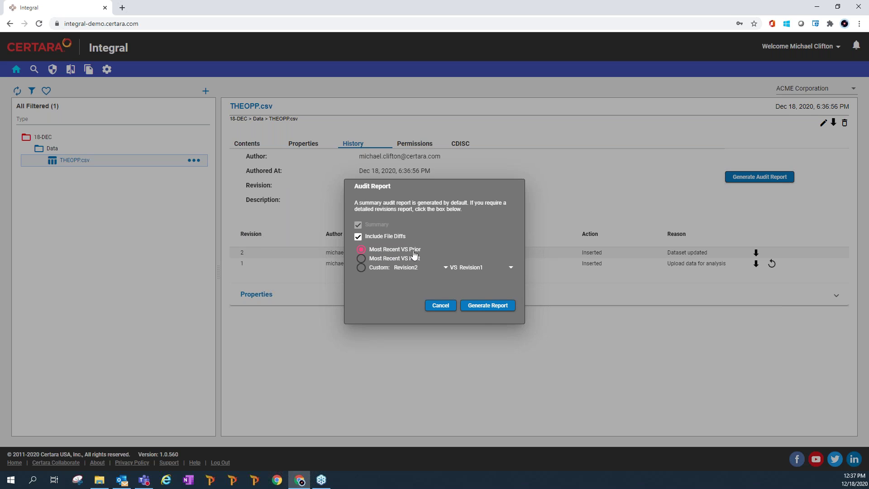
{"action": "left_click", "coordinate": [481, 311]}
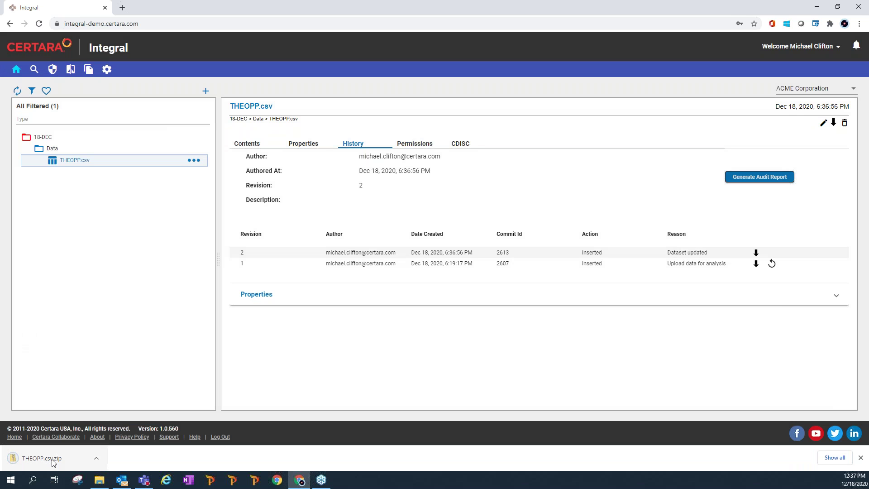
{"action": "left_click", "coordinate": [57, 456]}
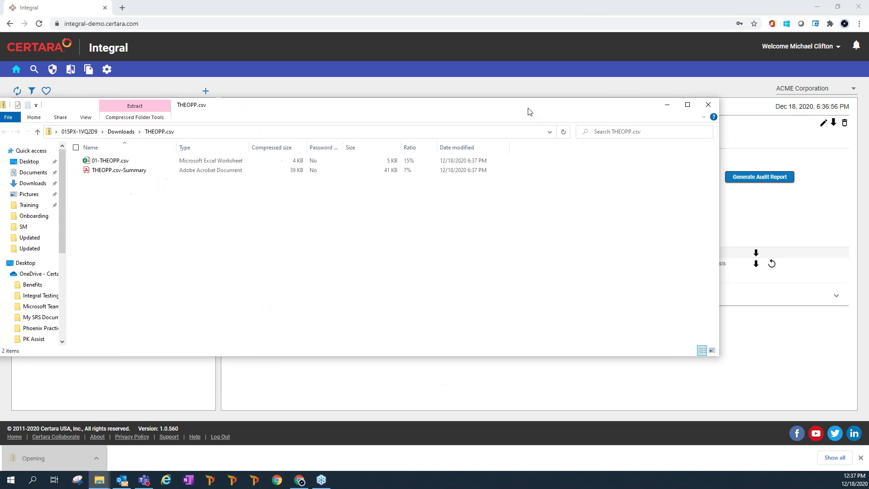
Step: Review both pages of the THEOPP.csv-Summary audit PDF, then close Acrobat
{"action": "left_click_drag", "start_coordinate": [524, 109], "coordinate": [562, 109]}
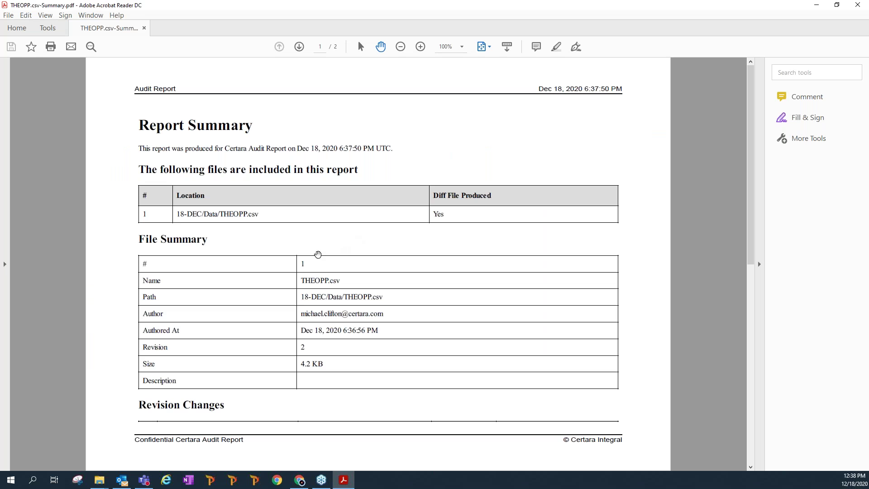
{"action": "scroll", "coordinate": [208, 278], "scroll_direction": "down", "scroll_amount": 2}
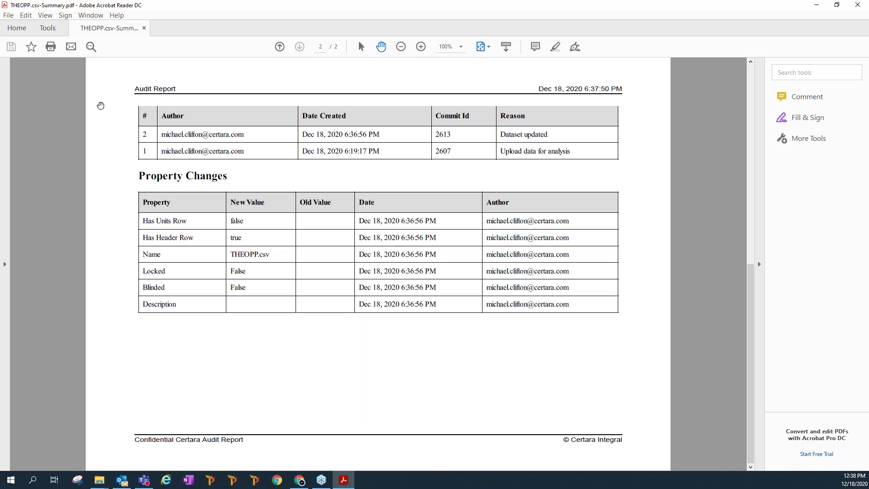
{"action": "left_click", "coordinate": [865, 4]}
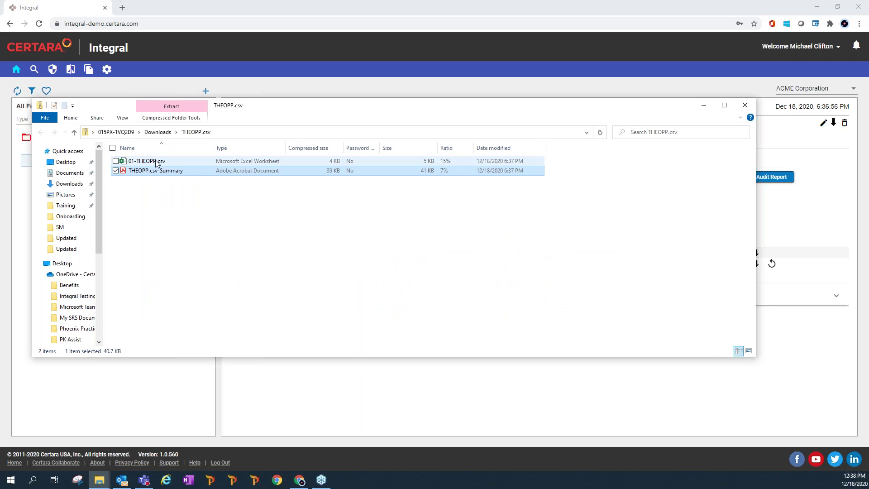
{"action": "left_click", "coordinate": [156, 163]}
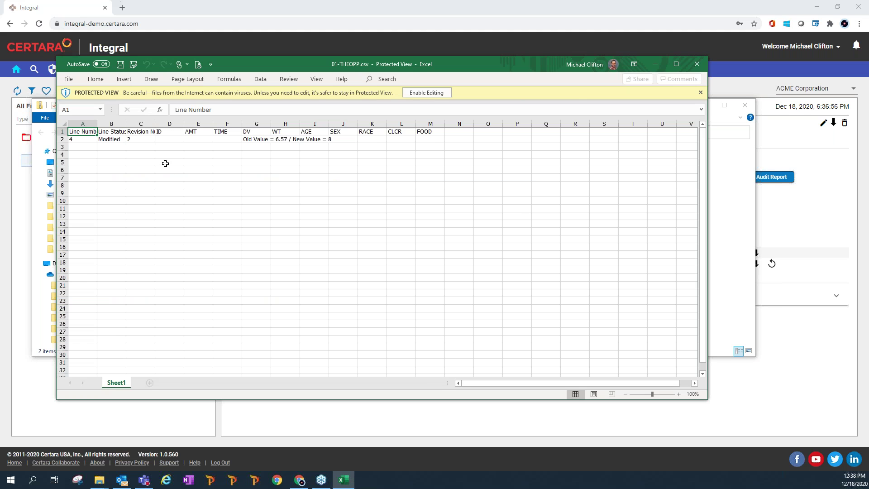
{"action": "double_click", "coordinate": [533, 71]}
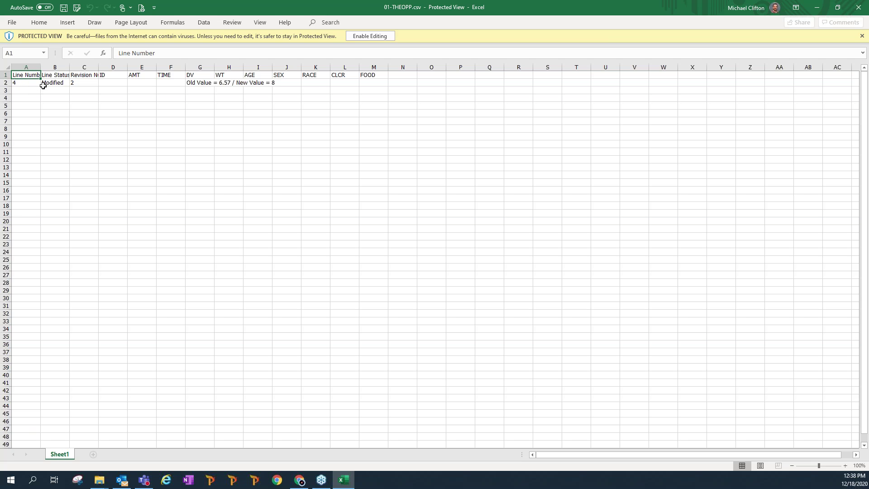
{"action": "left_click", "coordinate": [195, 81]}
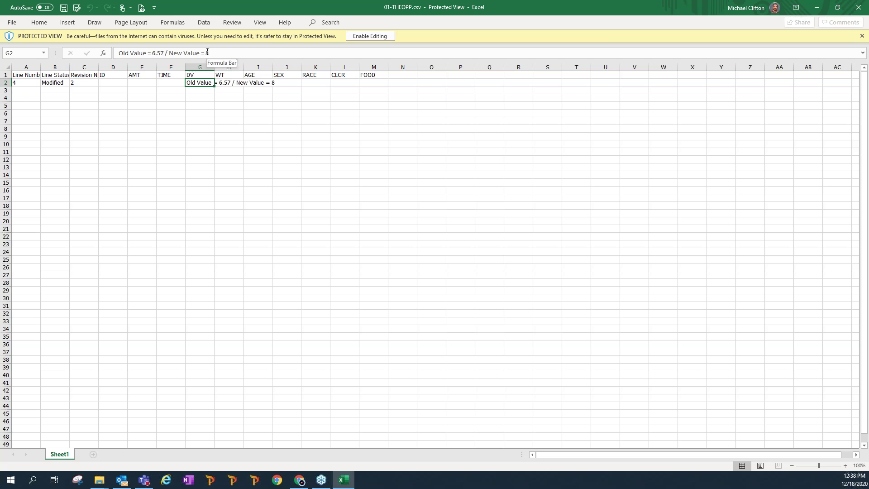
{"action": "left_click", "coordinate": [207, 90]}
Step: Close the diff spreadsheet and zip window, refresh the tree, and expand 18-DEC > Data
{"action": "left_click", "coordinate": [866, 14]}
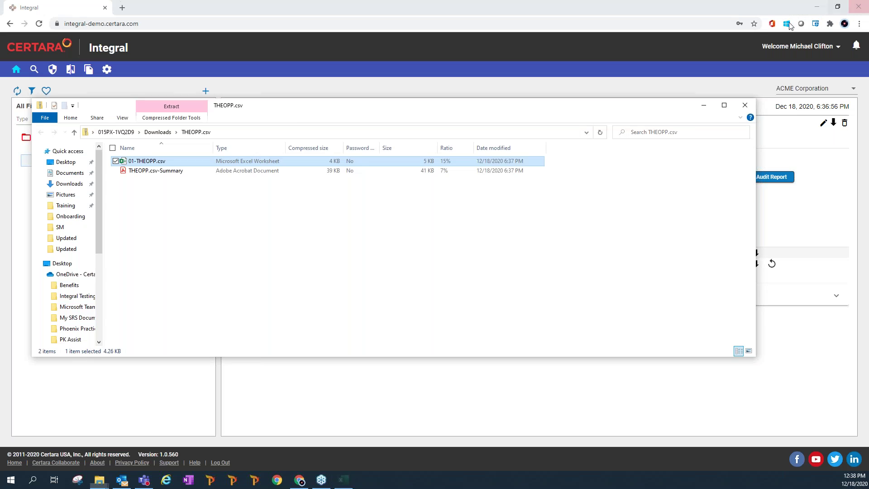
{"action": "left_click", "coordinate": [746, 105]}
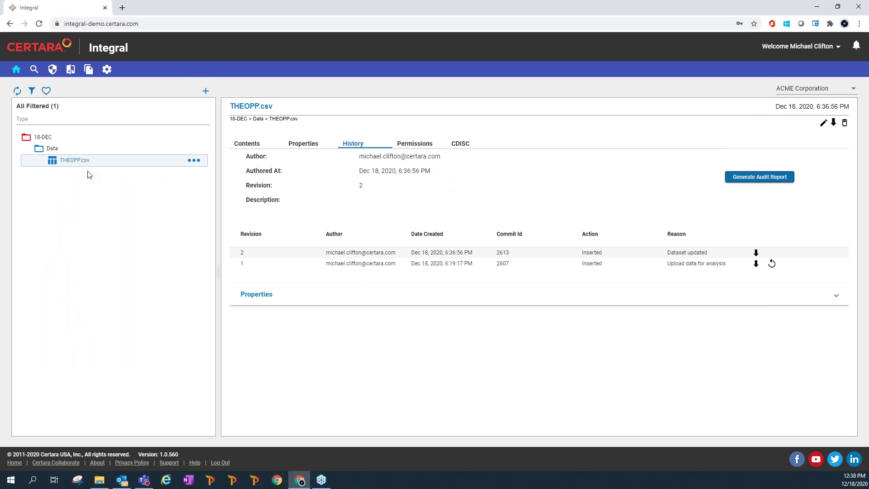
{"action": "left_click", "coordinate": [17, 92]}
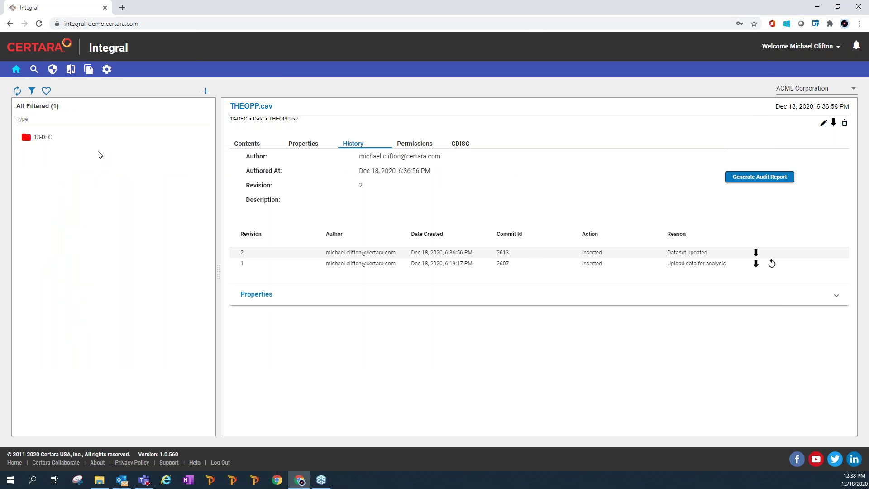
{"action": "left_click", "coordinate": [73, 138]}
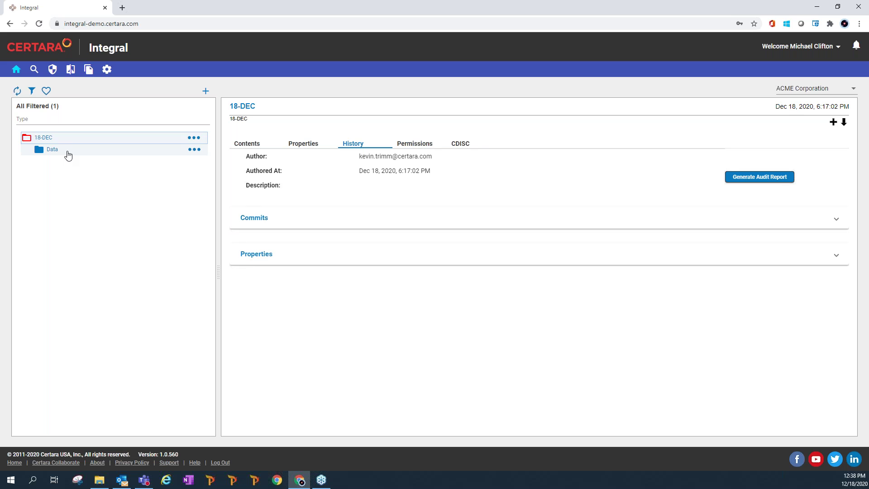
{"action": "left_click", "coordinate": [67, 153]}
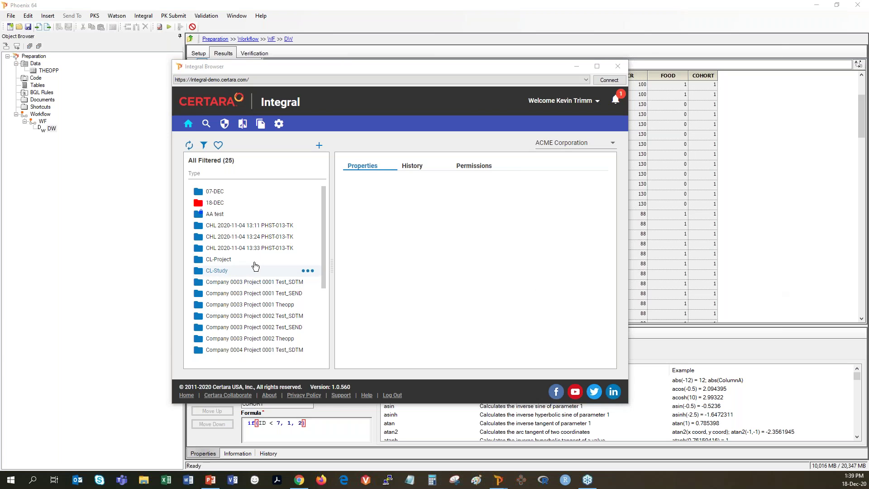
Step: Maximize the Integral Browser and view the history of 18-DEC > Experiments > Preparation
{"action": "left_click", "coordinate": [597, 67]}
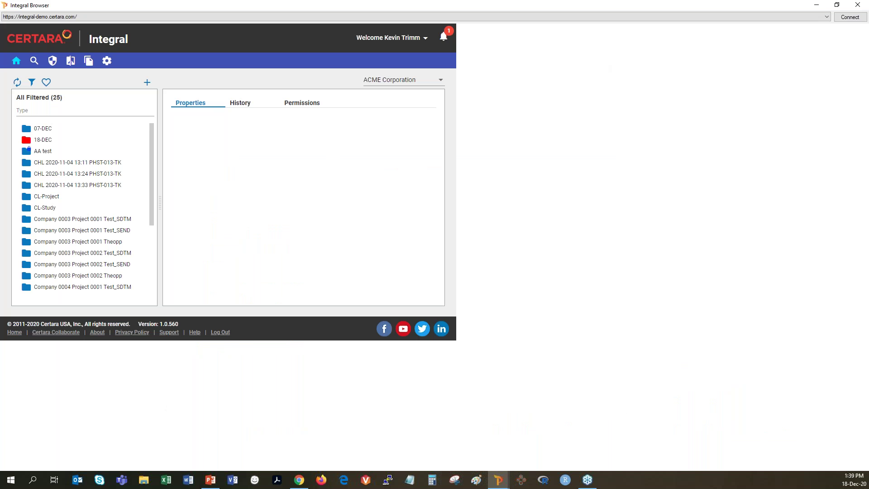
{"action": "left_click", "coordinate": [26, 141]}
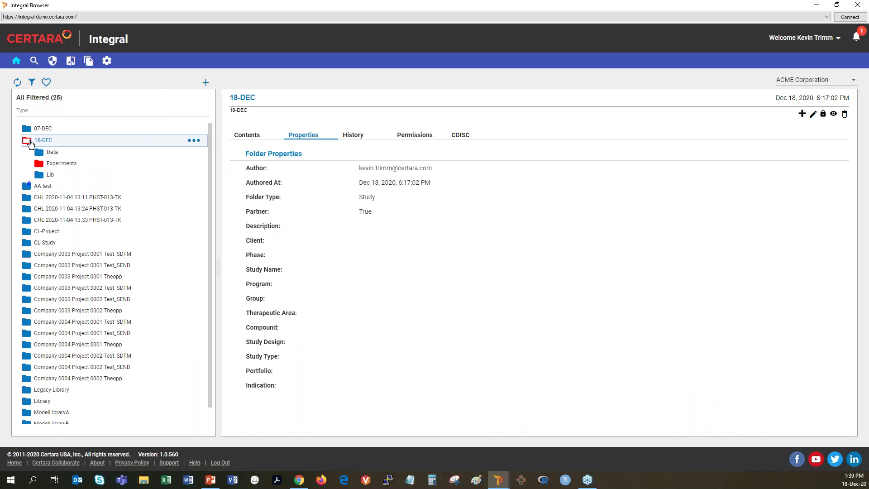
{"action": "left_click", "coordinate": [41, 166]}
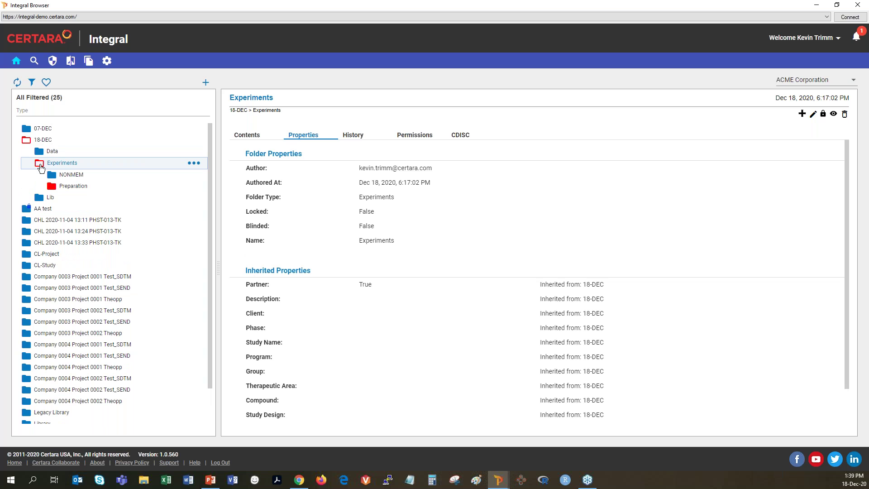
{"action": "left_click", "coordinate": [70, 189]}
{"action": "left_click", "coordinate": [194, 185]}
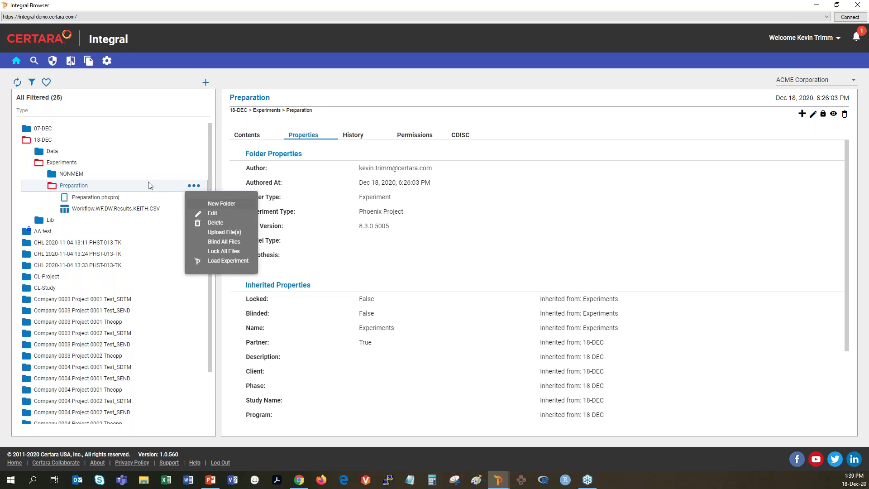
{"action": "left_click", "coordinate": [352, 136]}
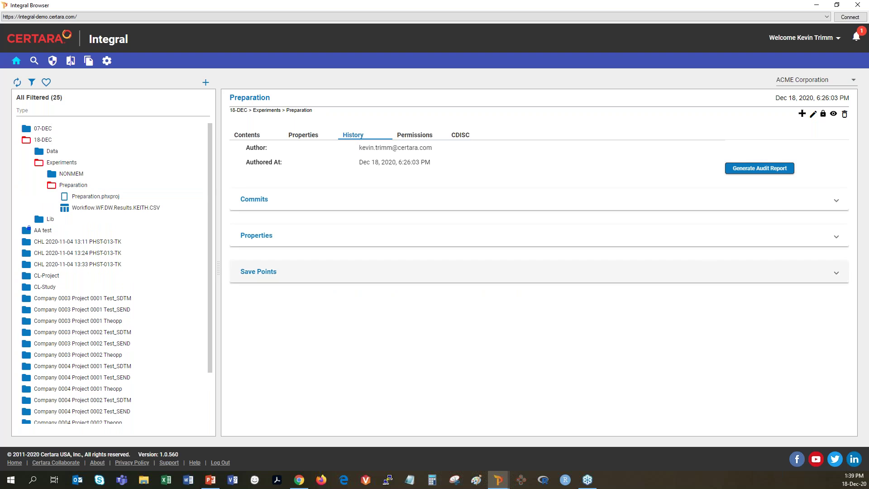
Step: Check the save point's dependencies showing THEOPP.csv Out Of Date, then open Phoenix's THEOPP dataset
{"action": "left_click", "coordinate": [837, 276]}
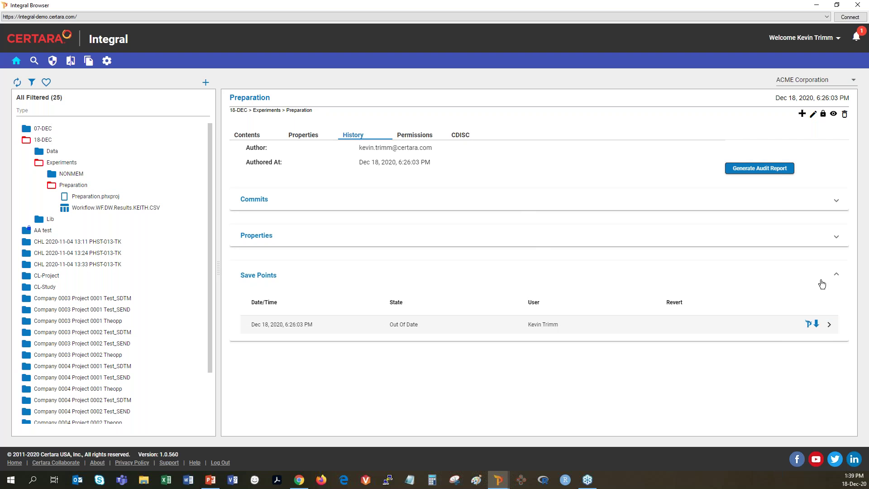
{"action": "left_click", "coordinate": [831, 326]}
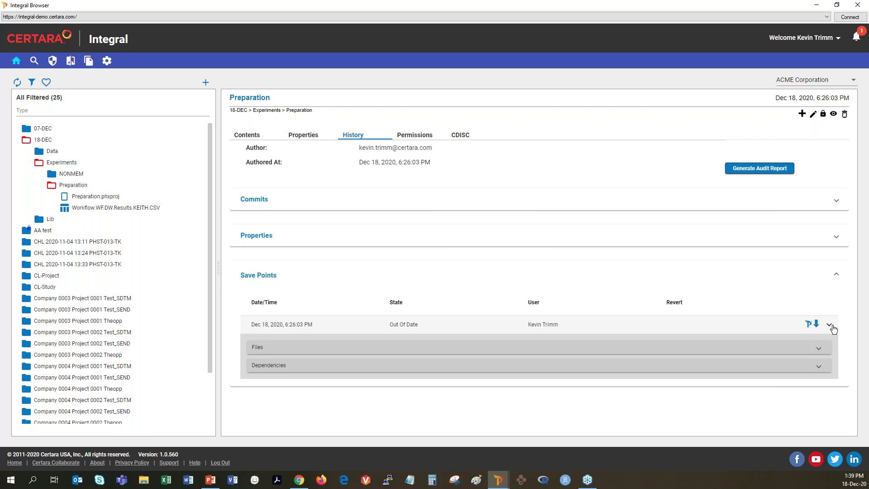
{"action": "left_click", "coordinate": [820, 371]}
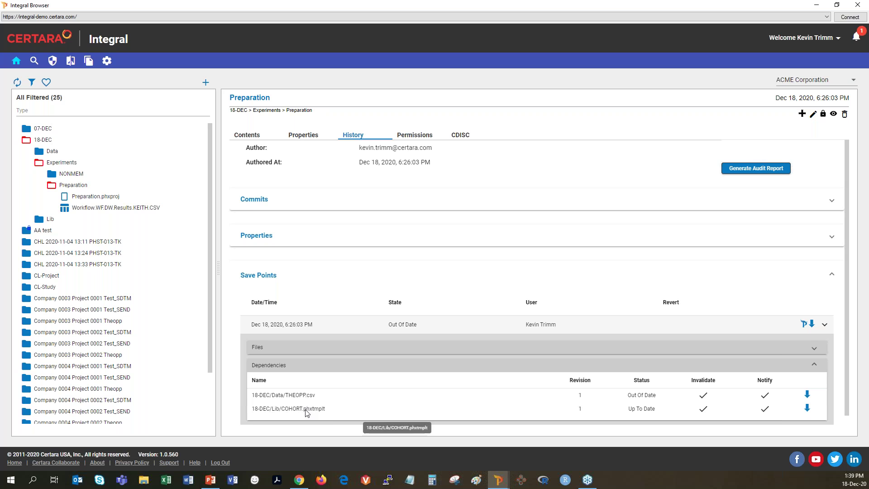
{"action": "left_click", "coordinate": [312, 410]}
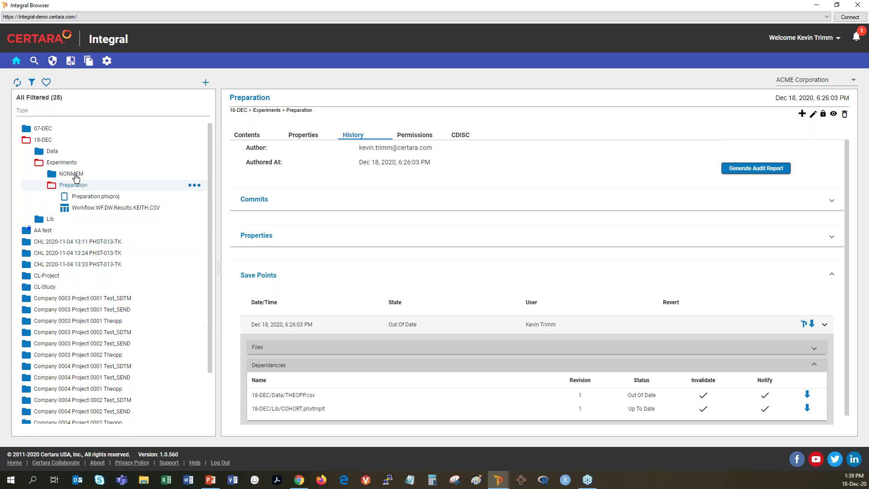
{"action": "left_click", "coordinate": [826, 327]}
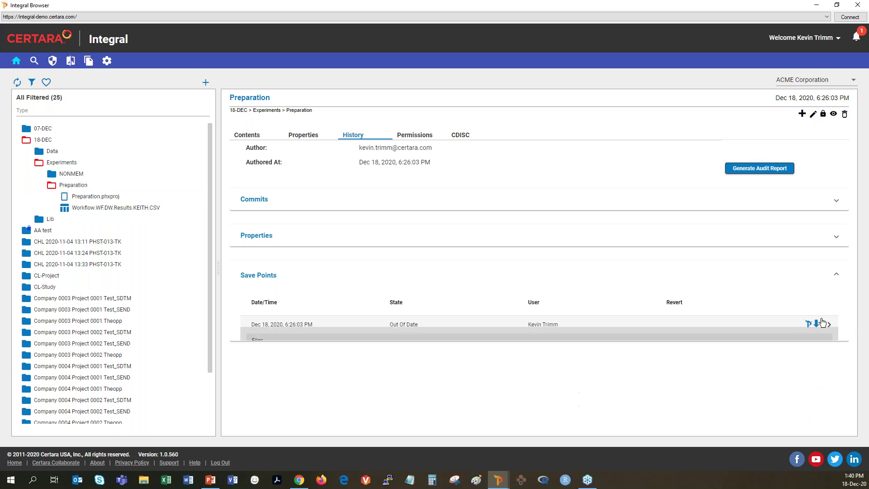
{"action": "left_click", "coordinate": [837, 6]}
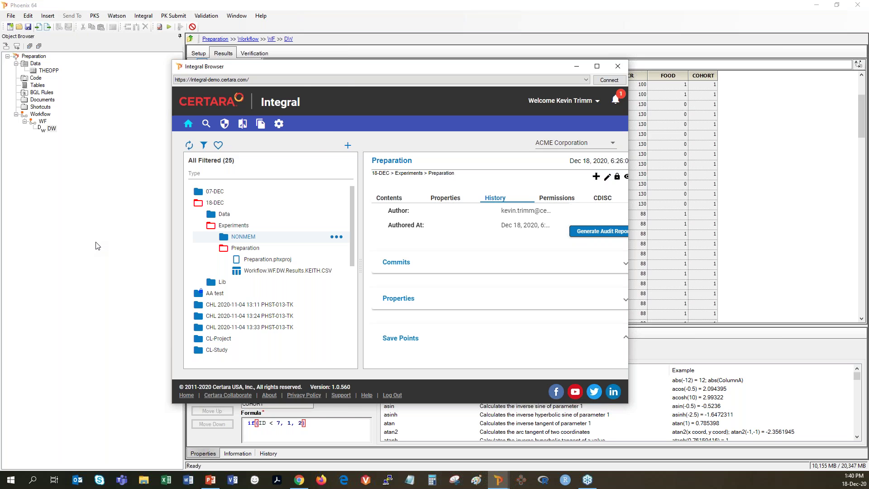
{"action": "left_click", "coordinate": [49, 70]}
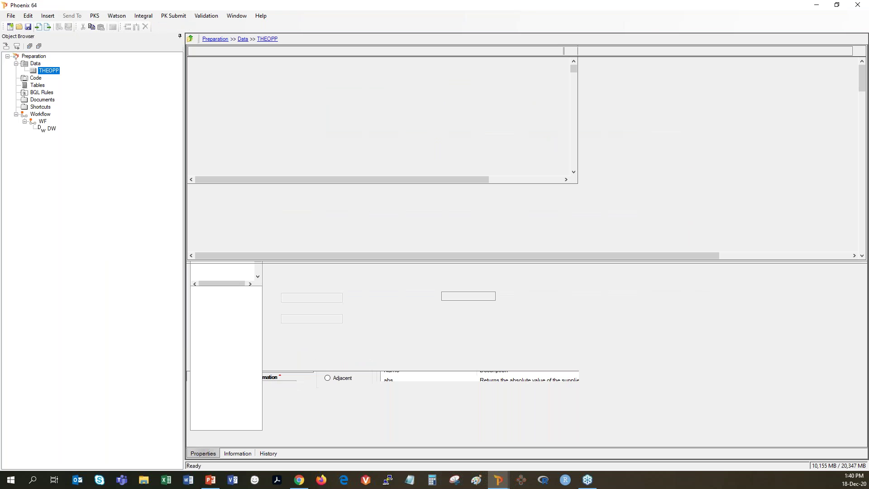
Step: Refresh THEOPP from its updated source file and finish the File Import Wizard
{"action": "right_click", "coordinate": [54, 70]}
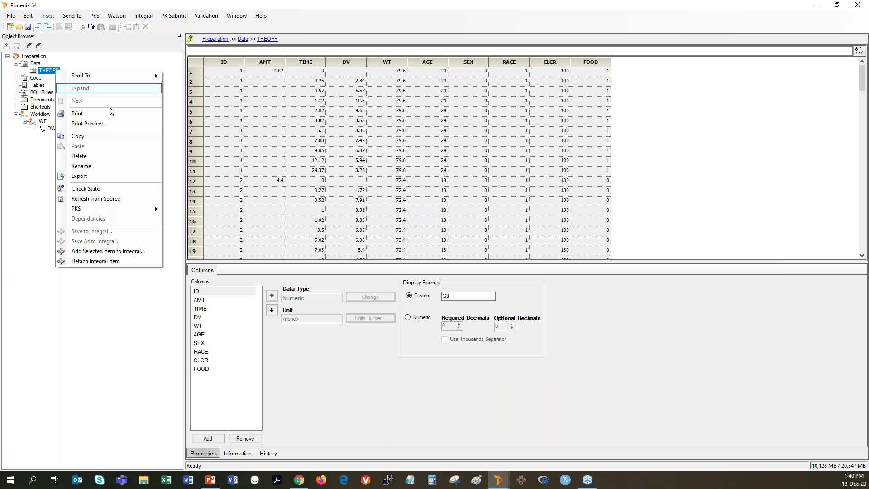
{"action": "left_click", "coordinate": [102, 200]}
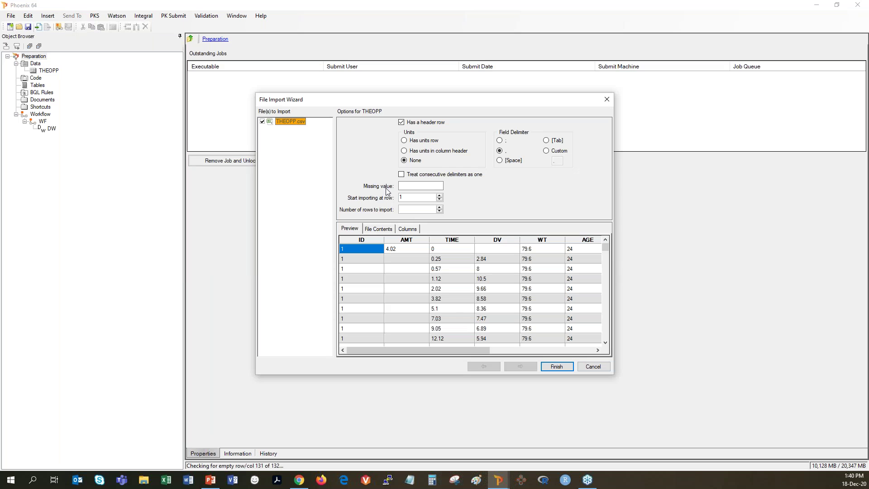
{"action": "left_click", "coordinate": [560, 367]}
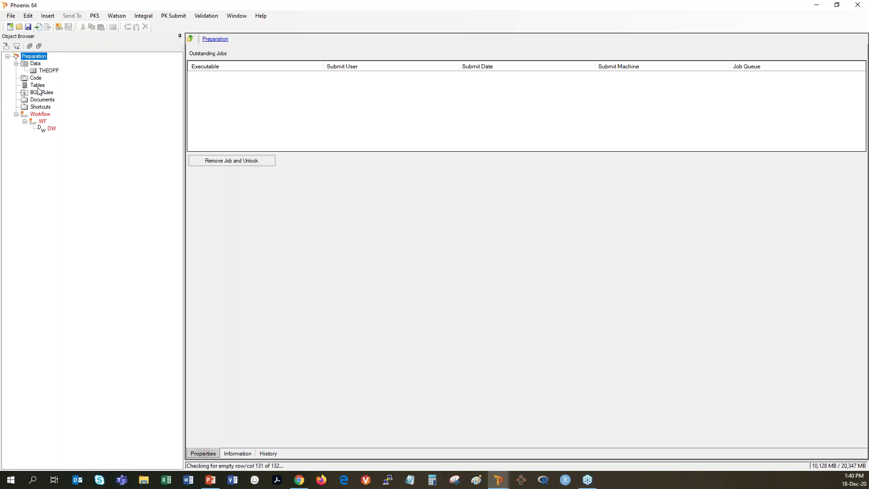
Step: Re-run the DW data wizard on the refreshed THEOPP data
{"action": "left_click", "coordinate": [45, 126]}
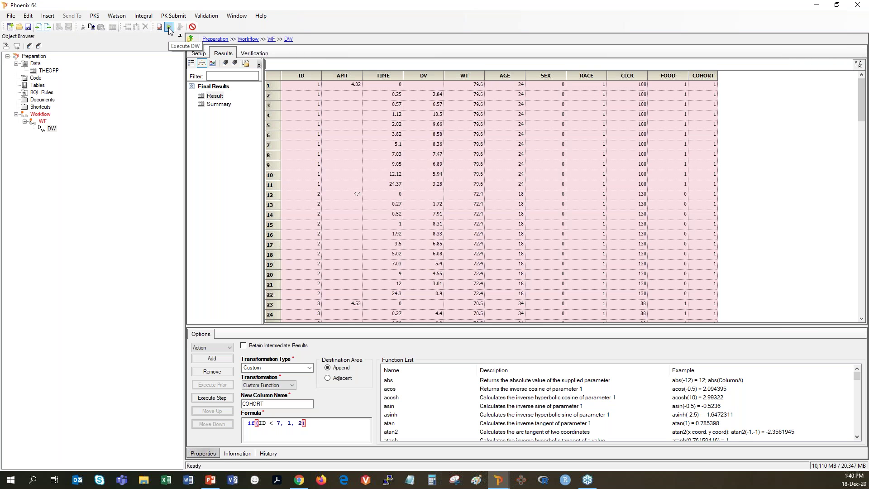
{"action": "left_click", "coordinate": [169, 28]}
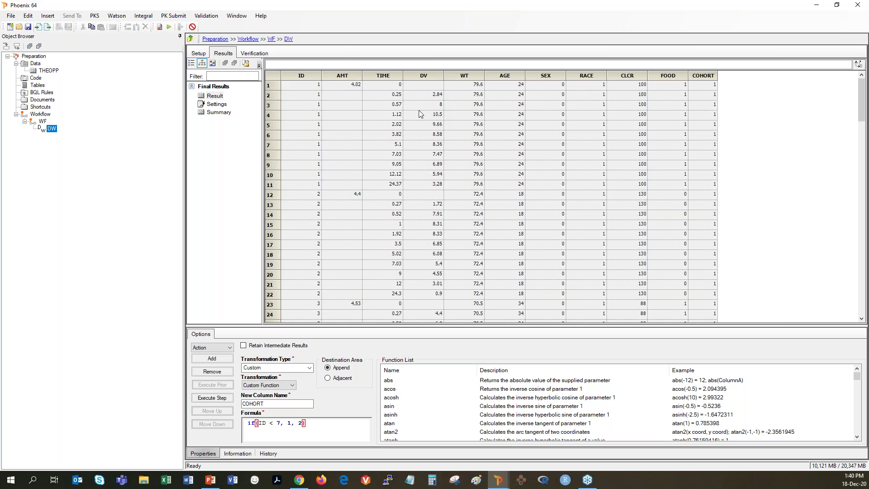
{"action": "left_click", "coordinate": [144, 16]}
Step: Save the Preparation experiment to Integral, stepping through Save Options and Confirmation to Finish
{"action": "left_click", "coordinate": [153, 38]}
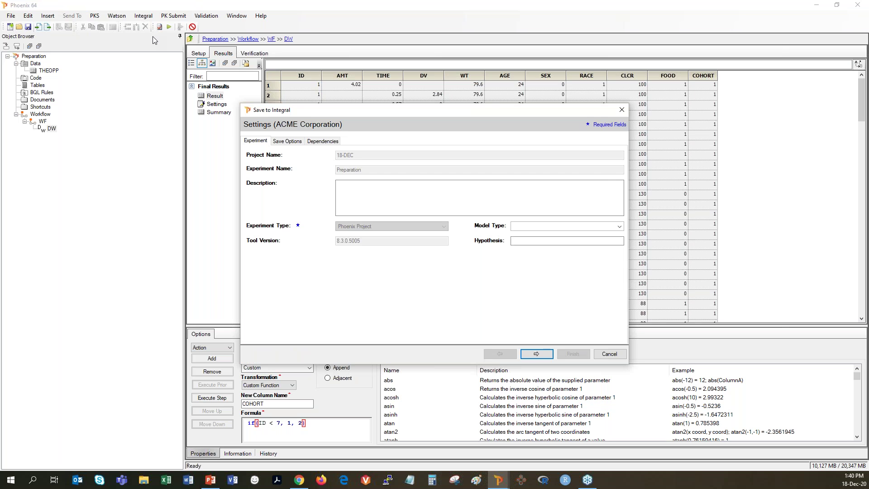
{"action": "left_click", "coordinate": [290, 142]}
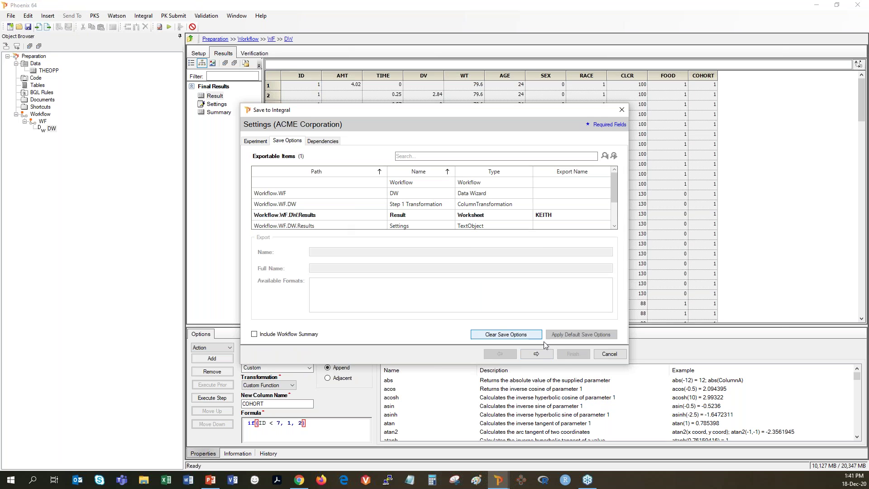
{"action": "left_click", "coordinate": [544, 357]}
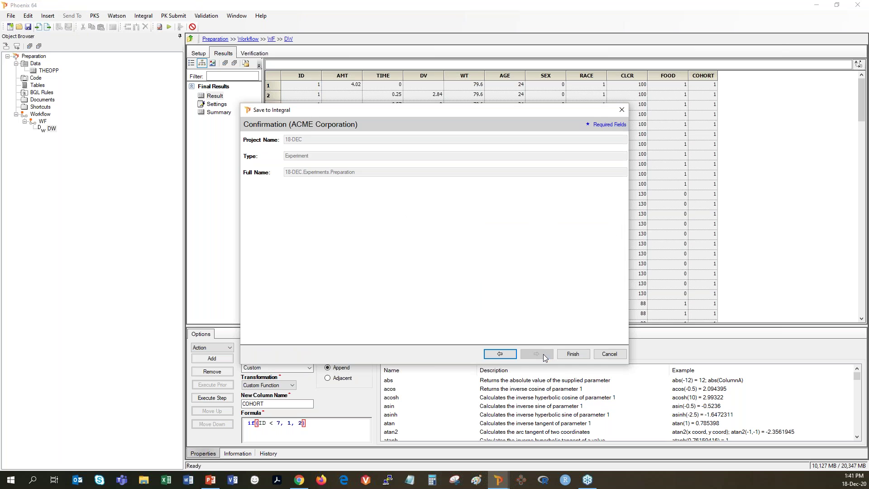
{"action": "left_click", "coordinate": [573, 354]}
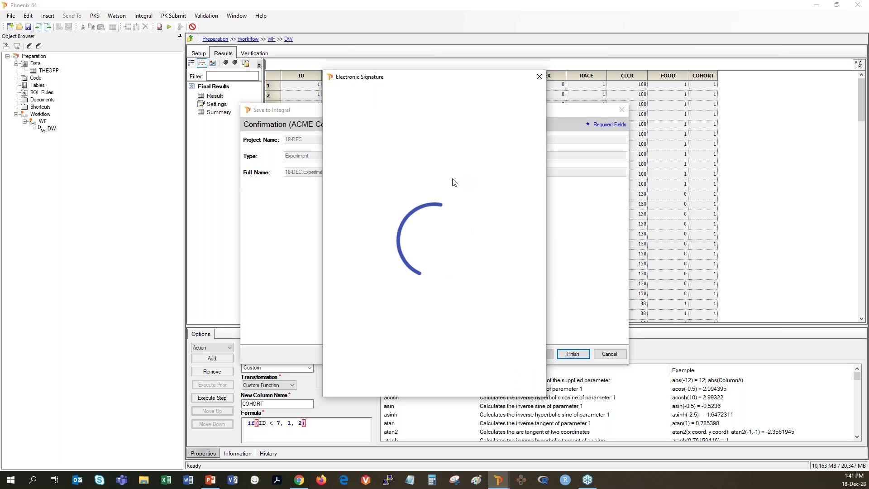
Step: Electronically sign the save with reason 'updated prep' and the account password
{"action": "left_click", "coordinate": [358, 148]}
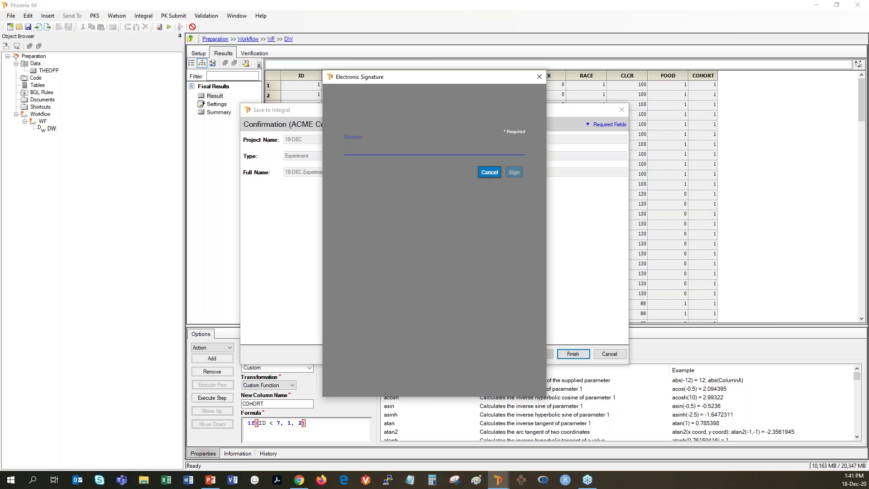
{"action": "type", "text": "updated prop"}
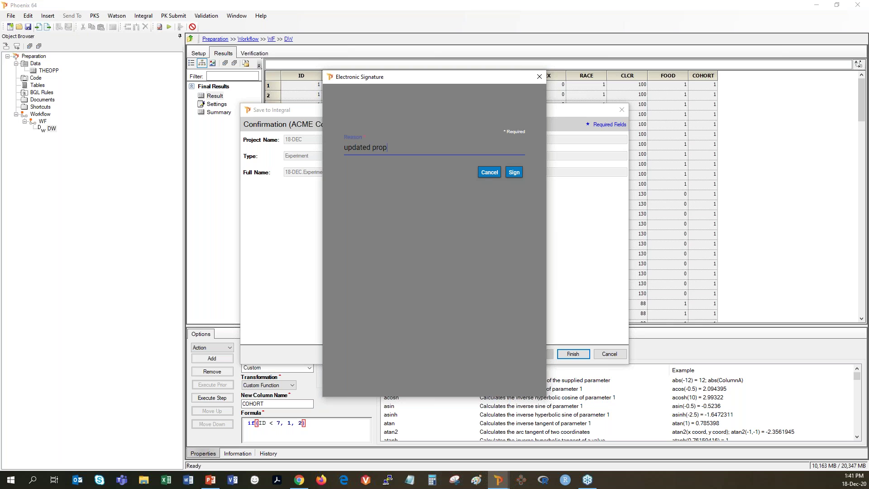
{"action": "key", "text": "BackSpace"}
{"action": "key", "text": "BackSpace"}
{"action": "type", "text": "ep"}
{"action": "left_click", "coordinate": [515, 172]}
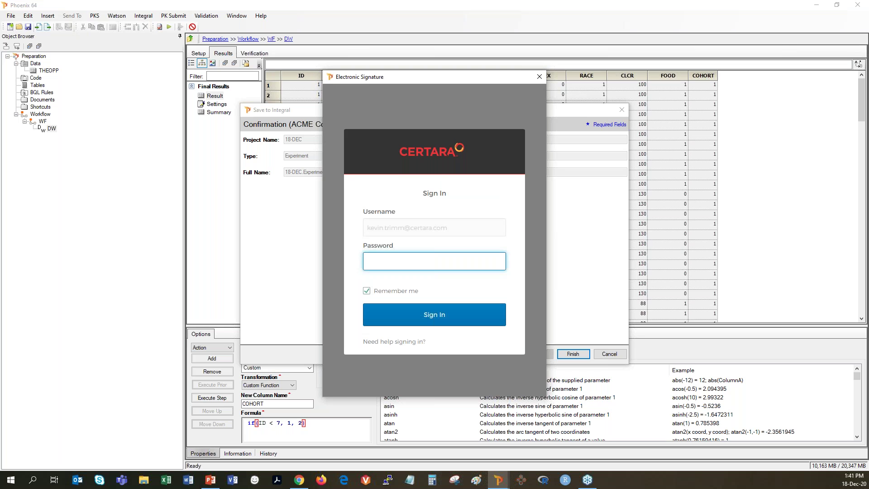
{"action": "type", "text": "*********"}
{"action": "key", "text": "Return"}
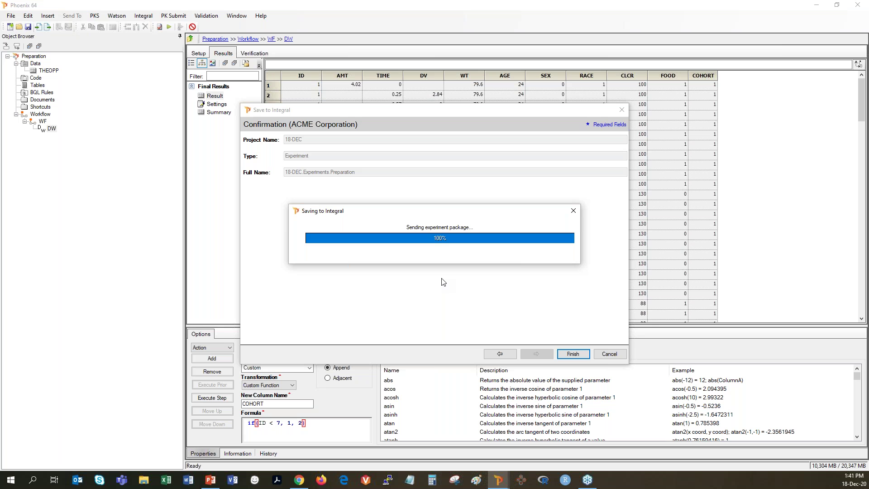
{"action": "left_click", "coordinate": [500, 481]}
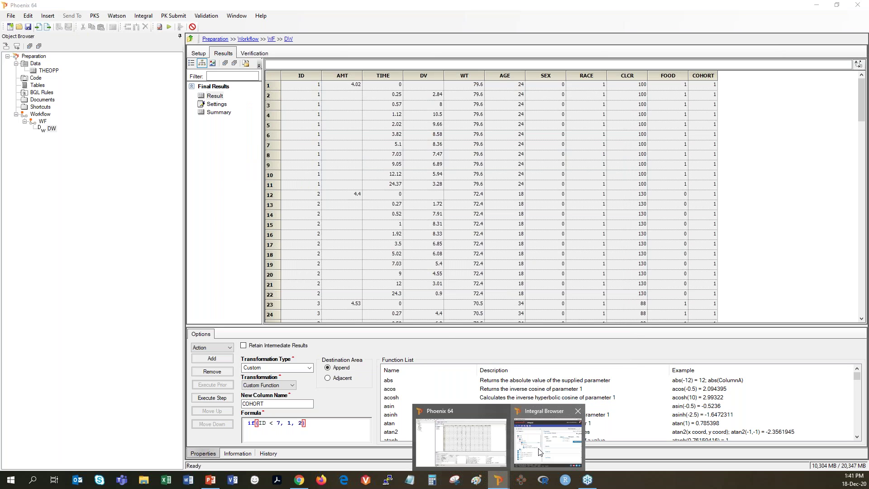
Step: In the Integral Browser, refresh and open 18-DEC > Experiments > Preparation
{"action": "left_click", "coordinate": [540, 453]}
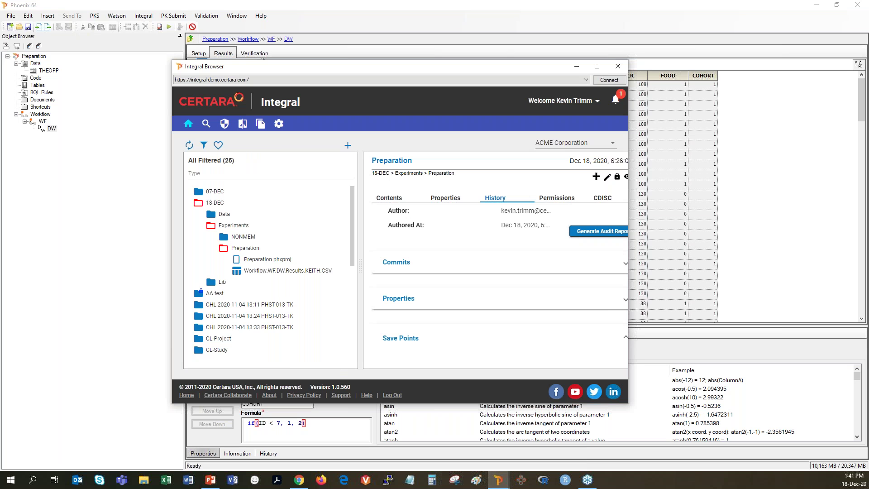
{"action": "left_click", "coordinate": [189, 145]}
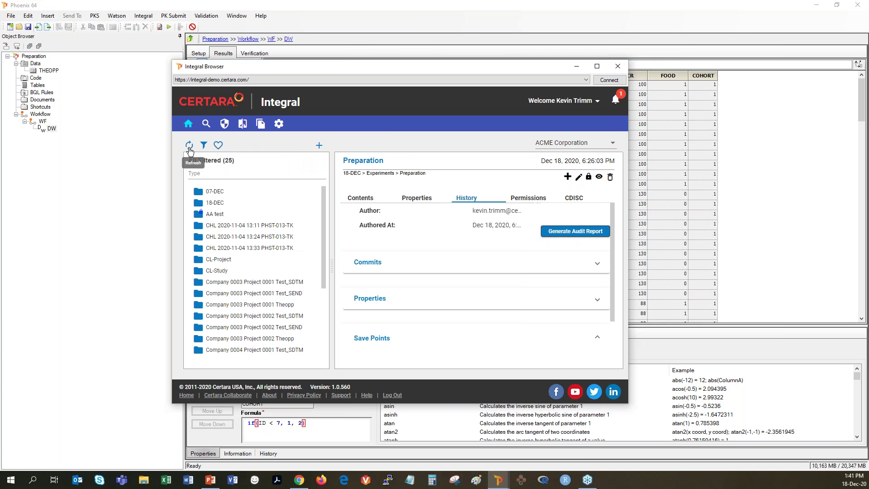
{"action": "left_click", "coordinate": [199, 204]}
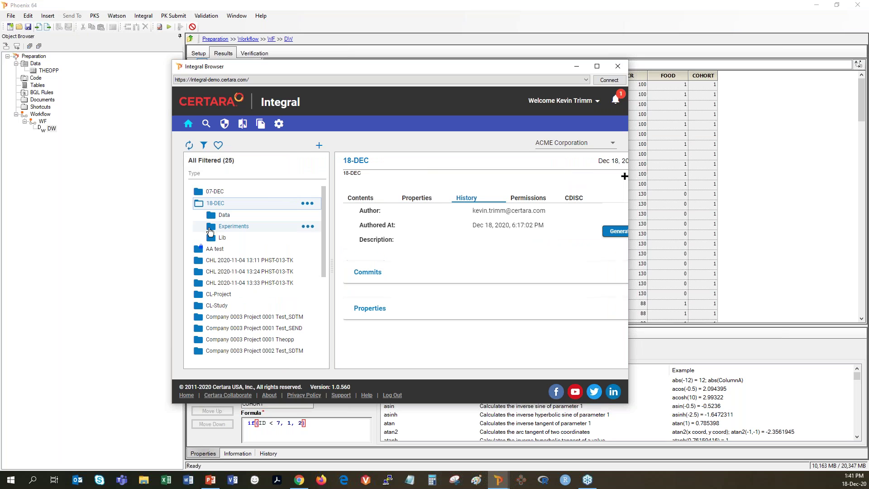
{"action": "left_click", "coordinate": [210, 231]}
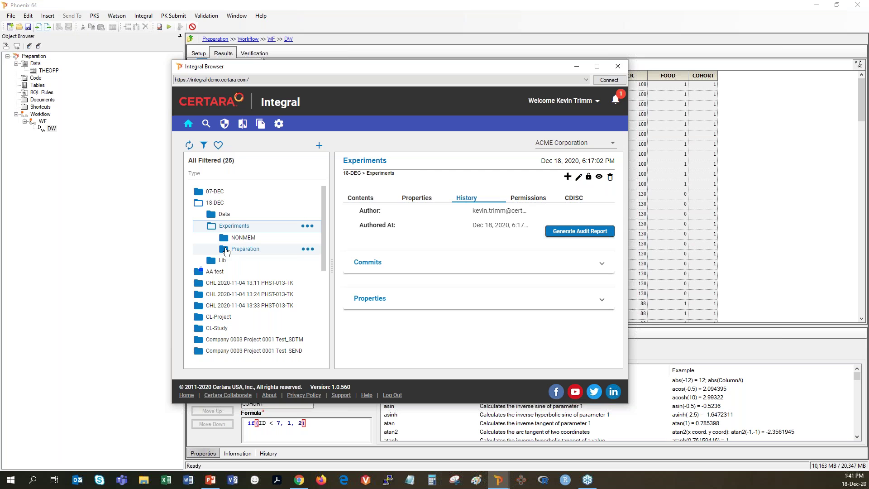
{"action": "left_click", "coordinate": [226, 252]}
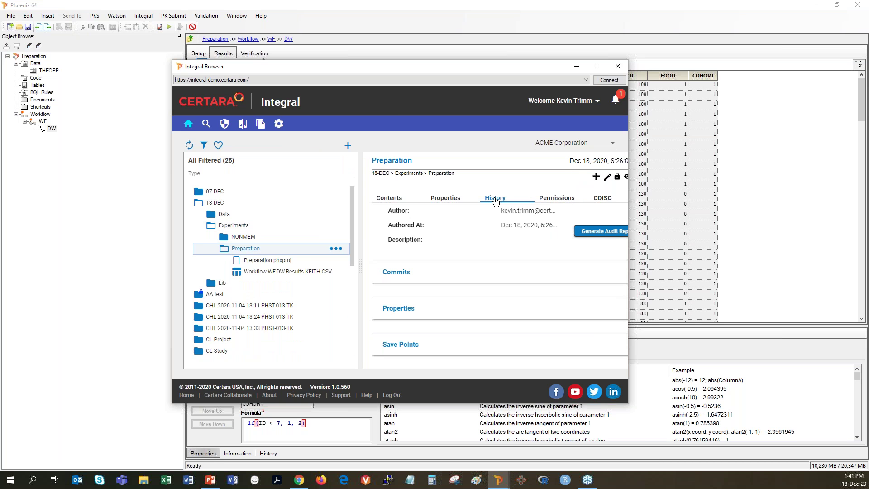
Step: Inspect the newest save point's dependencies on THEOPP.csv revision 2, then refresh the folder tree
{"action": "left_click", "coordinate": [597, 67]}
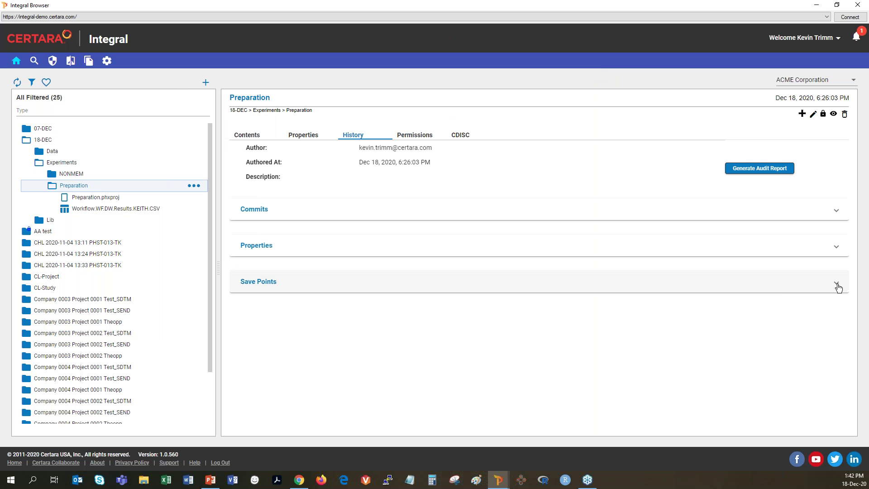
{"action": "left_click", "coordinate": [836, 284]}
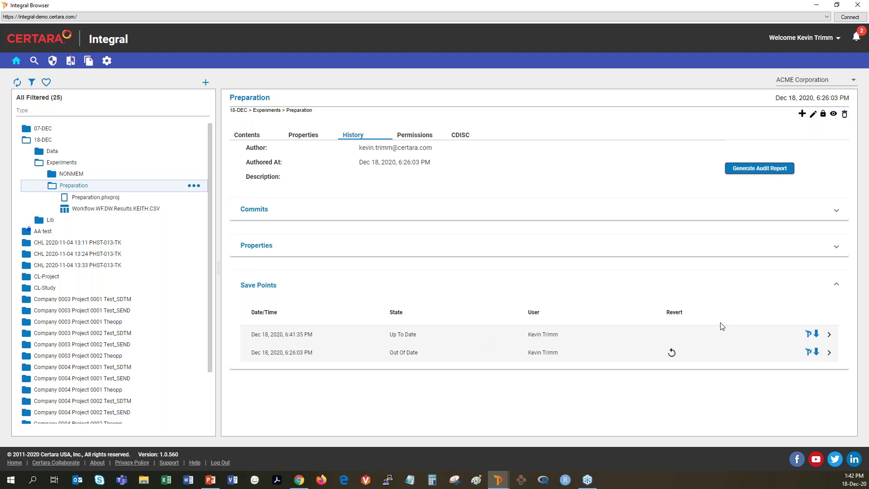
{"action": "left_click", "coordinate": [829, 335]}
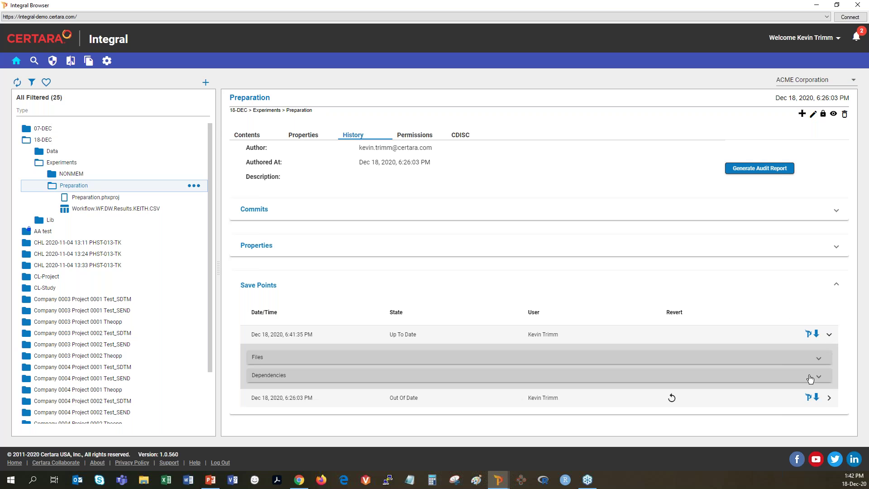
{"action": "left_click", "coordinate": [820, 375]}
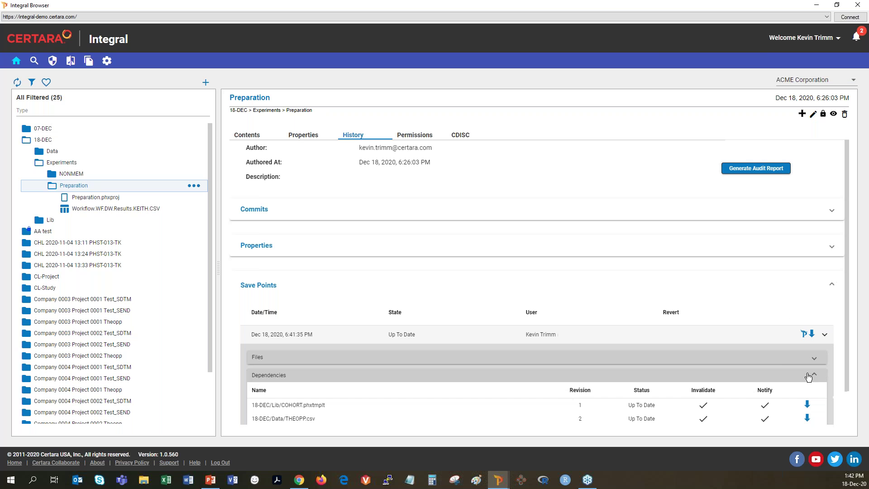
{"action": "scroll", "coordinate": [642, 332], "scroll_direction": "down", "scroll_amount": 1}
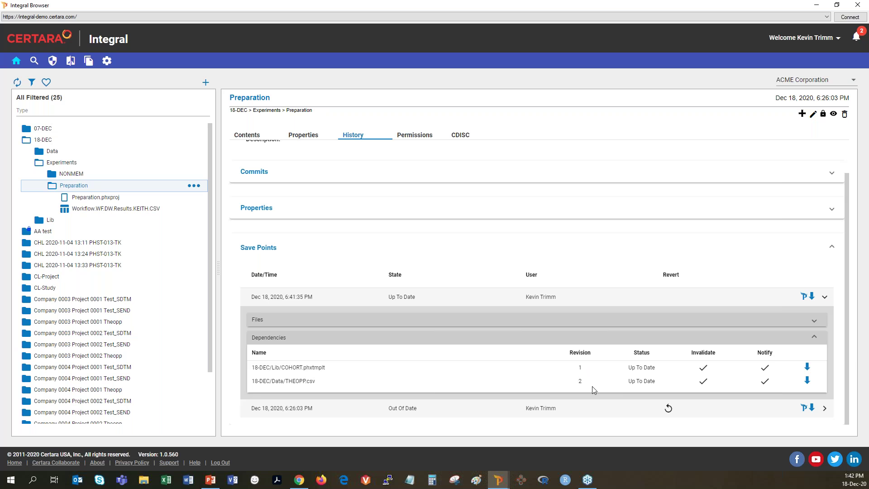
{"action": "scroll", "coordinate": [602, 260], "scroll_direction": "up", "scroll_amount": 1}
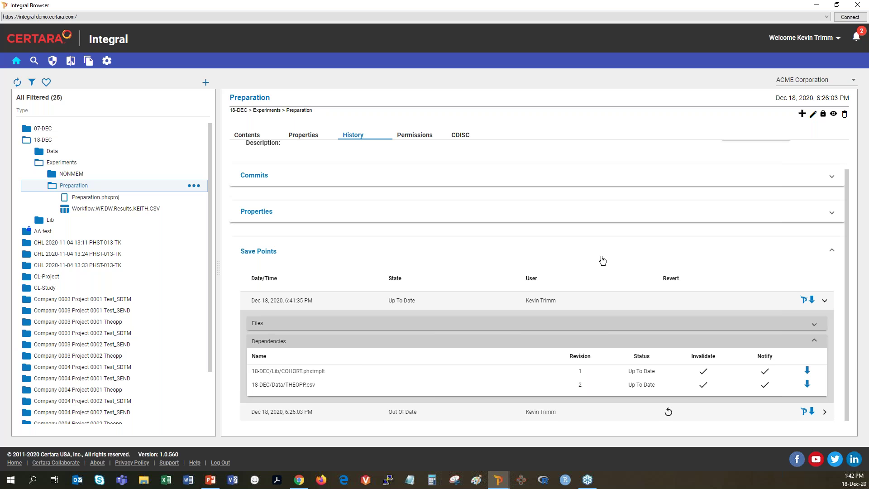
{"action": "scroll", "coordinate": [602, 261], "scroll_direction": "up", "scroll_amount": 3}
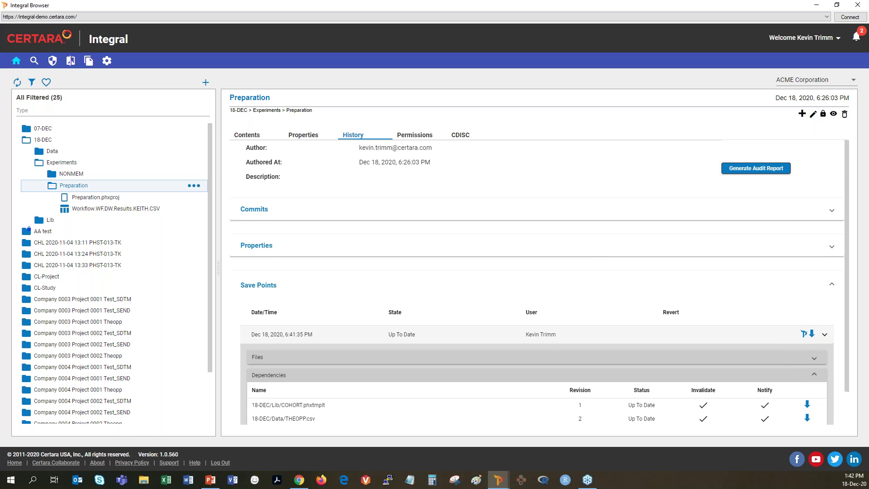
{"action": "left_click", "coordinate": [832, 286]}
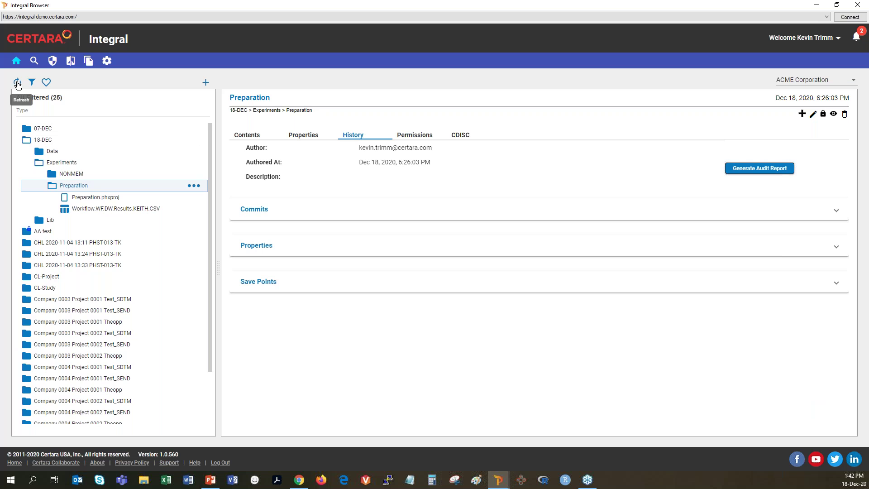
{"action": "left_click", "coordinate": [17, 83]}
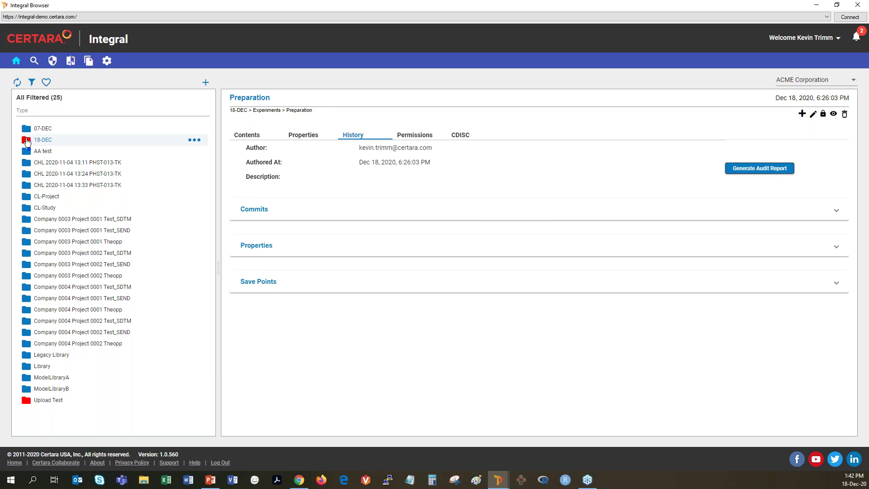
Step: Expand 18-DEC > Experiments and inspect the Preparation experiment
{"action": "left_click", "coordinate": [26, 142]}
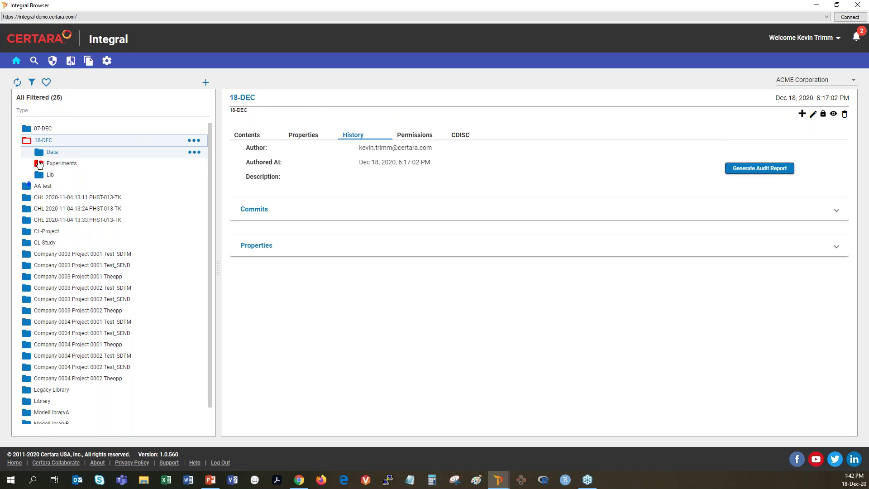
{"action": "left_click", "coordinate": [40, 164]}
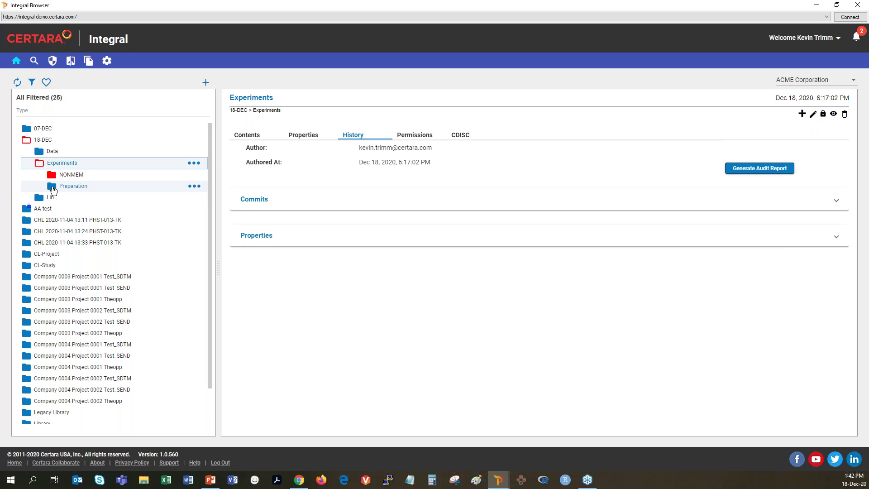
{"action": "left_click", "coordinate": [53, 190]}
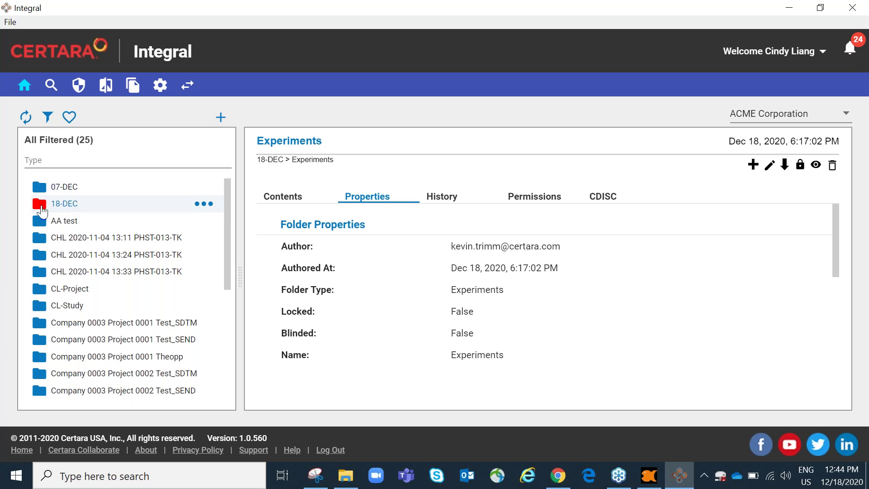
Step: Open the 18-DEC > Experiments > NONMEM folder to view its properties and run files
{"action": "left_click", "coordinate": [65, 208]}
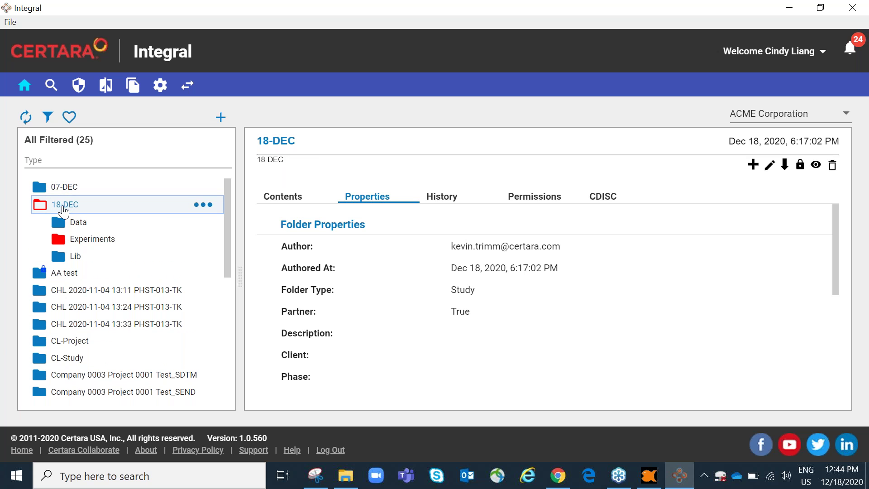
{"action": "left_click", "coordinate": [74, 240]}
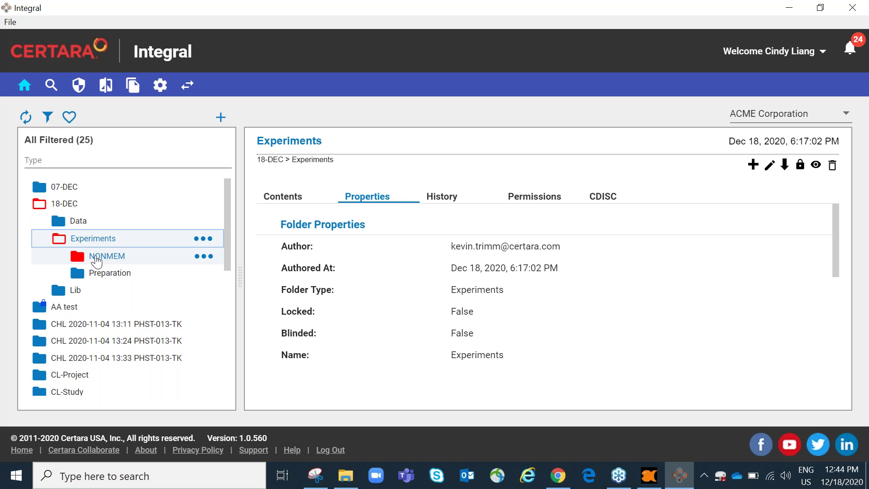
{"action": "left_click", "coordinate": [94, 258]}
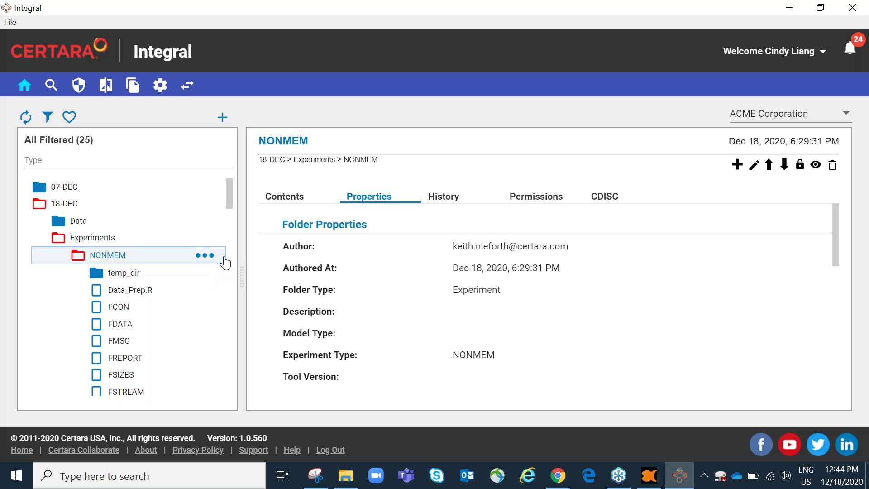
Step: Set and save the local destination folder in the Synchronization view
{"action": "left_click", "coordinate": [188, 86]}
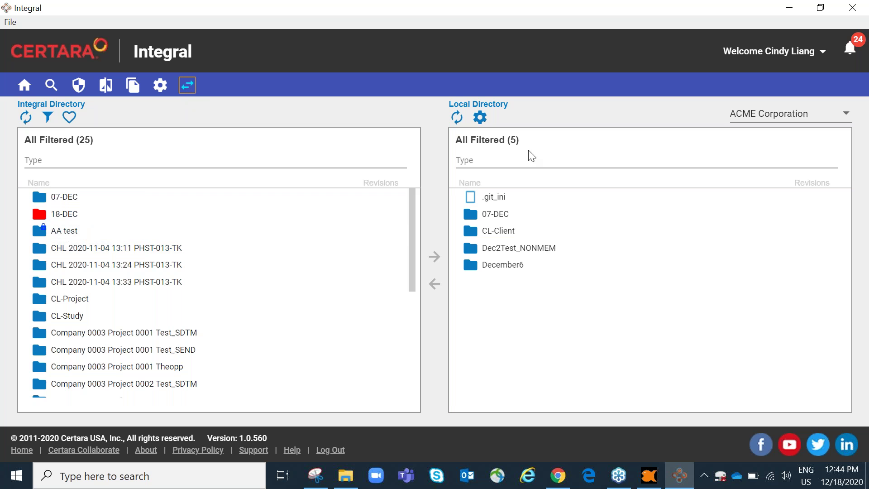
{"action": "left_click", "coordinate": [480, 119]}
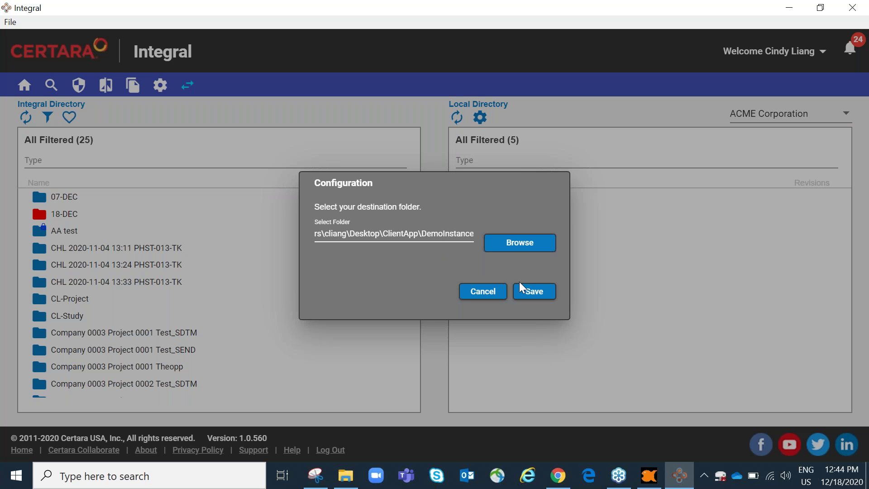
{"action": "left_click", "coordinate": [524, 292]}
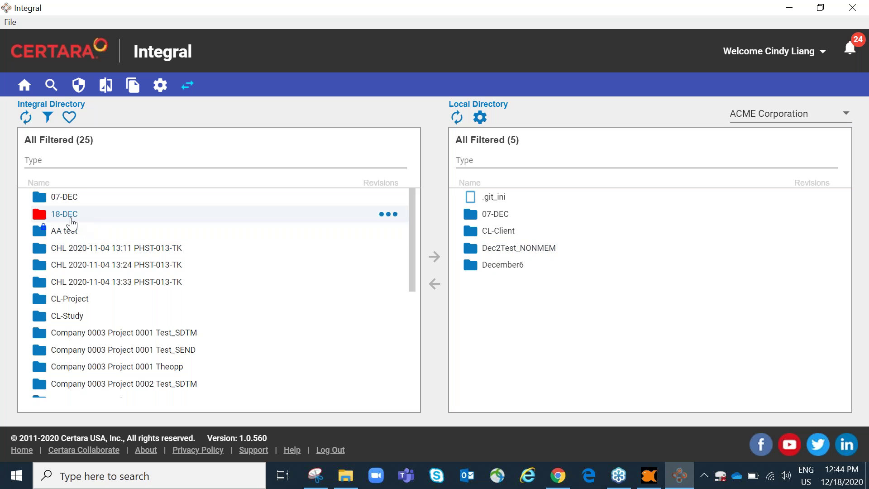
Step: Sync the 18-DEC project down to the local directory and confirm
{"action": "left_click", "coordinate": [70, 218]}
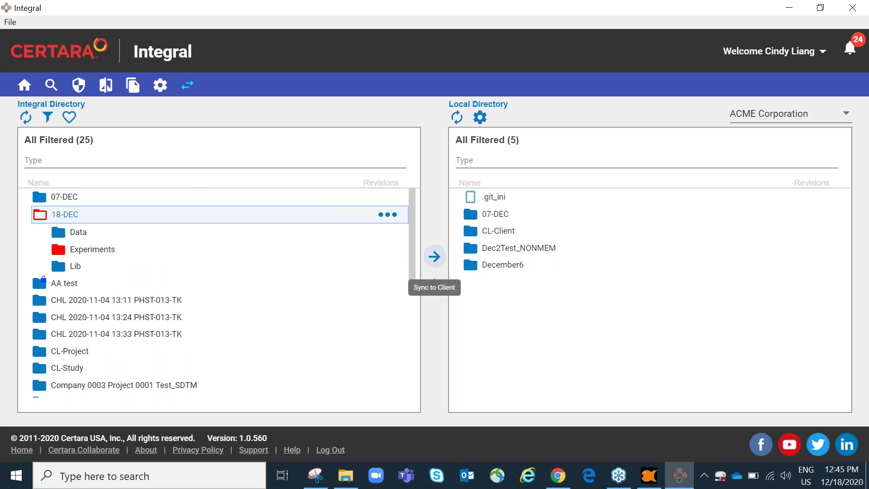
{"action": "left_click", "coordinate": [434, 257]}
{"action": "left_click", "coordinate": [533, 293]}
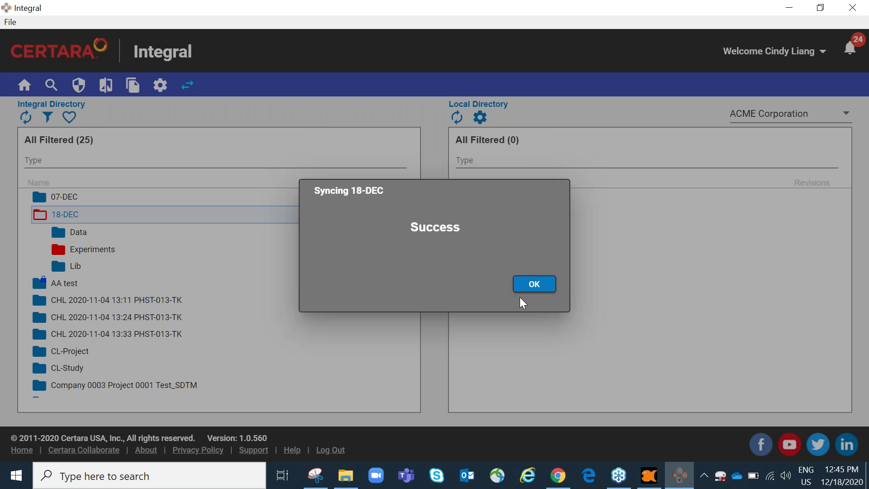
{"action": "left_click", "coordinate": [534, 286]}
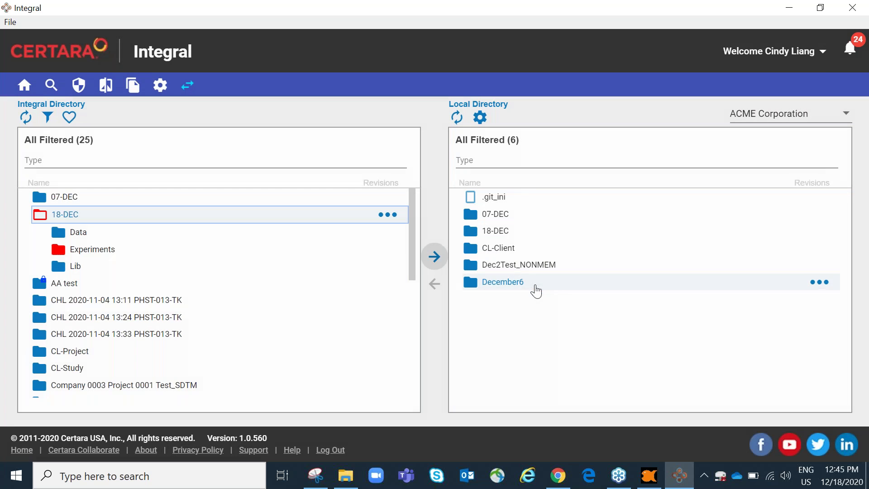
Step: Verify the downloaded ClientApp > DemoInstance > 18-DEC folder in File Explorer, then return to Pirana
{"action": "left_click", "coordinate": [865, 479]}
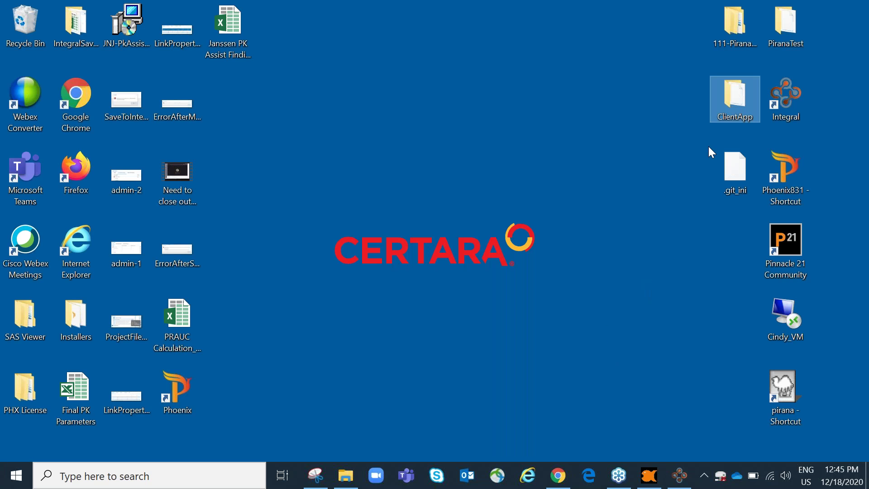
{"action": "double_click", "coordinate": [732, 99]}
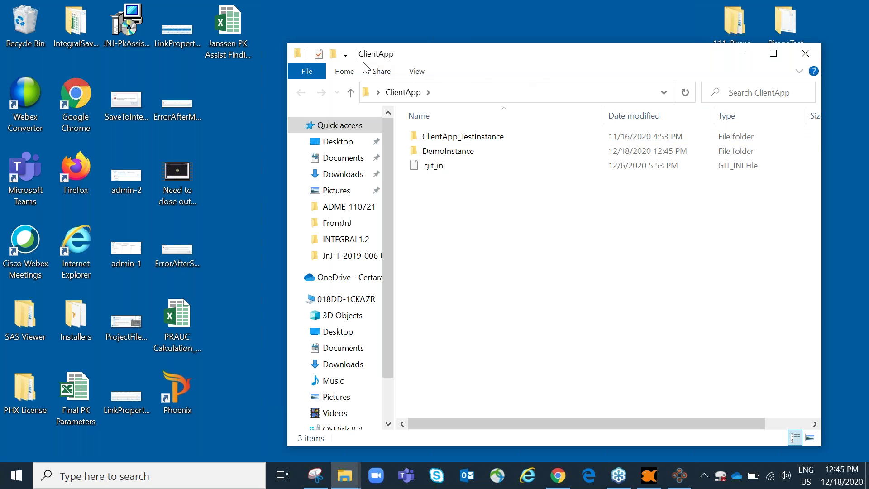
{"action": "left_click_drag", "start_coordinate": [510, 61], "coordinate": [369, 64]}
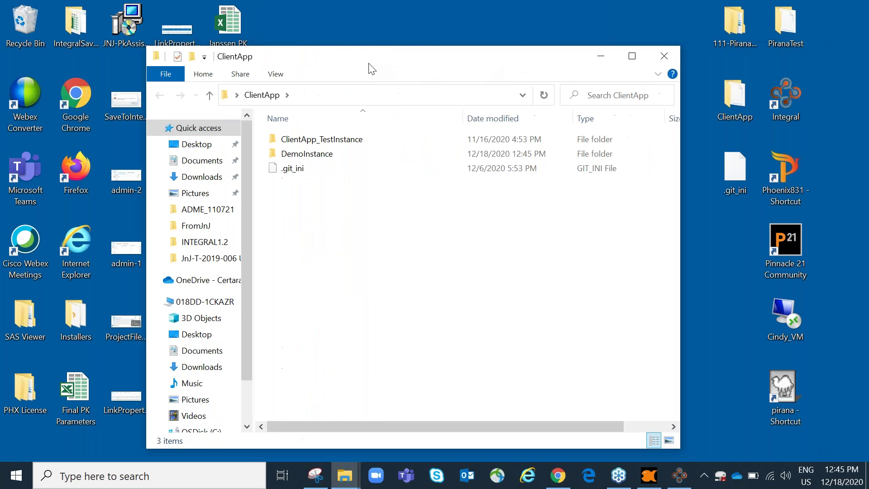
{"action": "double_click", "coordinate": [324, 154]}
{"action": "left_click", "coordinate": [306, 158]}
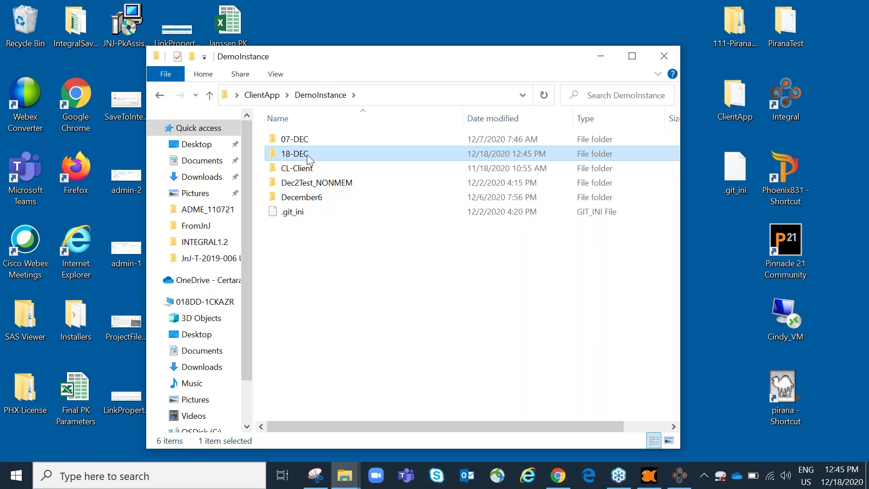
{"action": "double_click", "coordinate": [285, 154]}
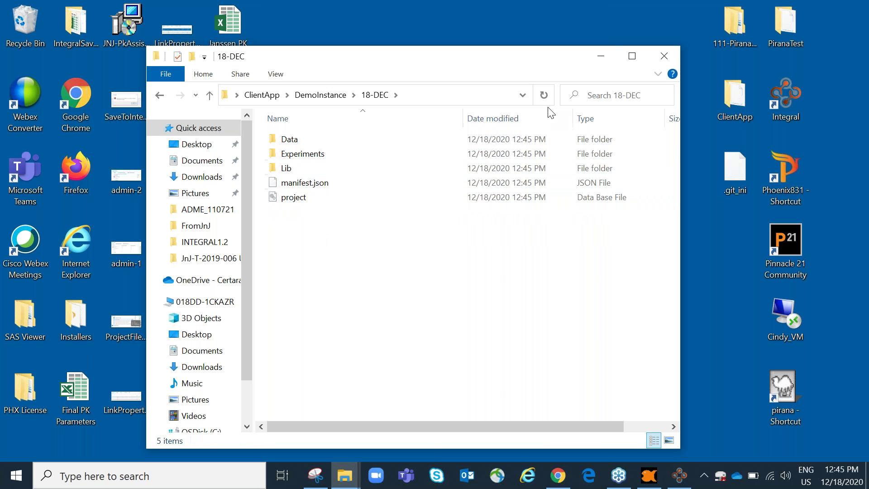
{"action": "left_click", "coordinate": [602, 58]}
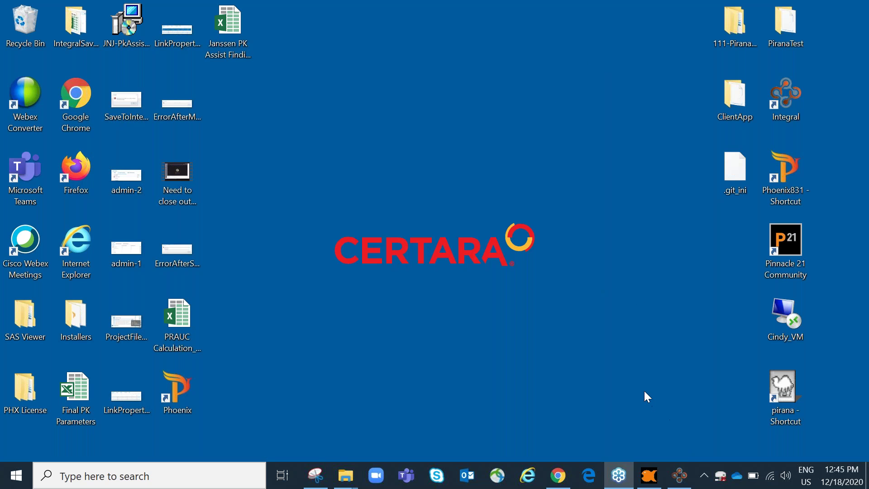
{"action": "left_click", "coordinate": [649, 475]}
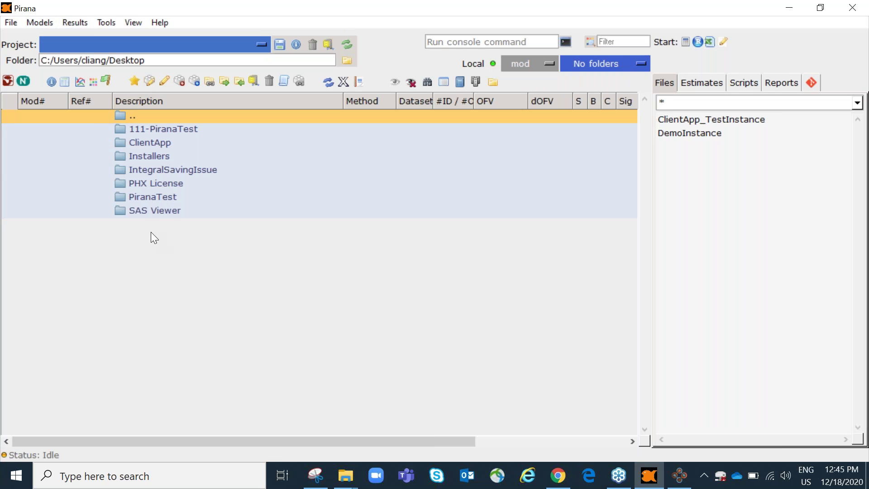
Step: Go up to the user profile folder in Pirana and refresh the file list
{"action": "double_click", "coordinate": [152, 116]}
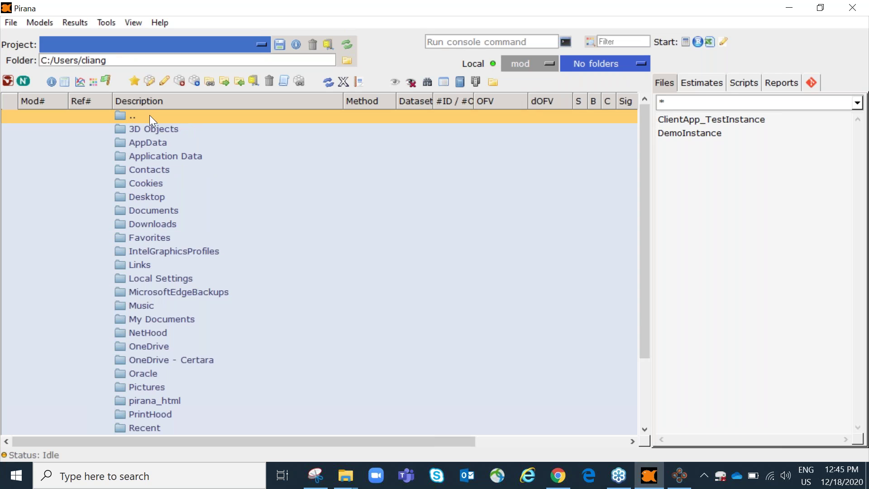
{"action": "left_click", "coordinate": [352, 44]}
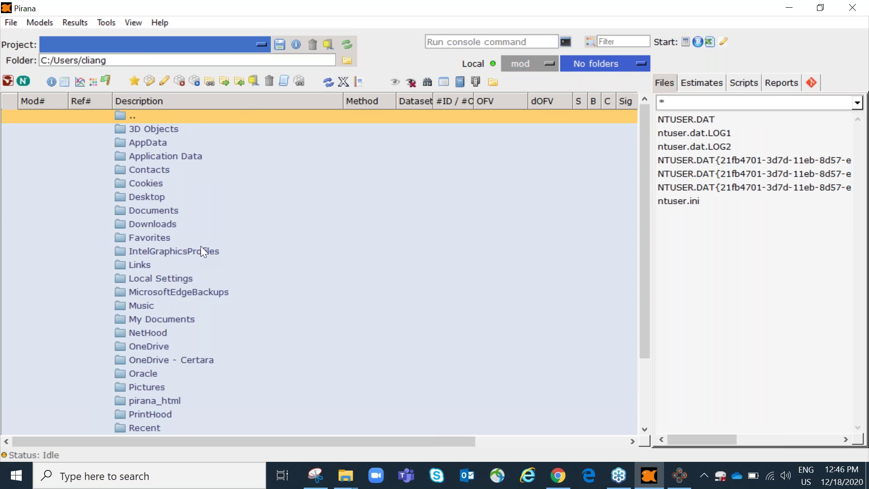
{"action": "scroll", "coordinate": [200, 246], "scroll_direction": "down", "scroll_amount": 1}
{"action": "scroll", "coordinate": [196, 275], "scroll_direction": "up", "scroll_amount": 1}
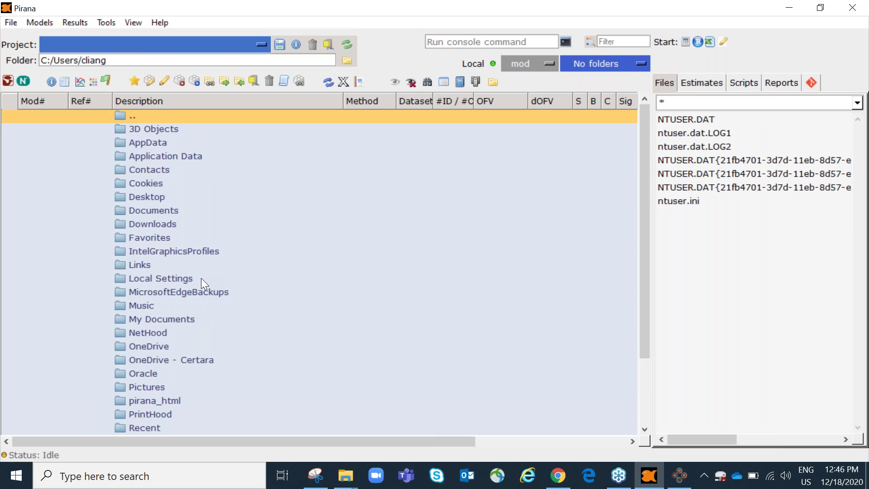
Step: Open Desktop > ClientApp > DemoInstance > 18-DEC > Experiments > NONMEM and view the Base Model run1
{"action": "double_click", "coordinate": [154, 199]}
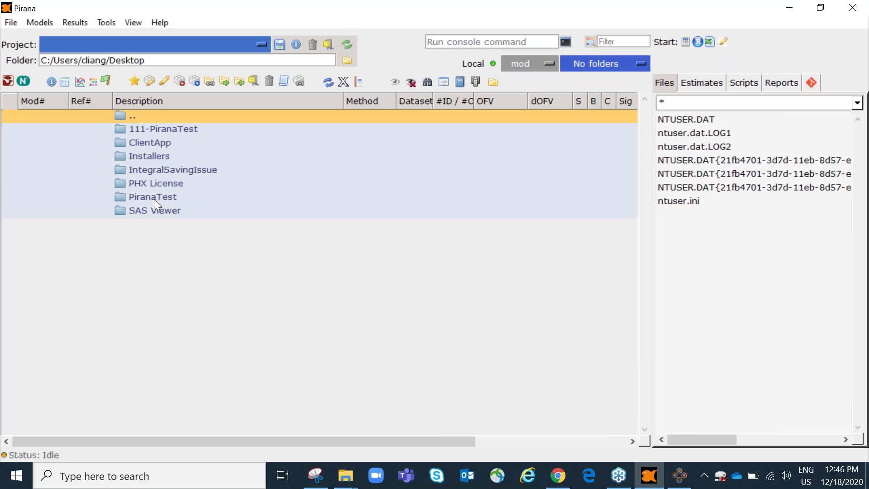
{"action": "double_click", "coordinate": [156, 143]}
{"action": "double_click", "coordinate": [170, 142]}
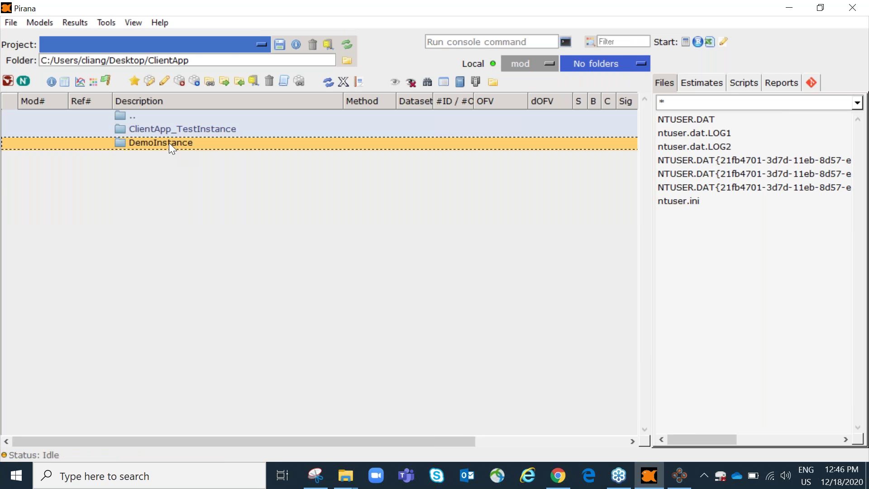
{"action": "double_click", "coordinate": [165, 142]}
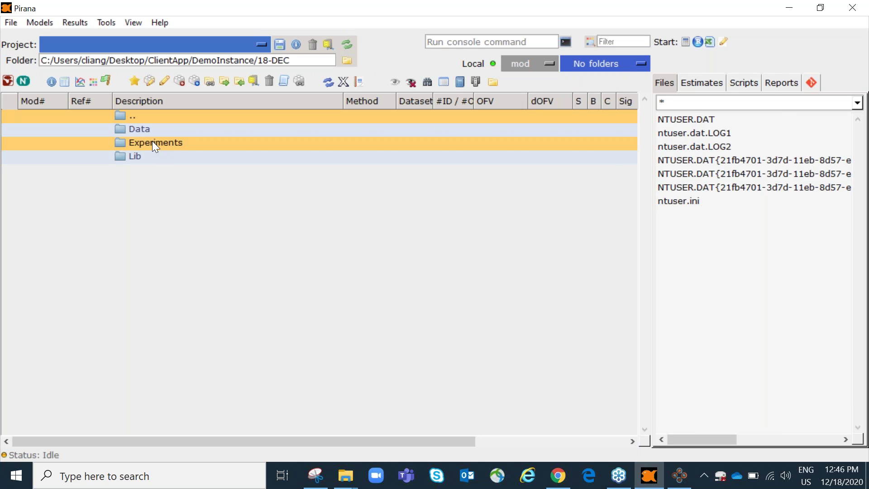
{"action": "double_click", "coordinate": [153, 143]}
{"action": "double_click", "coordinate": [145, 128]}
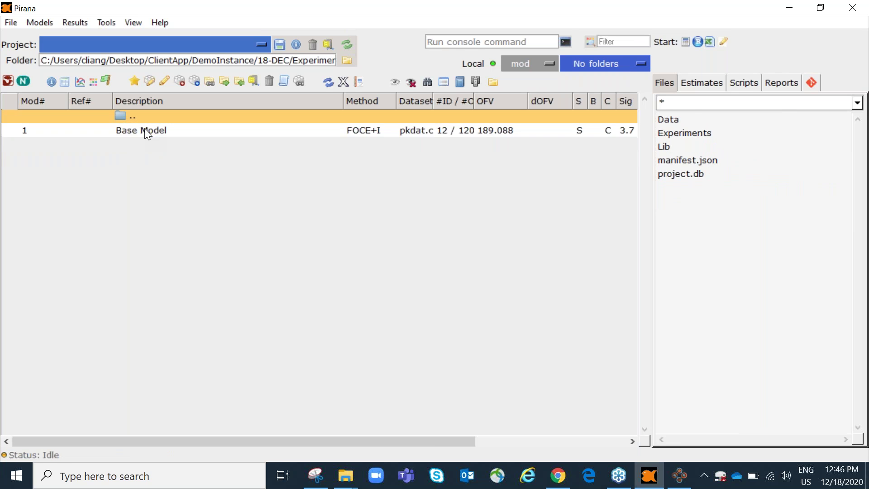
{"action": "double_click", "coordinate": [151, 132]}
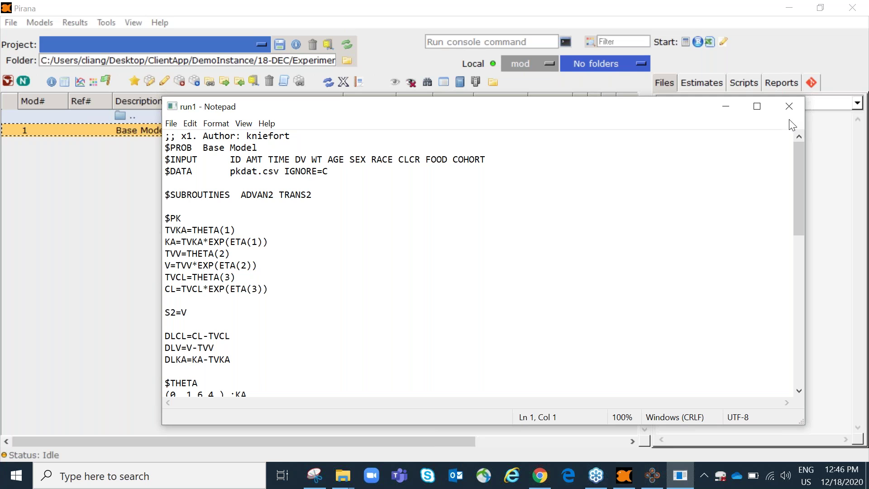
Step: Re-run run1 with PsN execute, reaching OFV 189.088, then close the console
{"action": "left_click", "coordinate": [789, 106]}
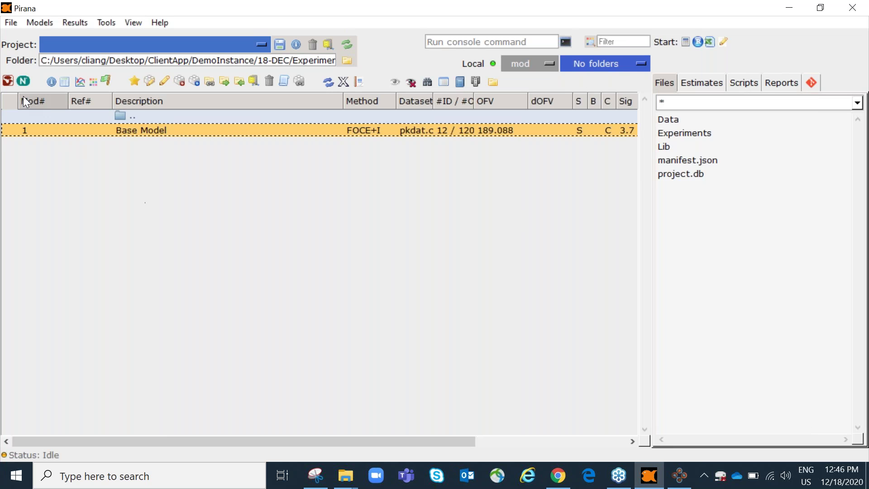
{"action": "left_click", "coordinate": [9, 80]}
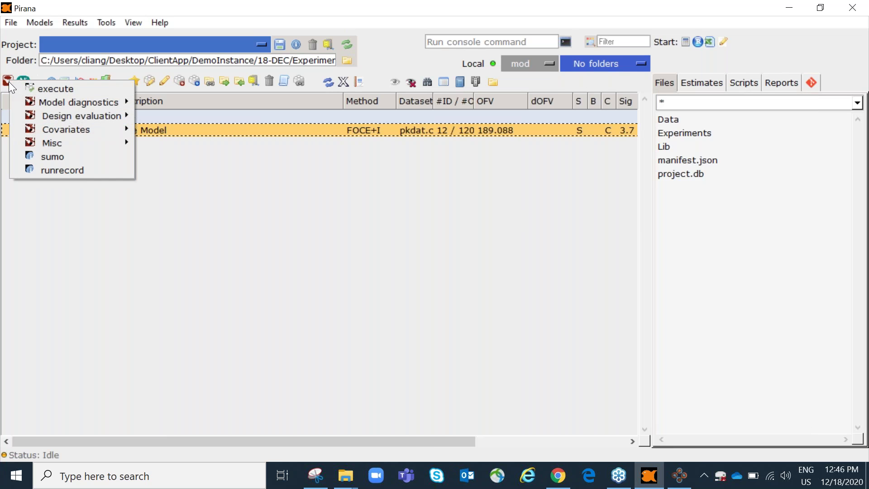
{"action": "left_click", "coordinate": [42, 89]}
{"action": "left_click", "coordinate": [340, 232]}
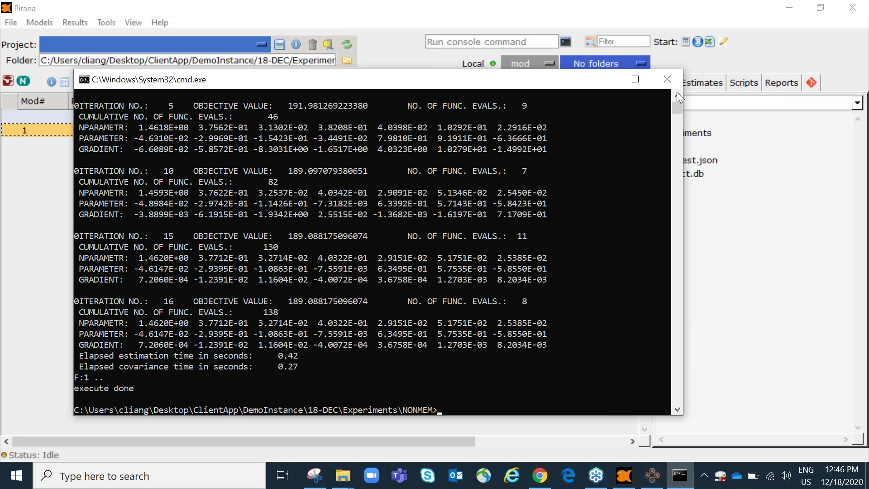
{"action": "left_click", "coordinate": [668, 79]}
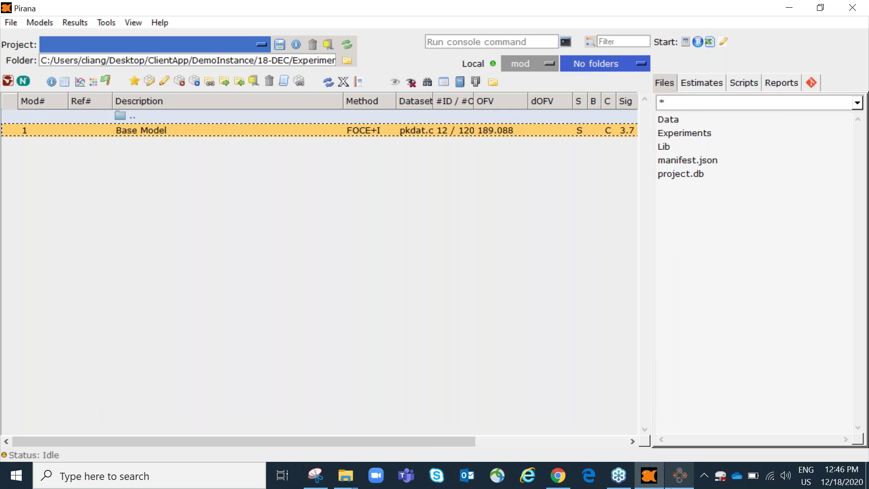
Step: Refresh Integral's local directory and expand 18-DEC > Experiments > NONMEM
{"action": "left_click", "coordinate": [687, 479]}
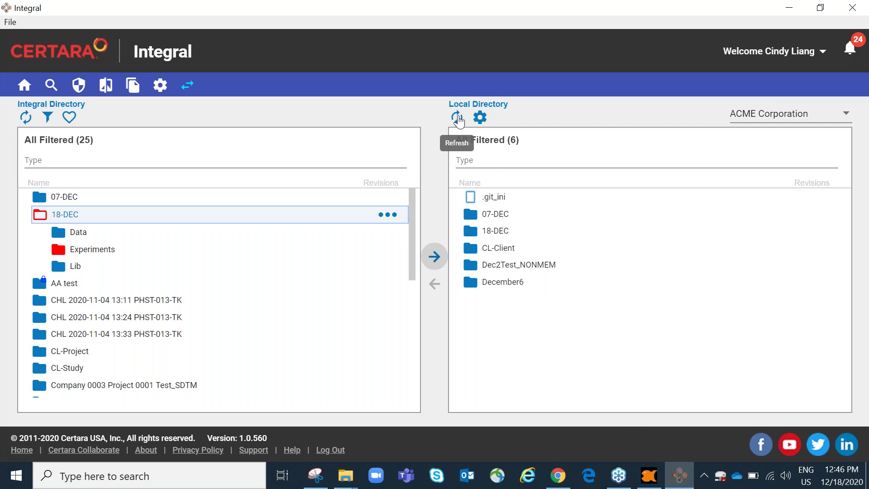
{"action": "left_click", "coordinate": [457, 119]}
{"action": "left_click", "coordinate": [494, 233]}
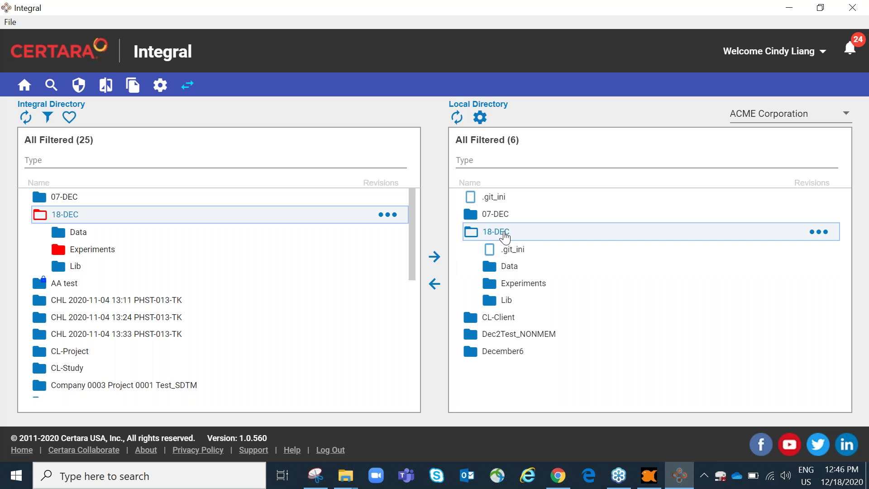
{"action": "left_click", "coordinate": [514, 286]}
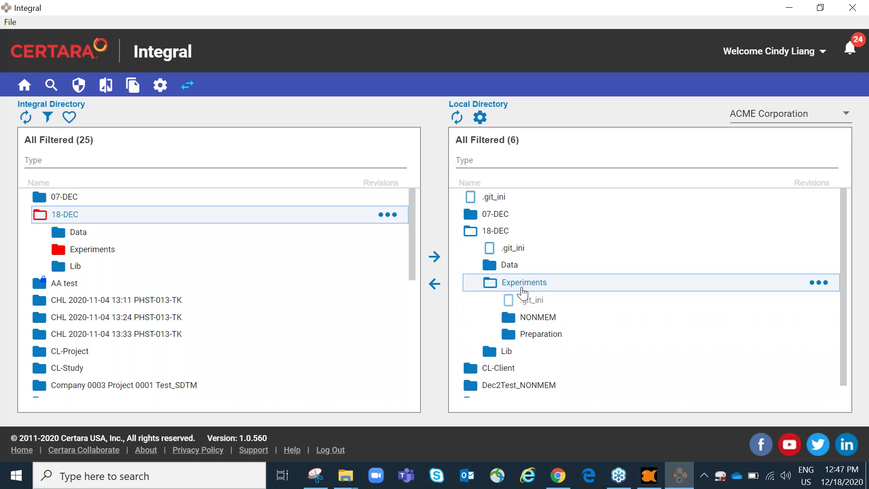
{"action": "left_click", "coordinate": [536, 317]}
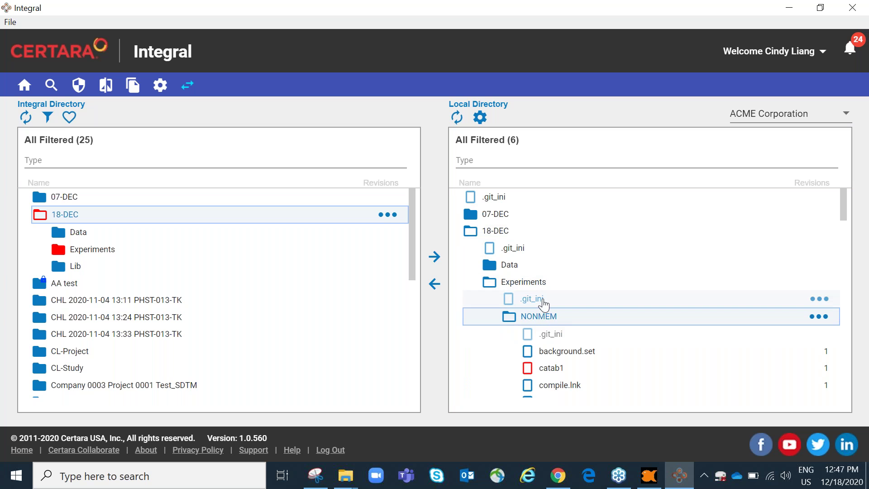
Step: Review the local NONMEM experiment's files, then collapse the NONMEM folder
{"action": "scroll", "coordinate": [582, 327], "scroll_direction": "down", "scroll_amount": 3}
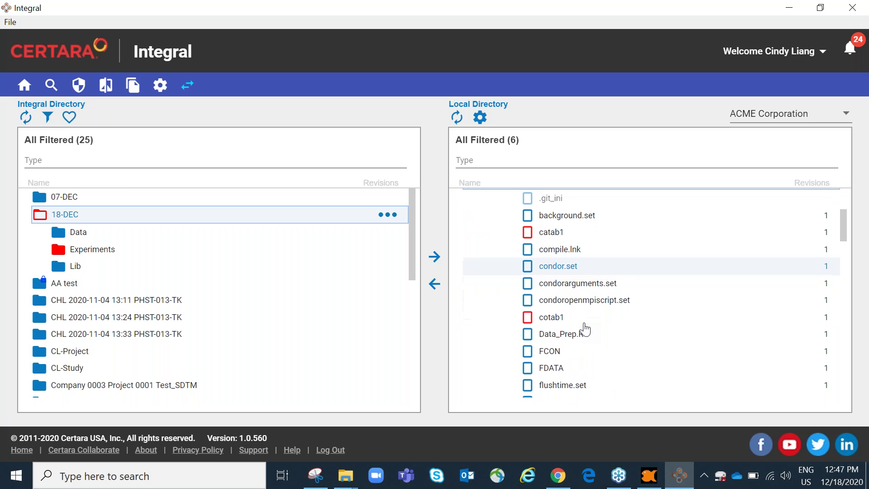
{"action": "scroll", "coordinate": [583, 324], "scroll_direction": "down", "scroll_amount": 5}
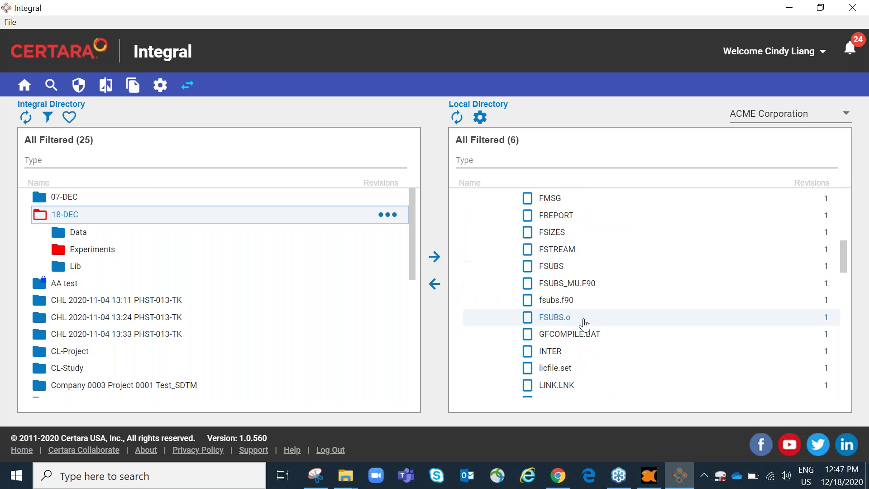
{"action": "scroll", "coordinate": [584, 325], "scroll_direction": "up", "scroll_amount": 5}
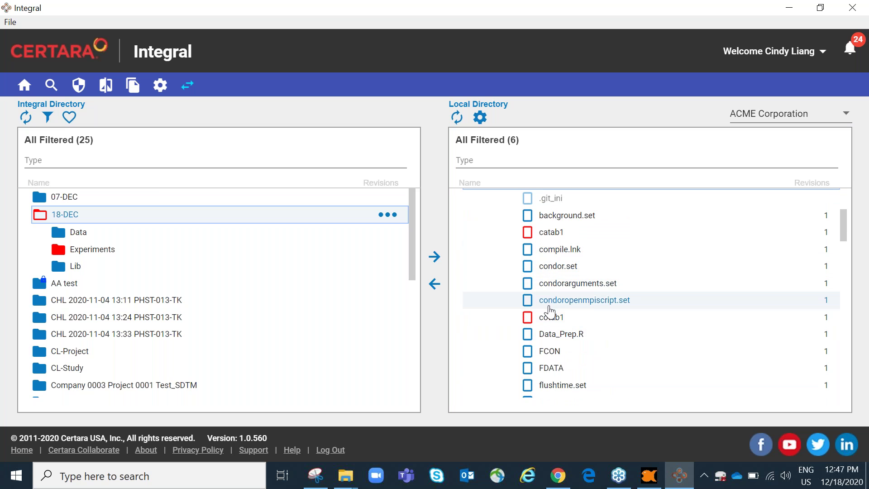
{"action": "scroll", "coordinate": [550, 312], "scroll_direction": "up", "scroll_amount": 3}
{"action": "scroll", "coordinate": [554, 312], "scroll_direction": "down", "scroll_amount": 3}
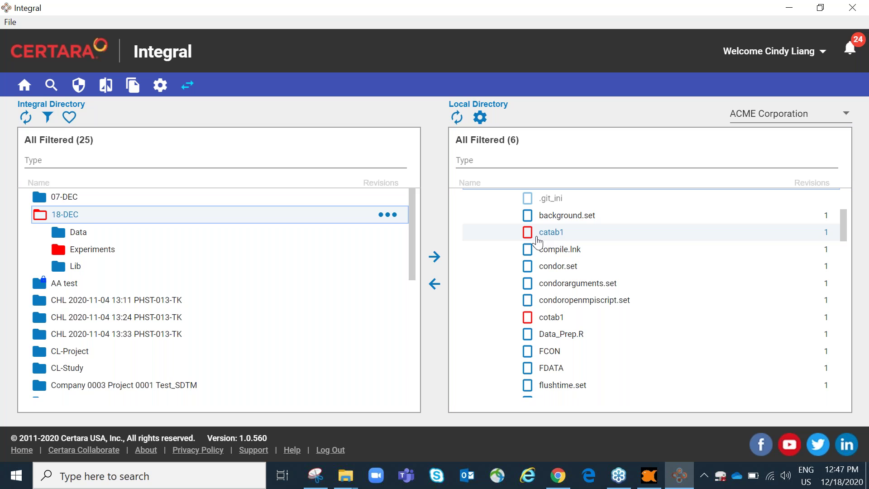
{"action": "scroll", "coordinate": [533, 296], "scroll_direction": "up", "scroll_amount": 3}
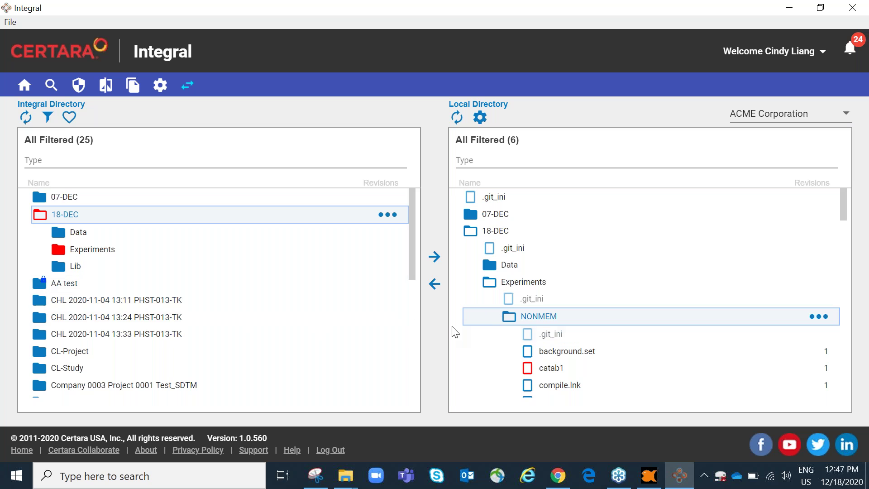
{"action": "left_click", "coordinate": [509, 317]}
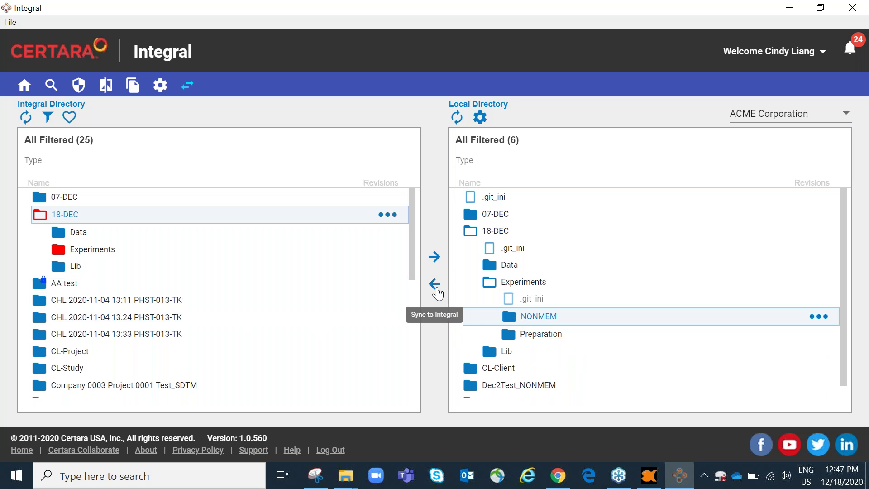
Step: Start syncing the NONMEM experiment to Integral with Experiment Type NONMEM
{"action": "left_click", "coordinate": [434, 285]}
{"action": "left_click", "coordinate": [367, 169]}
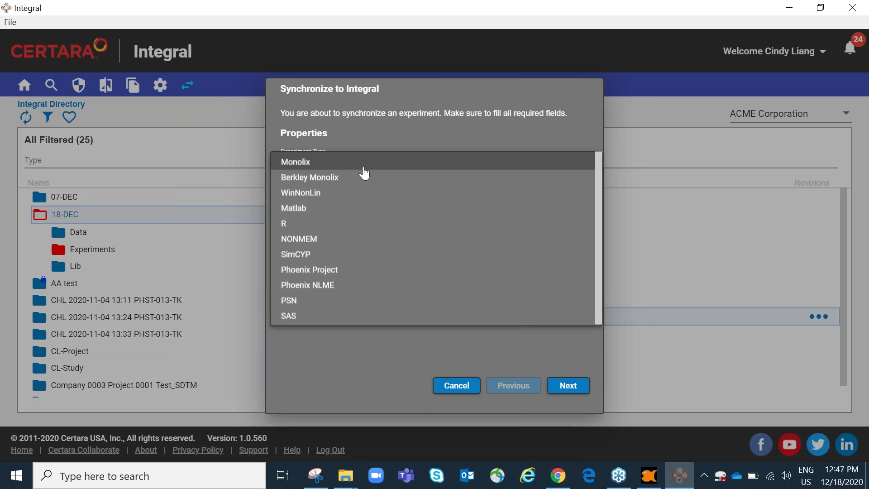
{"action": "left_click", "coordinate": [327, 240]}
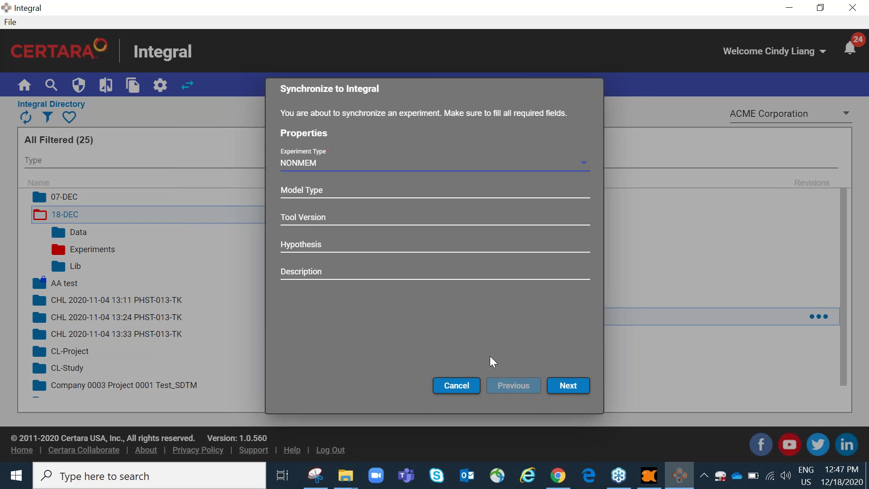
{"action": "left_click", "coordinate": [560, 385]}
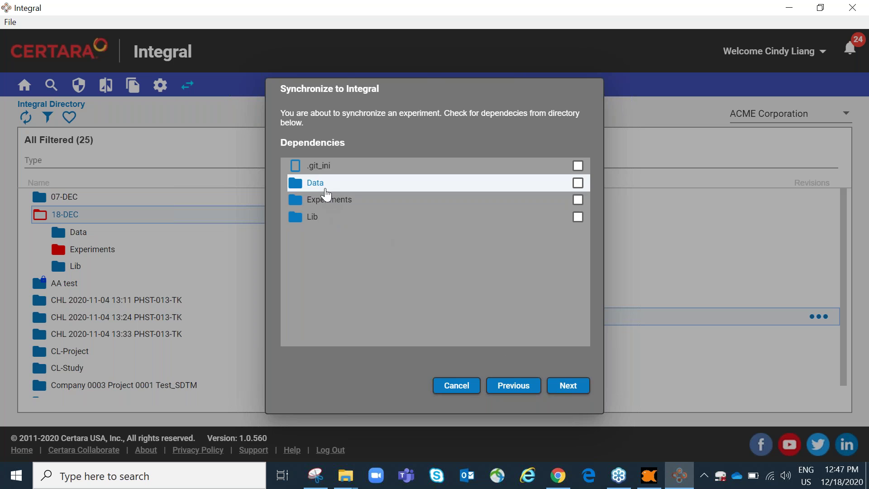
Step: Make the workflow results CSV the only dependency, instead of THEOPP.csv
{"action": "left_click", "coordinate": [326, 190]}
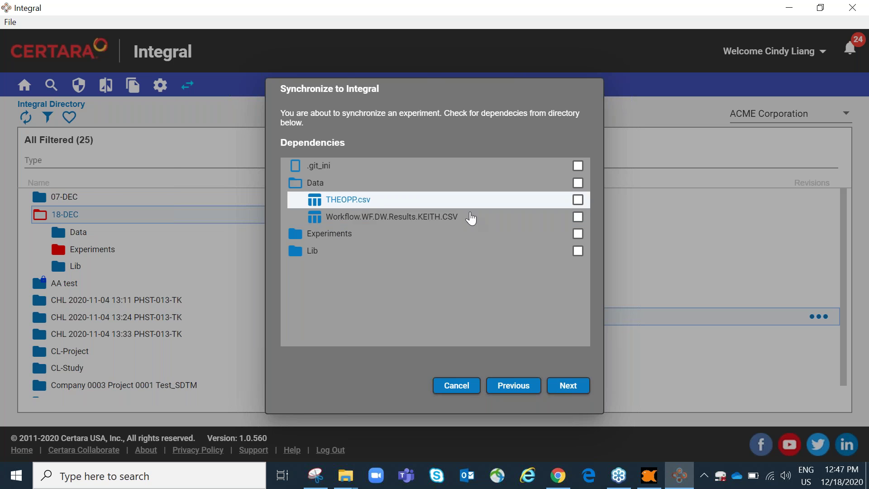
{"action": "left_click", "coordinate": [578, 200]}
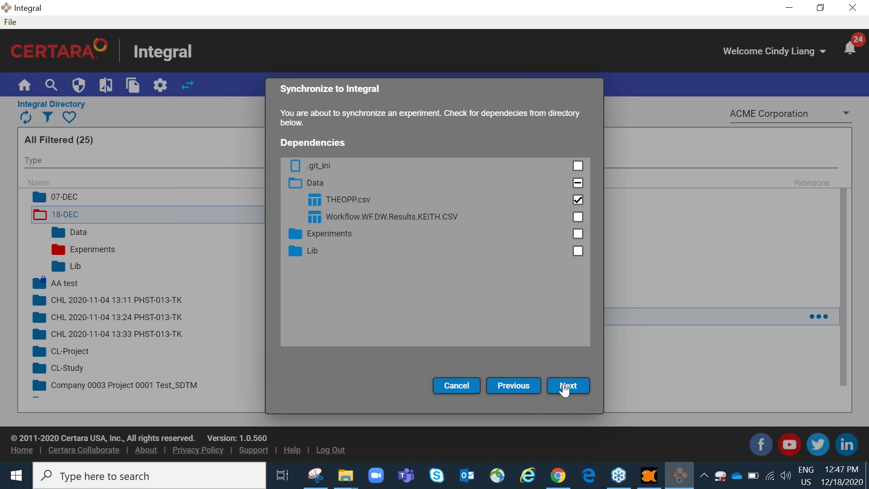
{"action": "left_click", "coordinate": [565, 387]}
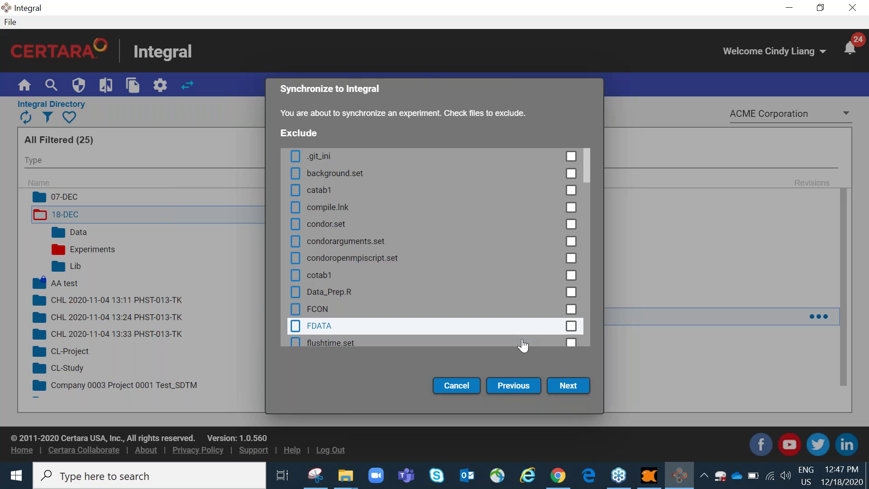
{"action": "left_click", "coordinate": [501, 386]}
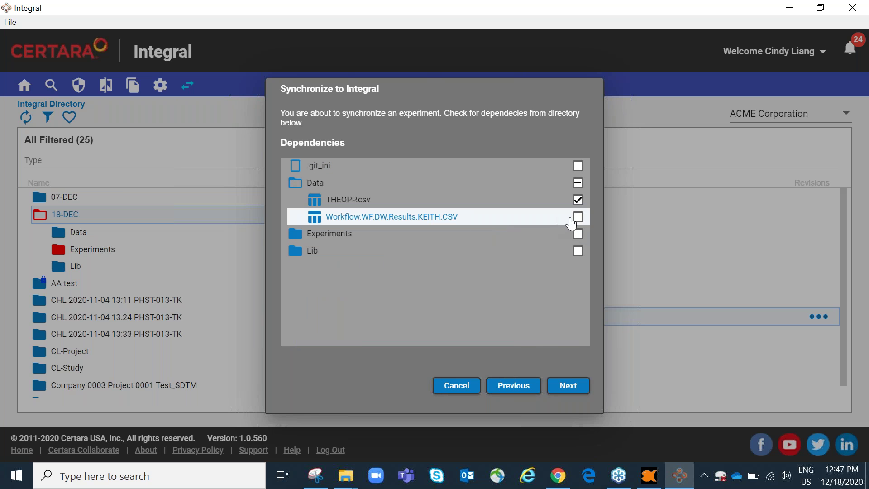
{"action": "left_click", "coordinate": [578, 216]}
{"action": "left_click", "coordinate": [578, 200]}
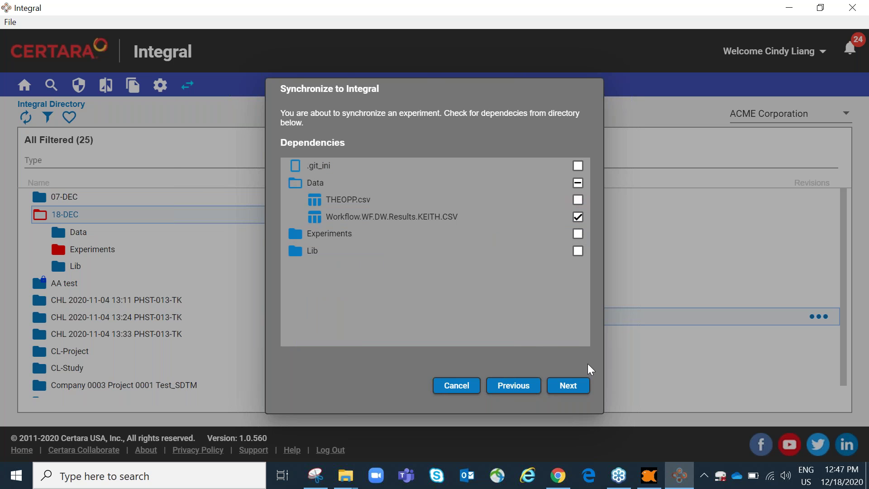
{"action": "left_click", "coordinate": [566, 389]}
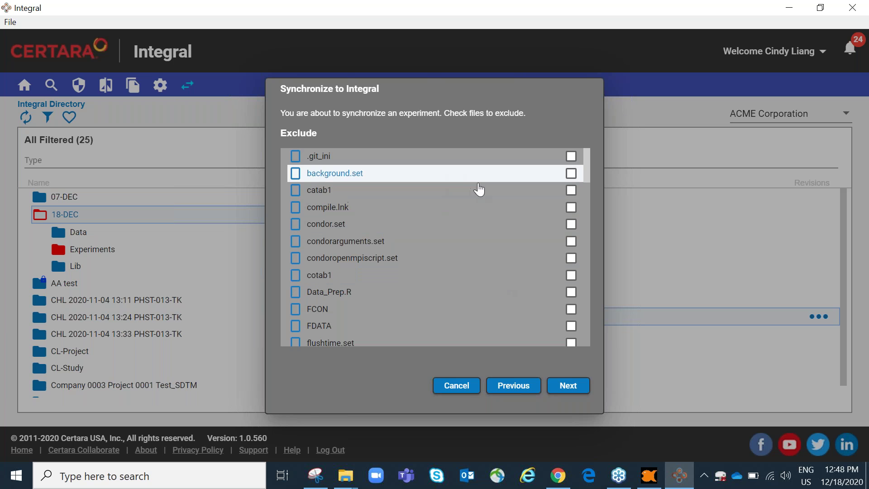
Step: Enter the reason 'Up' and sign in to finish the sync
{"action": "left_click", "coordinate": [565, 388]}
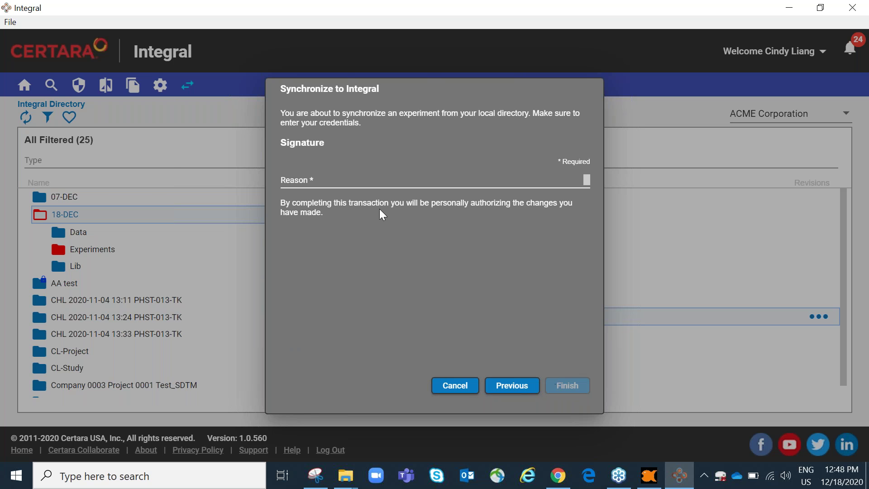
{"action": "left_click", "coordinate": [336, 182]}
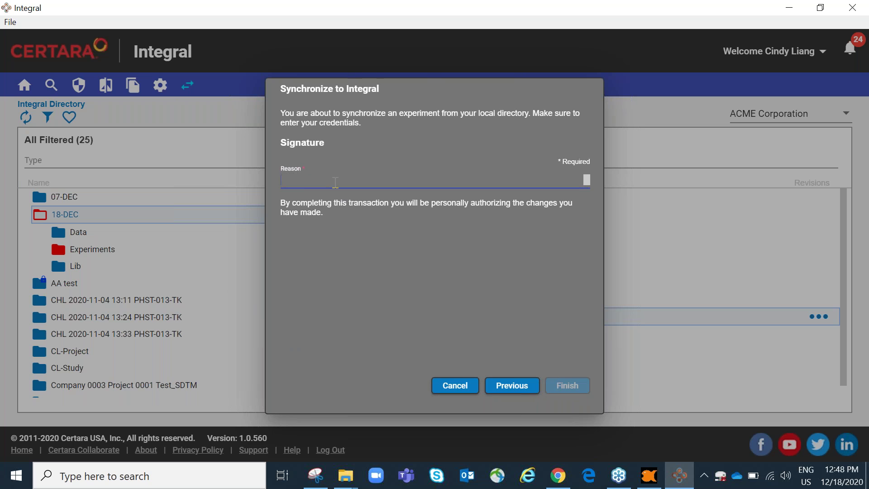
{"action": "type", "text": "Updated by Cindy"}
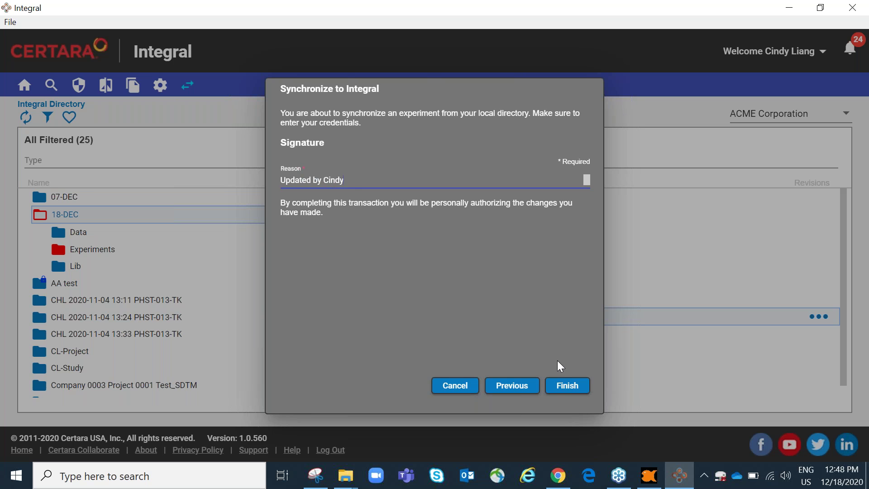
{"action": "left_click", "coordinate": [567, 385]}
{"action": "left_click", "coordinate": [416, 359]}
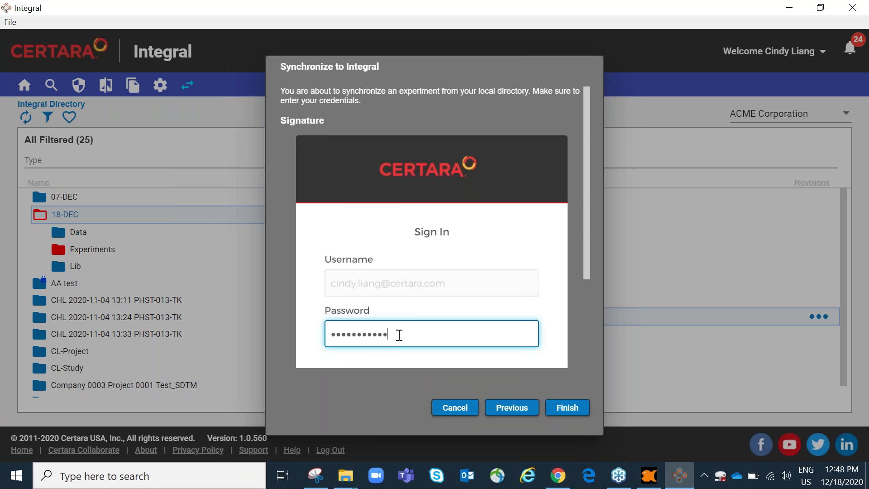
{"action": "key", "text": "Return"}
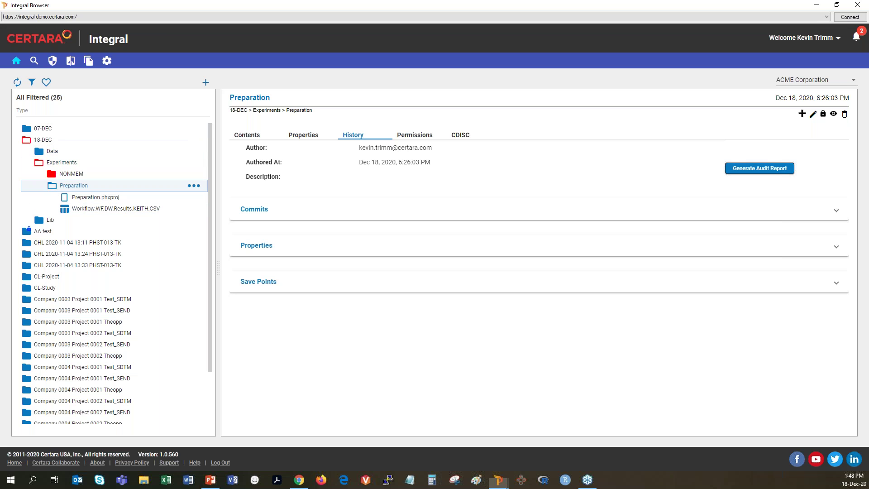
Step: Refresh the tree and show the 18-DEC NONMEM experiment's save points on the History tab
{"action": "left_click", "coordinate": [18, 83]}
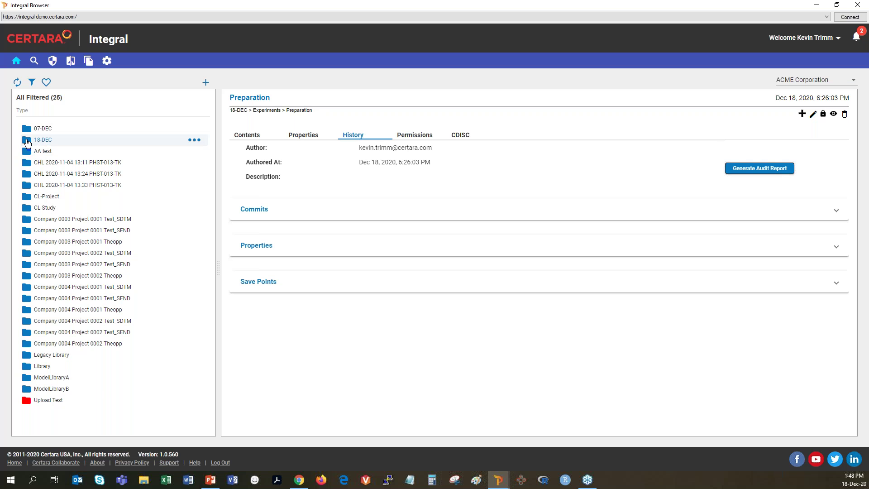
{"action": "left_click", "coordinate": [27, 143]}
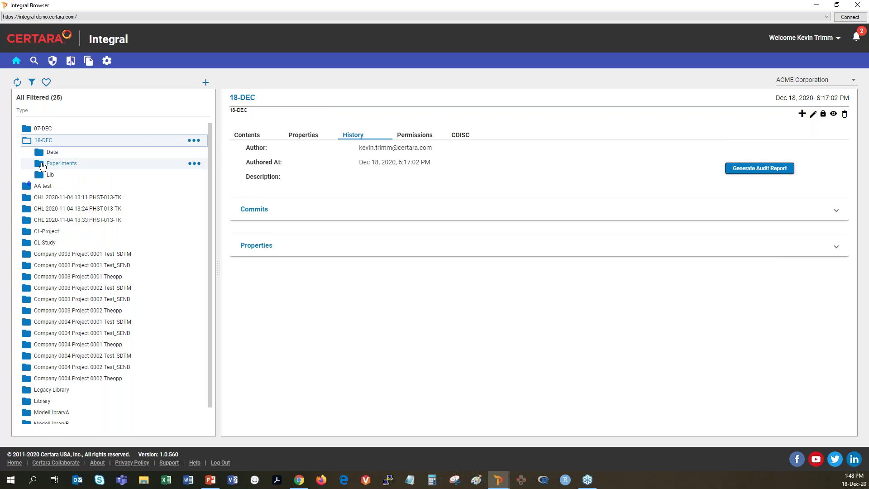
{"action": "left_click", "coordinate": [42, 165]}
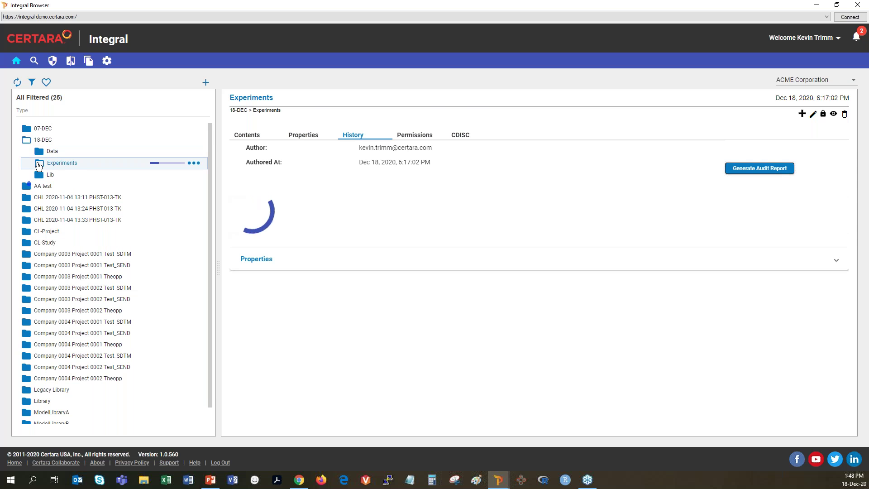
{"action": "left_click", "coordinate": [77, 177]}
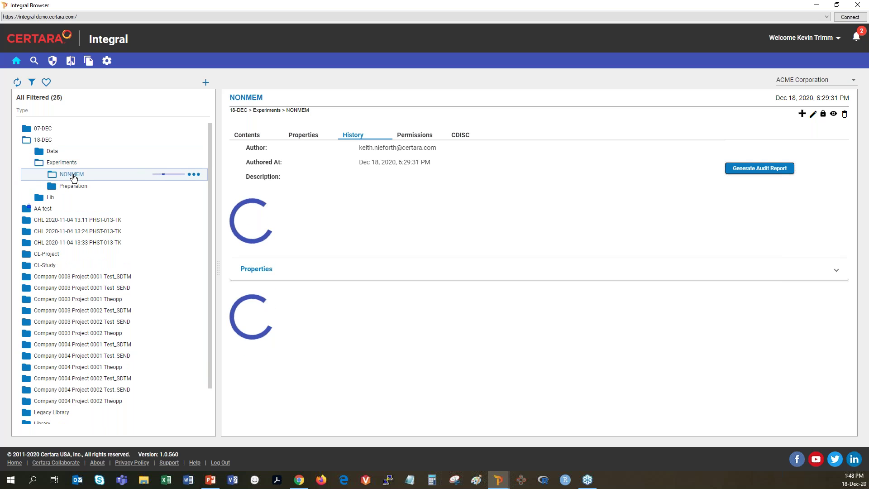
{"action": "left_click", "coordinate": [837, 286]}
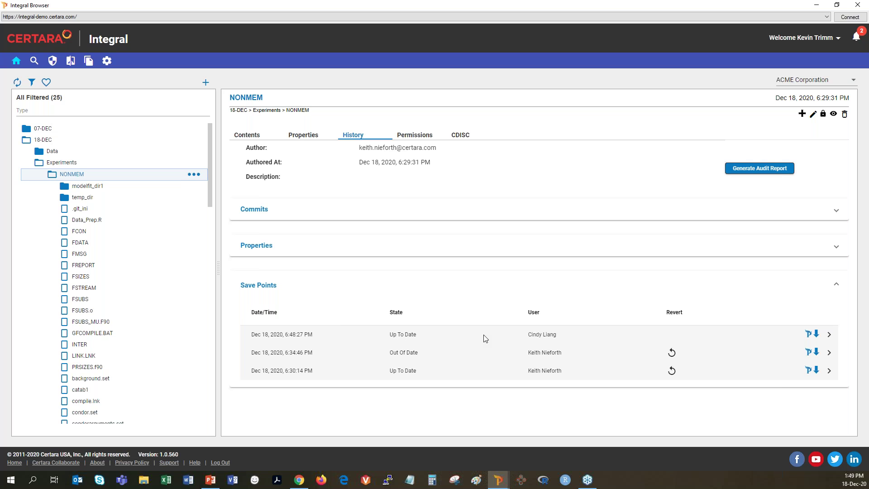
Step: Expand the newest save point to check its files and CSV dependency revision
{"action": "left_click", "coordinate": [829, 336]}
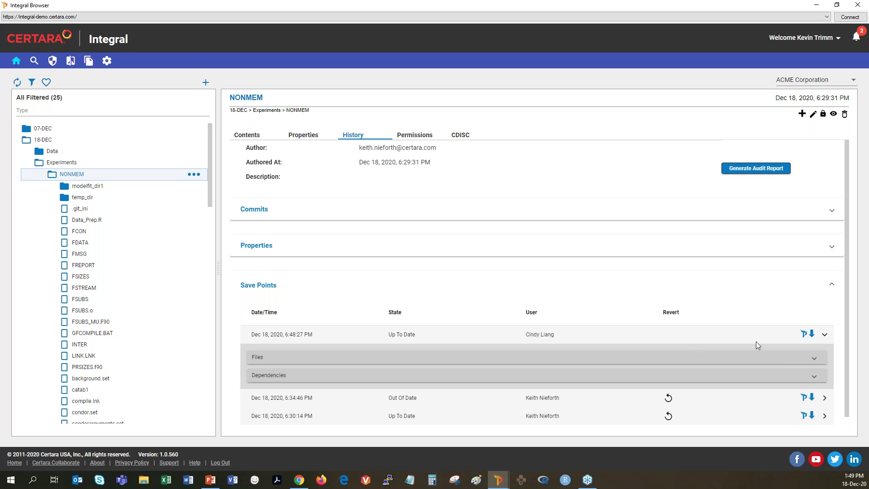
{"action": "scroll", "coordinate": [755, 343], "scroll_direction": "down", "scroll_amount": 1}
{"action": "left_click", "coordinate": [814, 369]}
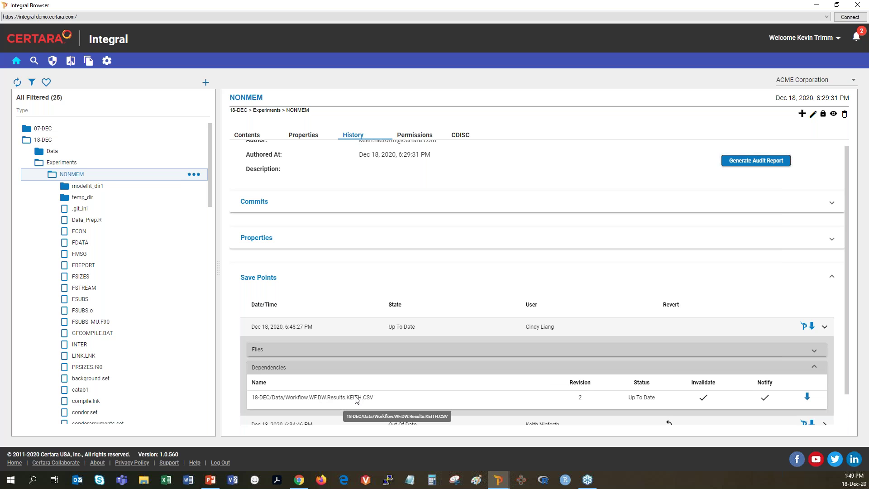
{"action": "left_click", "coordinate": [815, 369]}
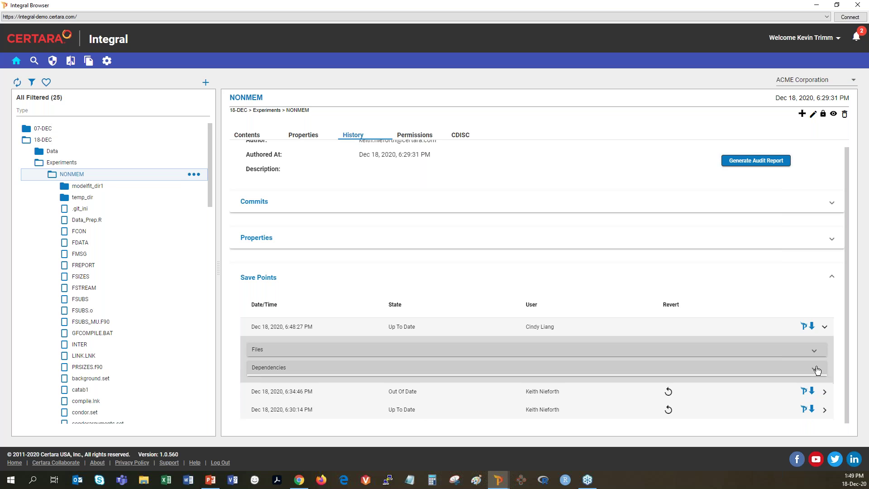